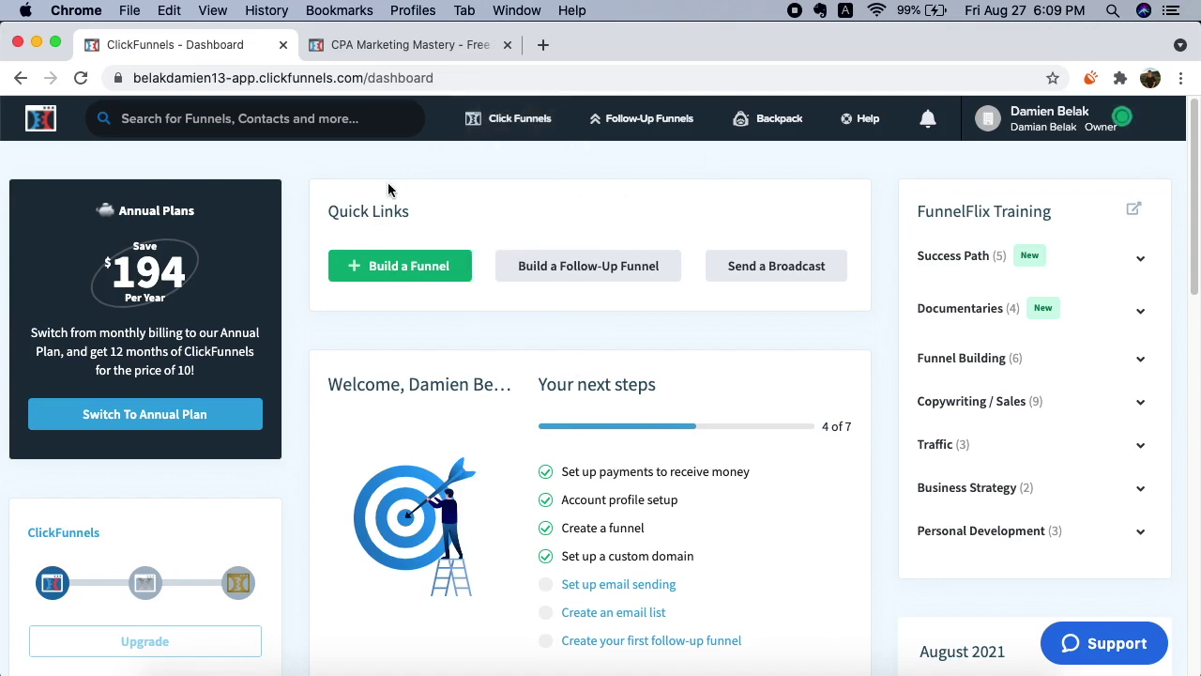
Step: Build a Collect Emails optin funnel named 'Youtube Lander'
click(397, 278)
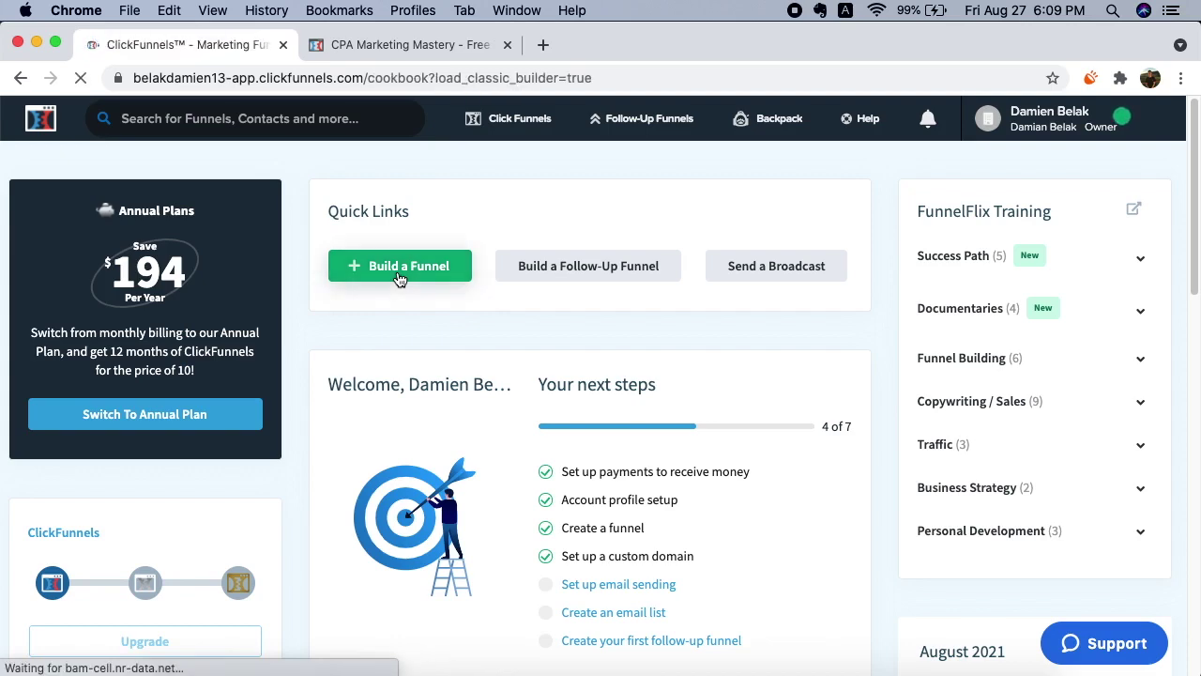
scroll(638, 366, down, 2)
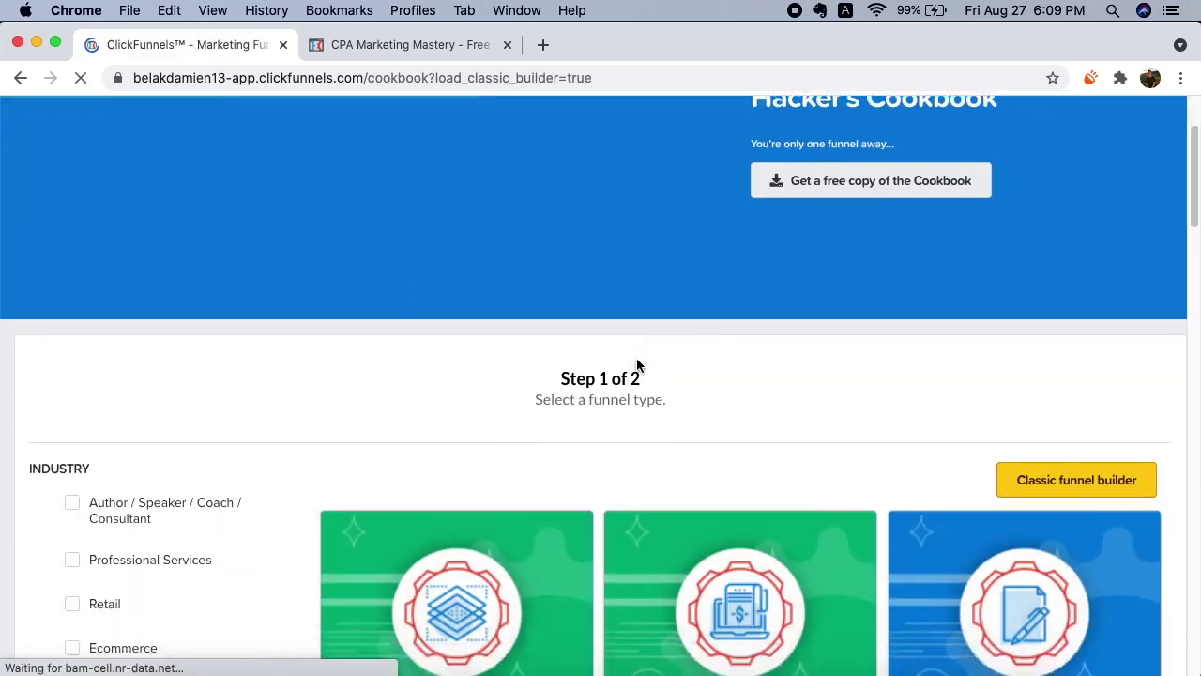
scroll(636, 366, down, 3)
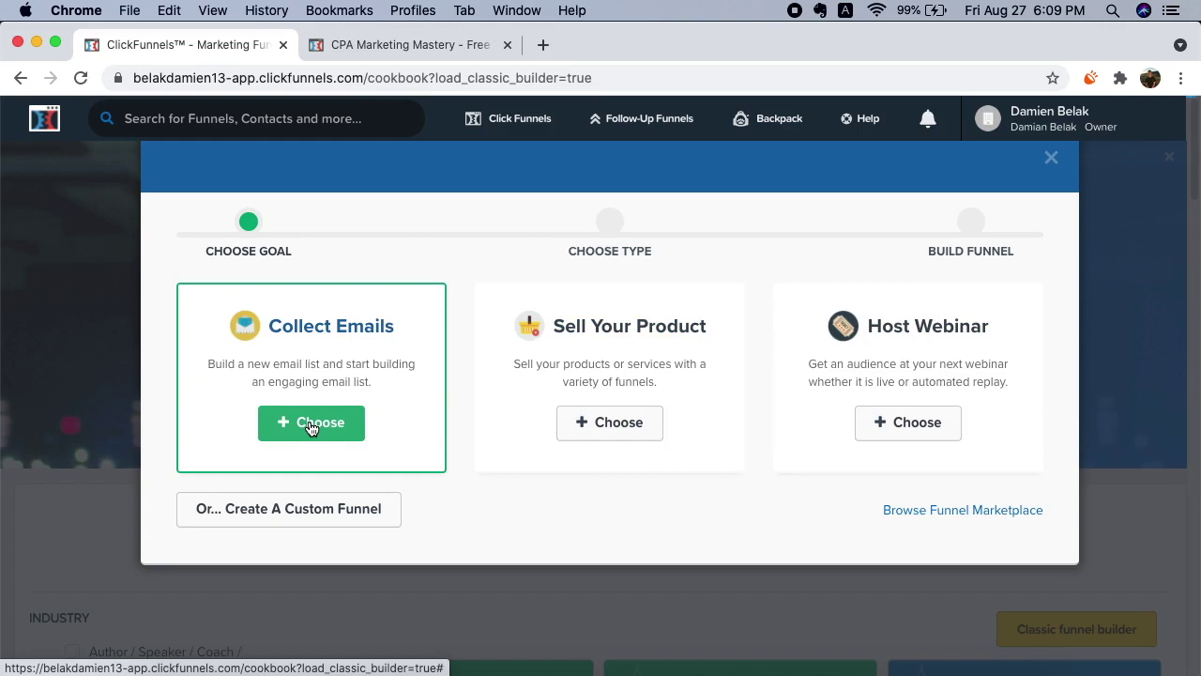
click(312, 424)
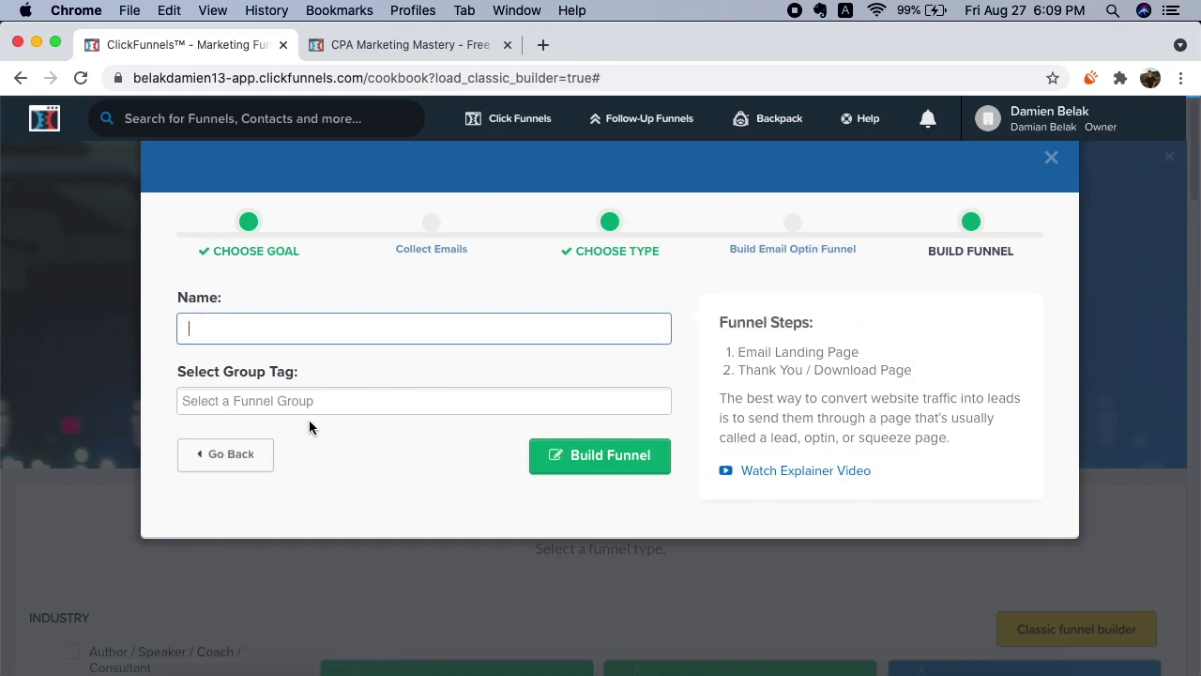
text(Youtube Ladn)
key(BackSpace)
key(BackSpace)
text(nder)
click(615, 466)
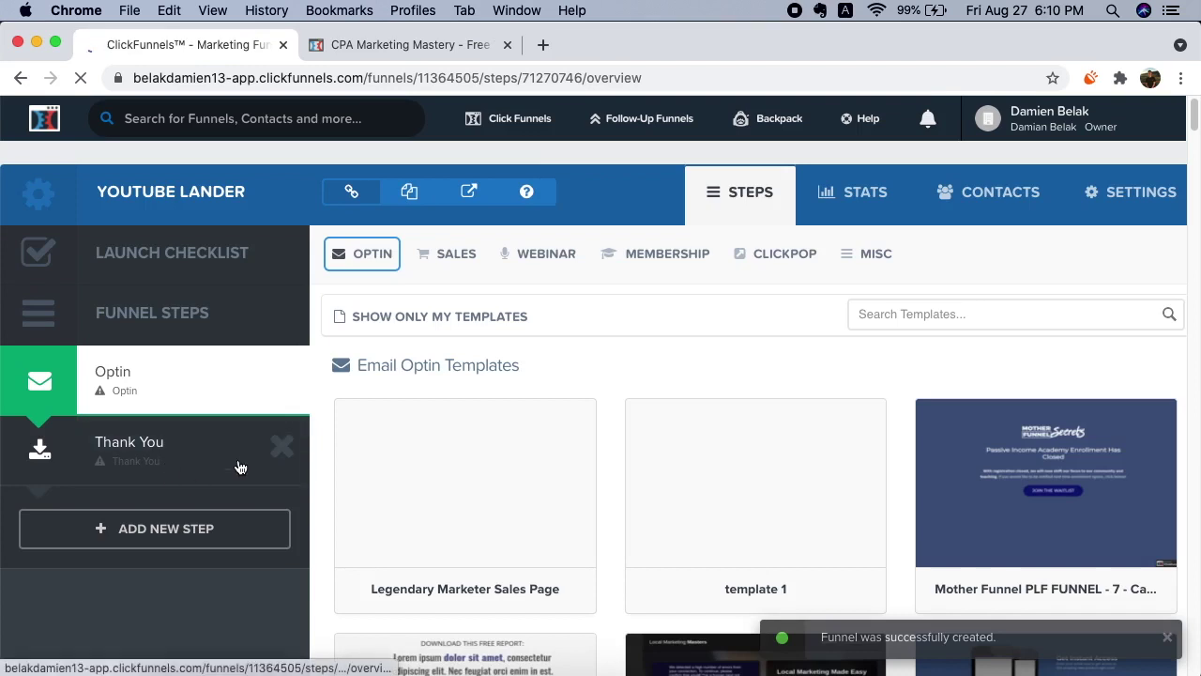
Step: Delete the funnel's Thank You step so only the Optin step remains
scroll(425, 365, down, 2)
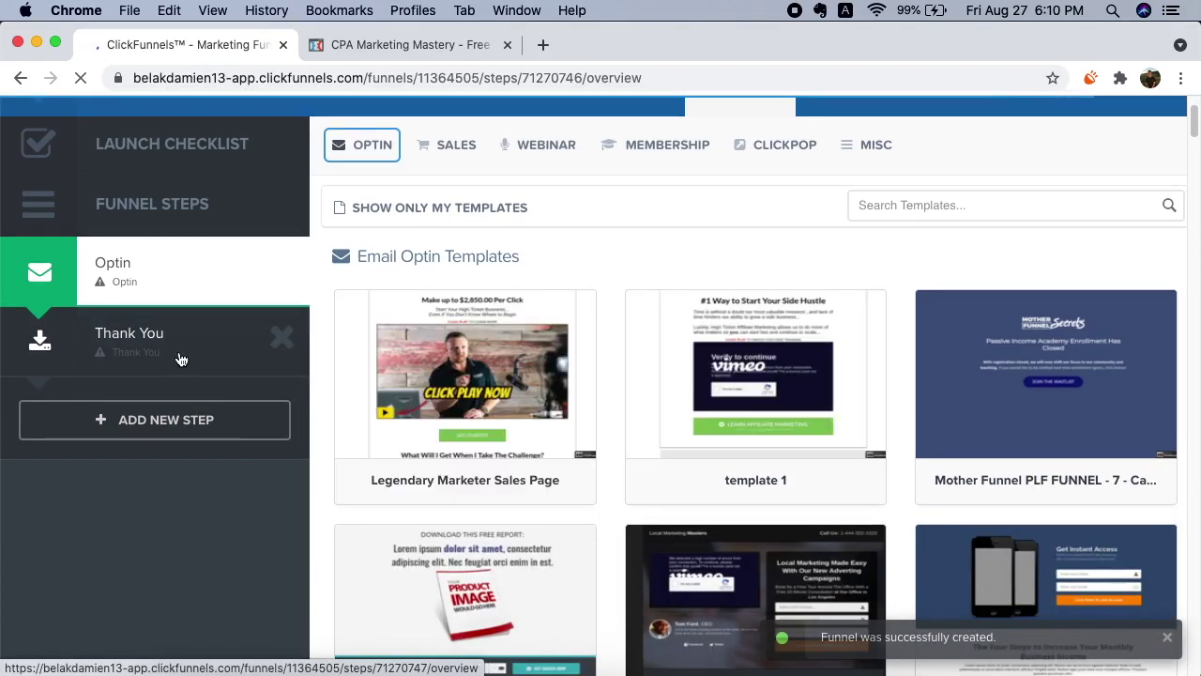
scroll(153, 271, up, 2)
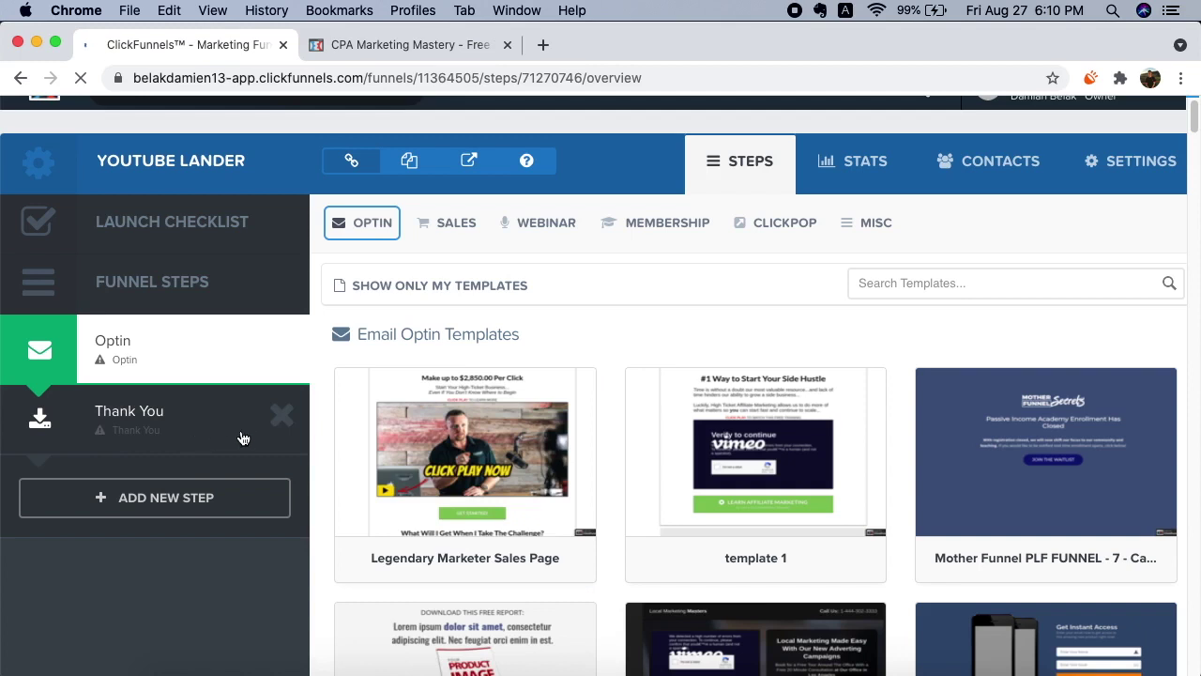
click(282, 416)
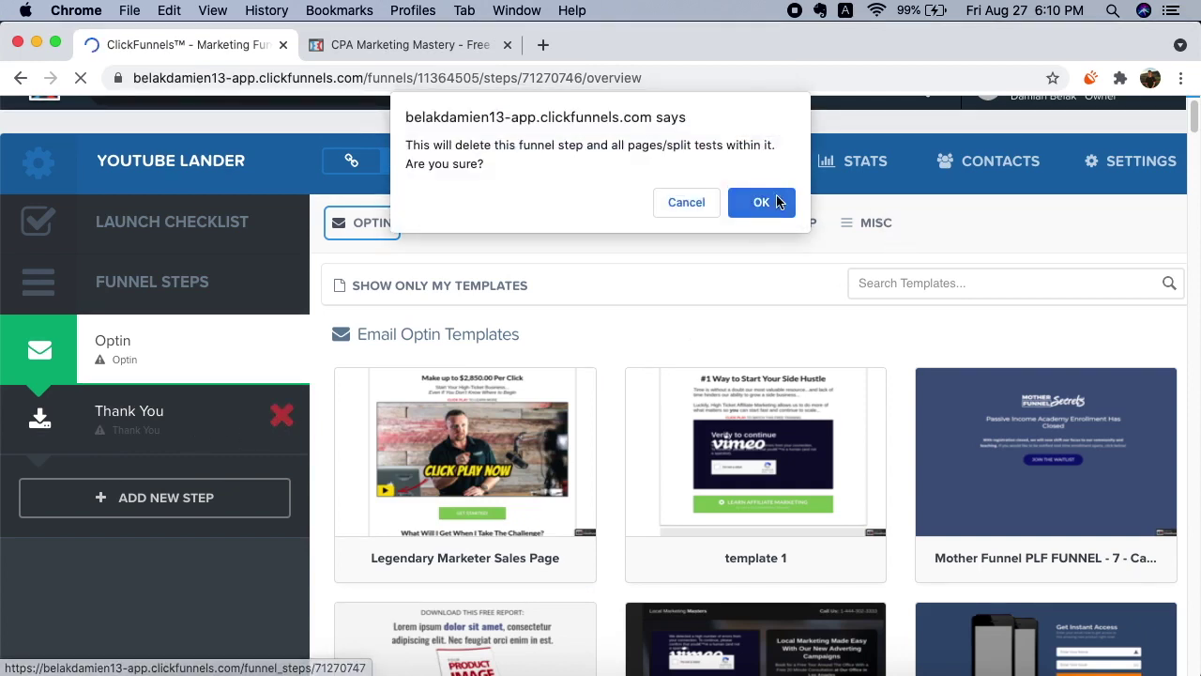
click(761, 202)
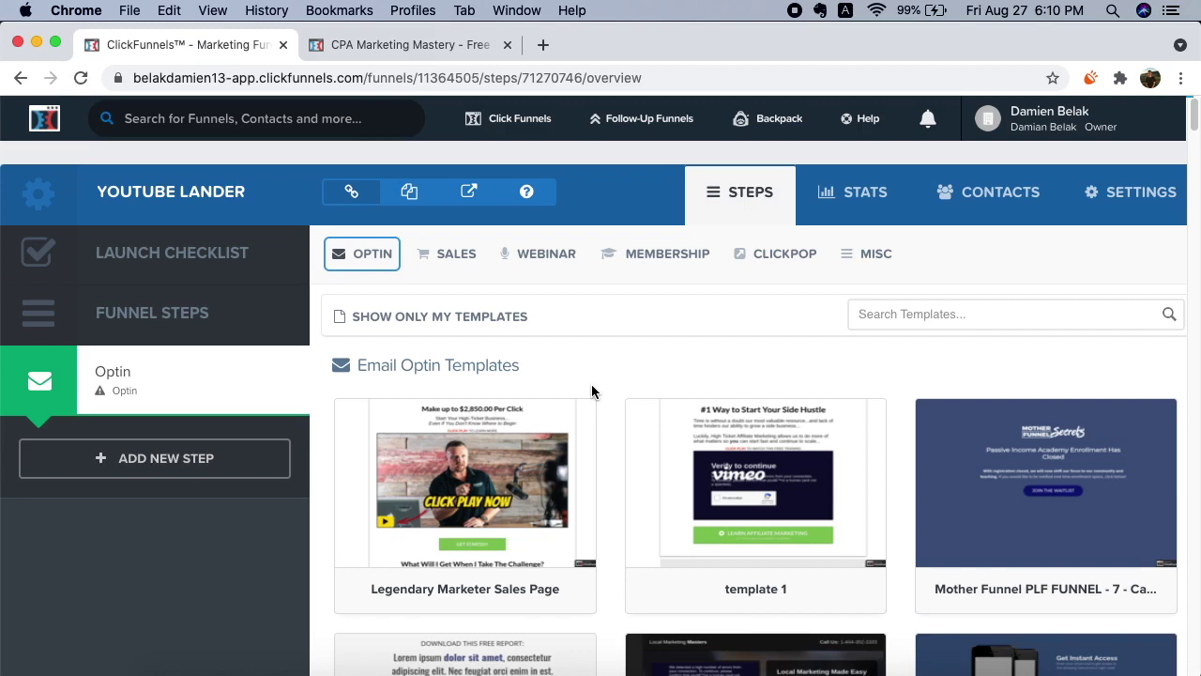
Step: Show the Email Optin templates and browse down to Optin Blank Start
click(364, 262)
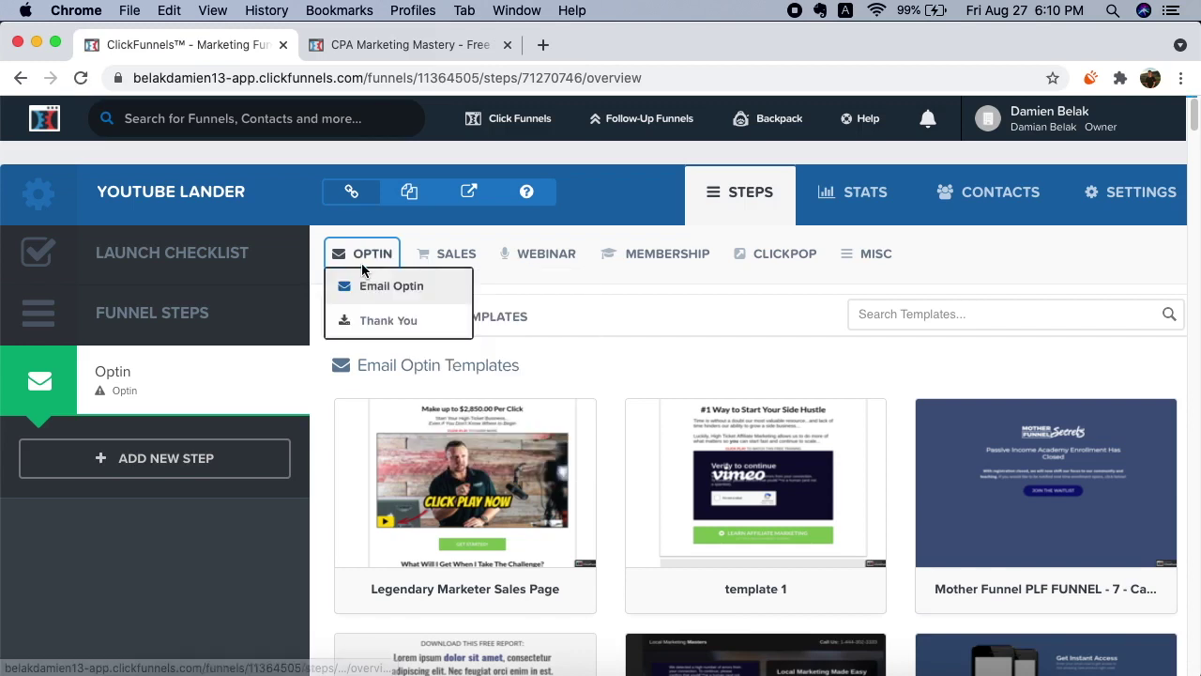
click(407, 287)
scroll(693, 381, down, 5)
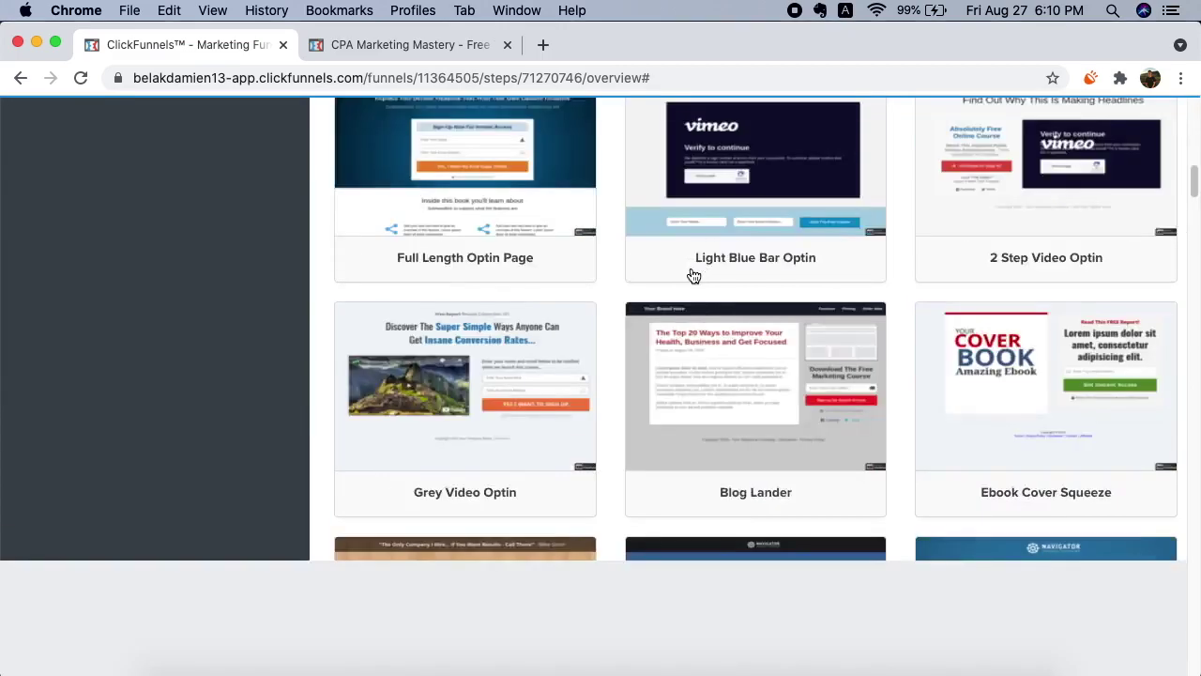
scroll(692, 273, down, 5)
scroll(644, 315, down, 5)
scroll(644, 316, down, 4)
scroll(640, 316, down, 5)
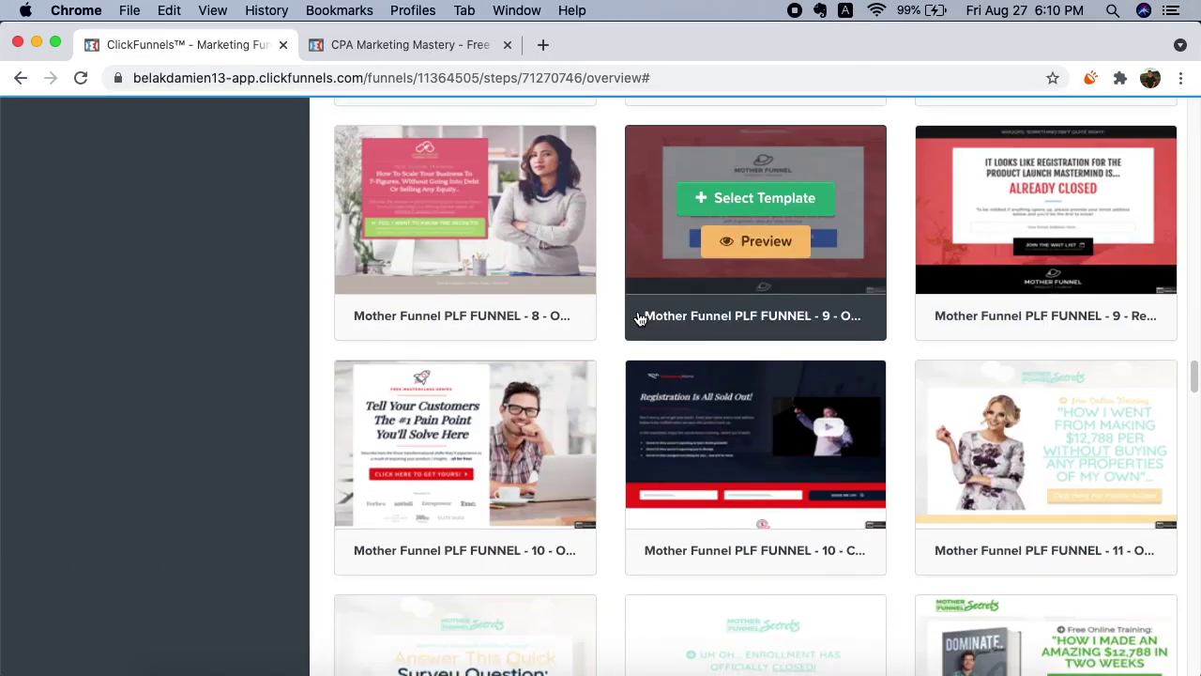
scroll(637, 320, down, 3)
scroll(631, 329, down, 5)
scroll(630, 333, up, 5)
scroll(627, 337, up, 5)
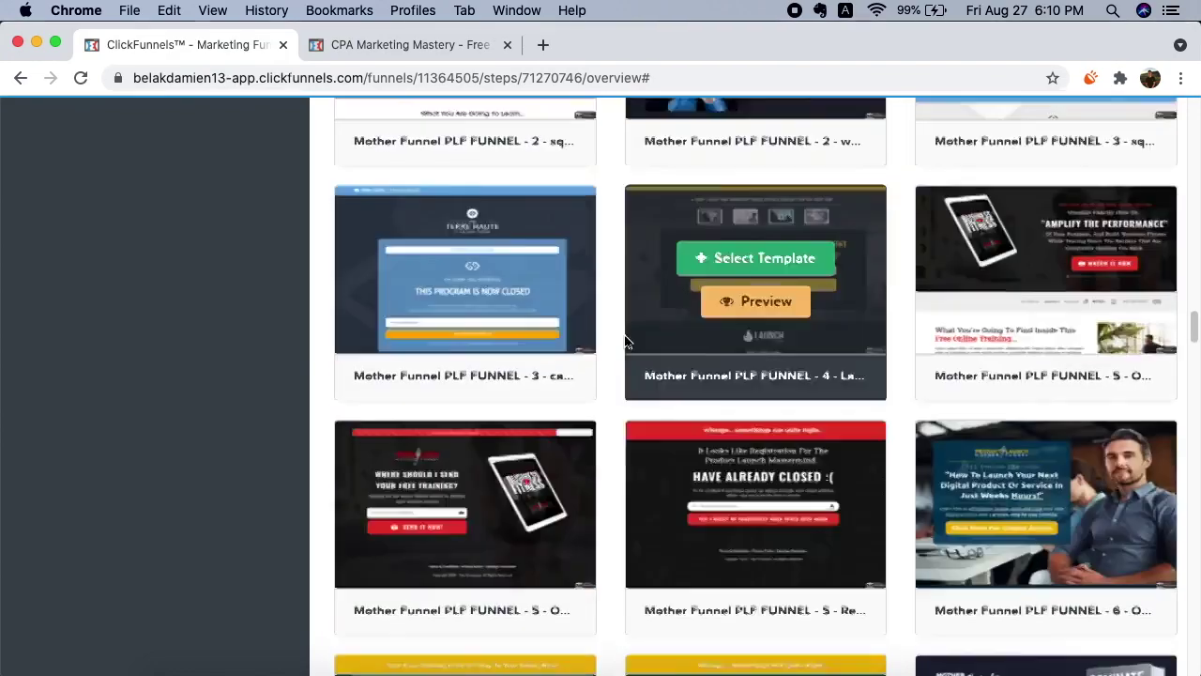
scroll(624, 342, up, 5)
scroll(621, 351, up, 5)
scroll(648, 366, up, 8)
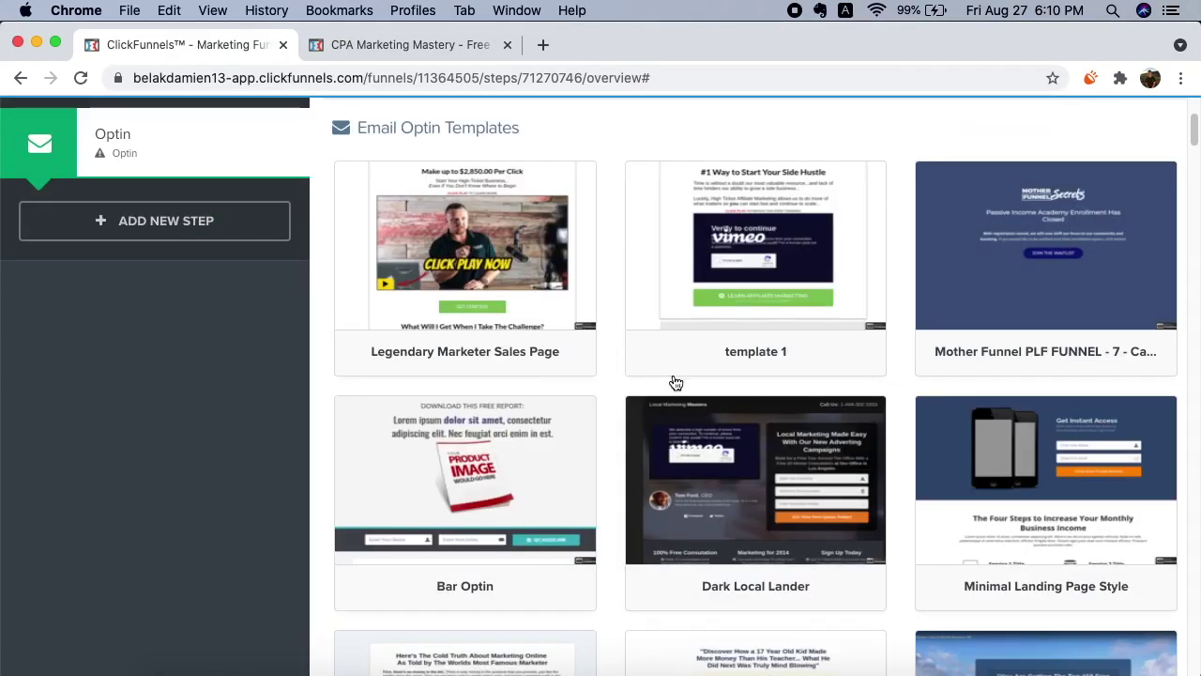
scroll(796, 367, down, 2)
scroll(795, 365, down, 6)
scroll(731, 369, down, 1)
scroll(664, 372, down, 3)
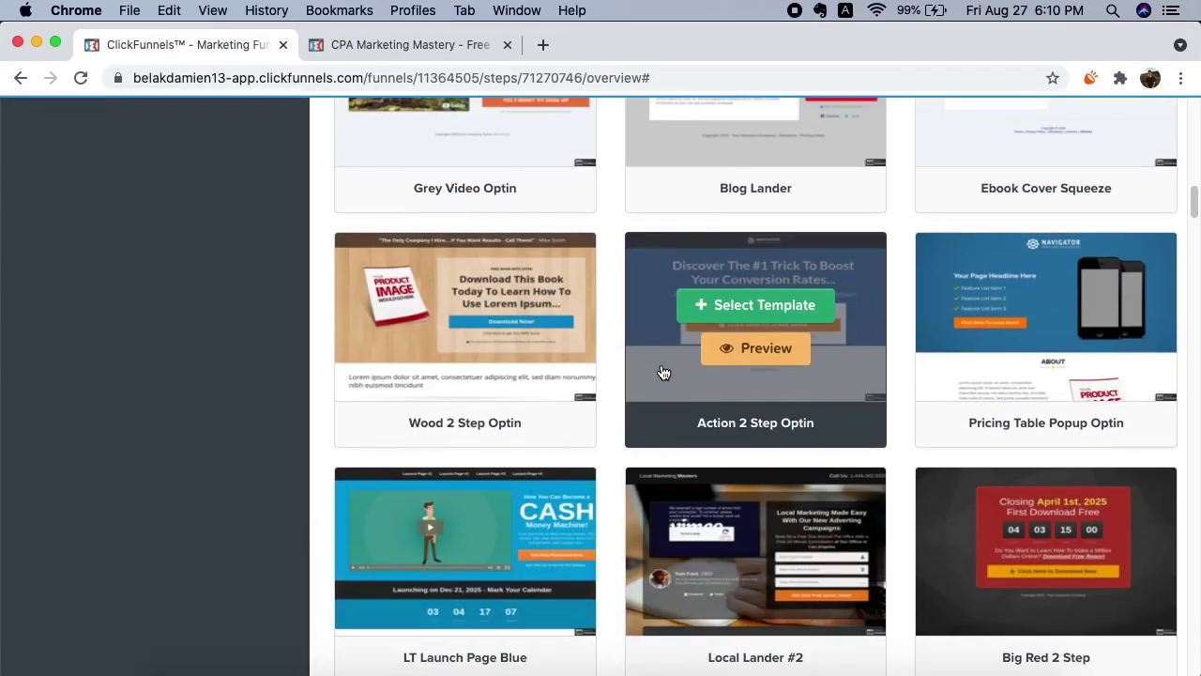
scroll(610, 352, down, 1)
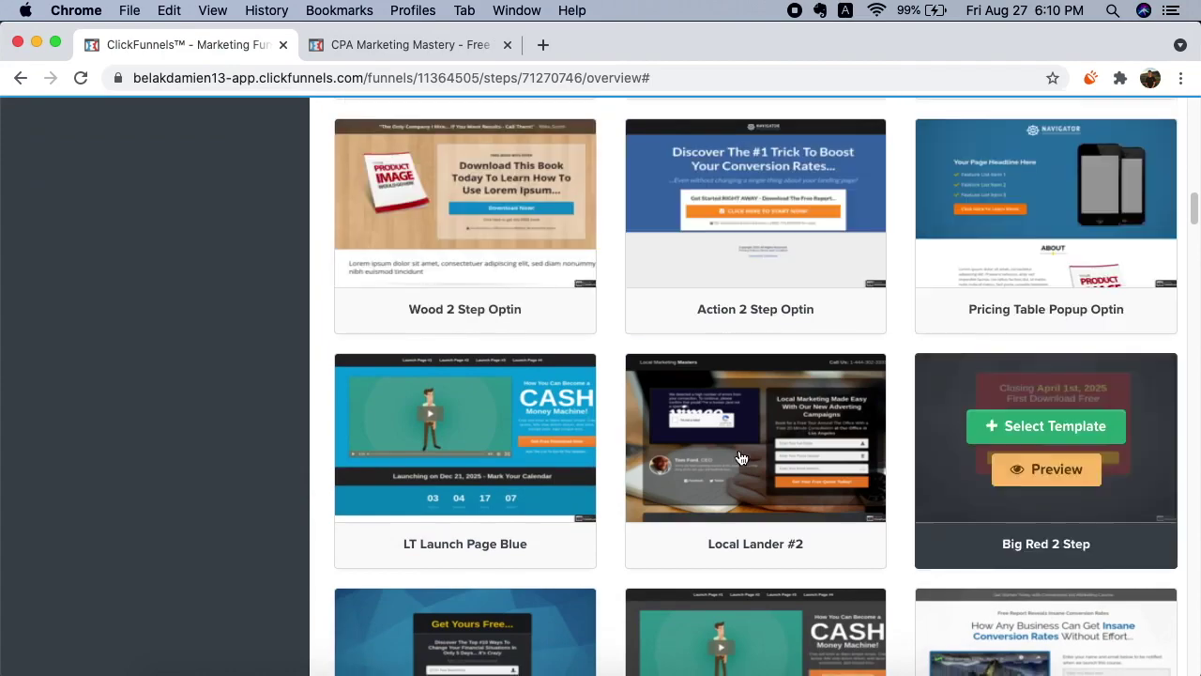
scroll(1060, 423, down, 1)
scroll(939, 385, down, 3)
scroll(1123, 372, up, 8)
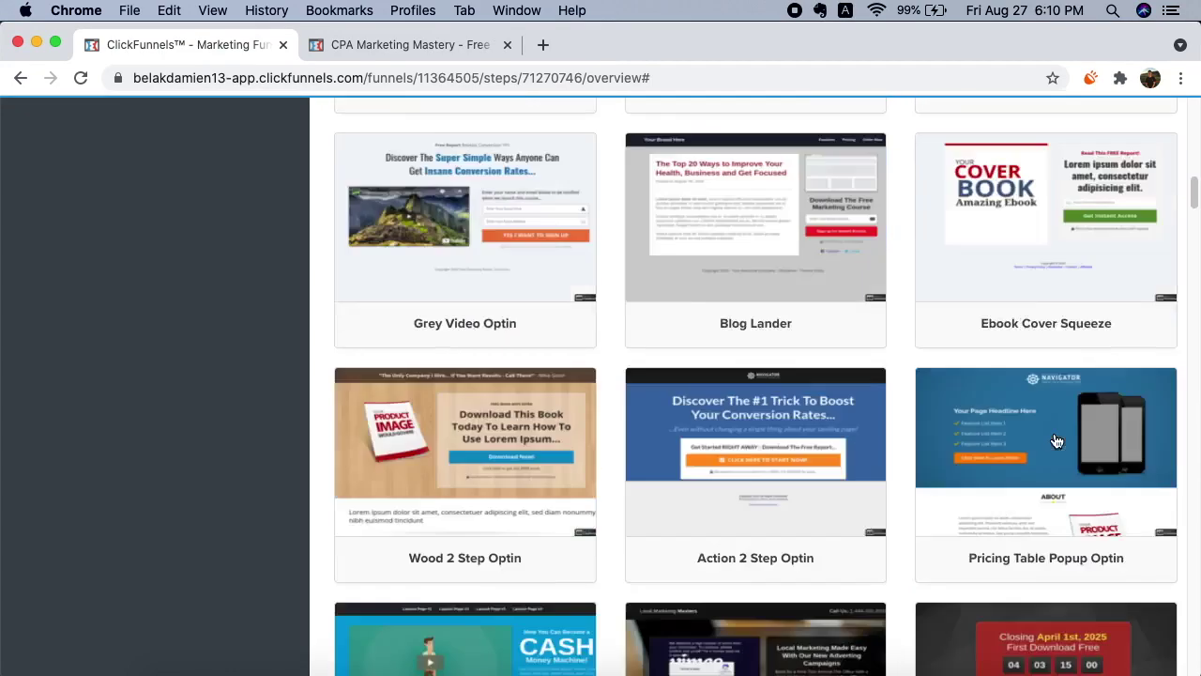
scroll(844, 404, up, 10)
scroll(630, 446, down, 2)
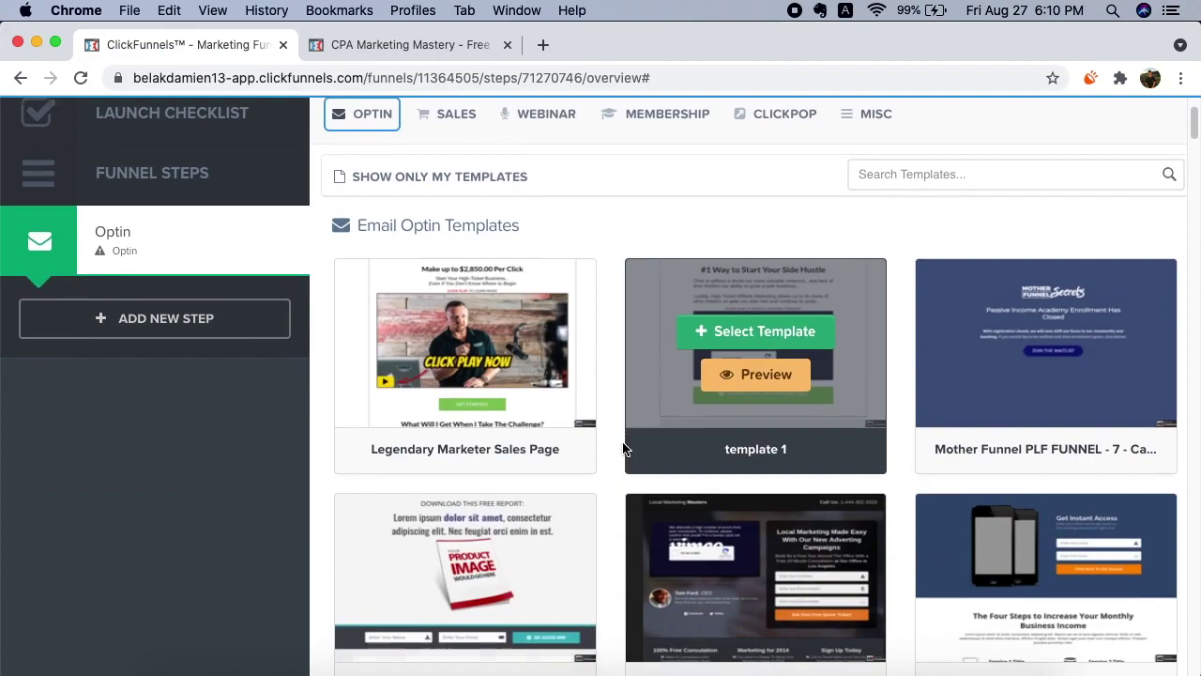
scroll(624, 449, down, 3)
scroll(618, 450, up, 4)
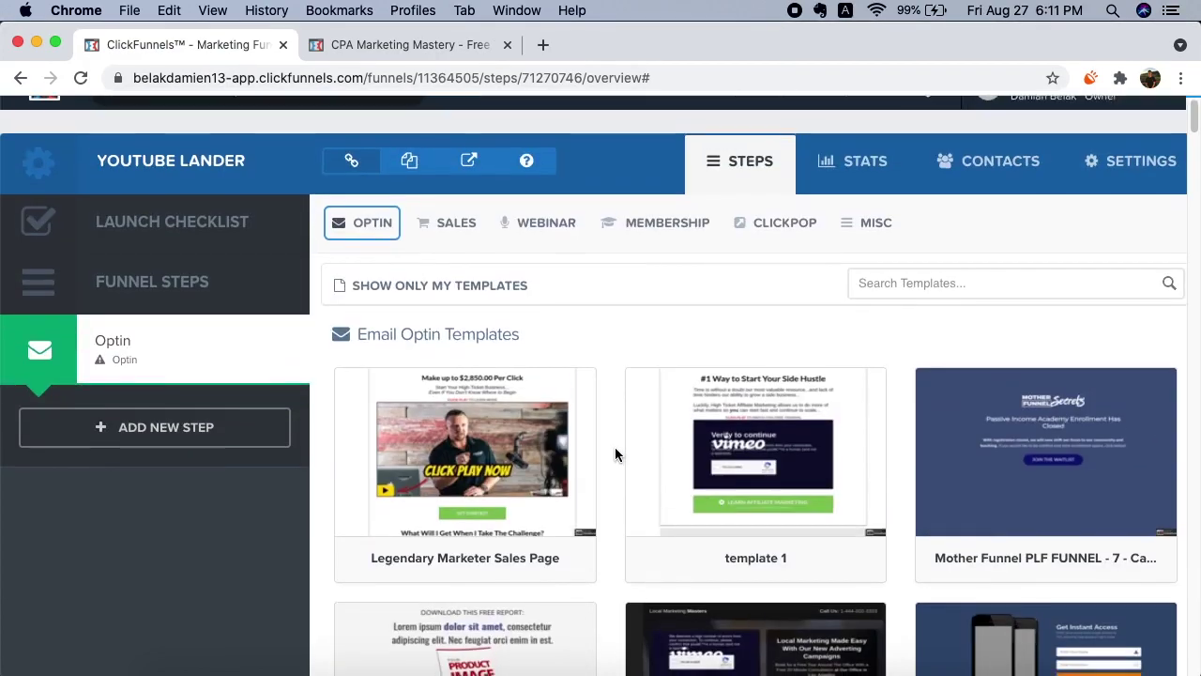
scroll(615, 449, down, 2)
scroll(614, 449, down, 5)
scroll(613, 451, down, 5)
scroll(612, 452, down, 10)
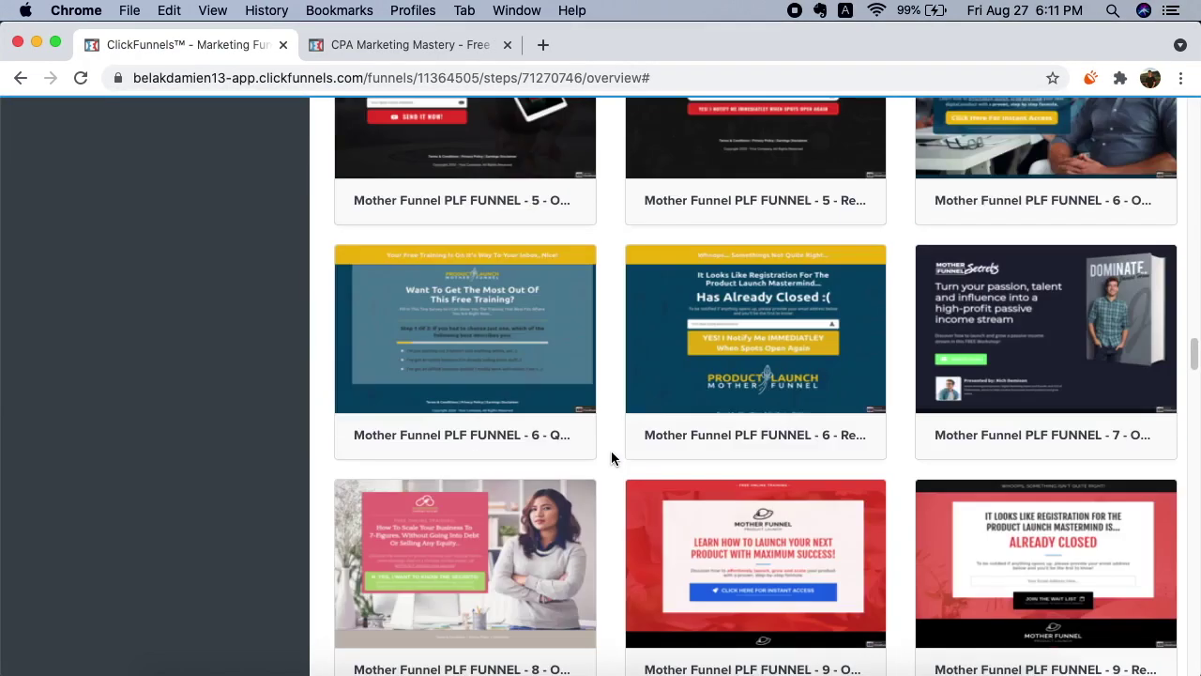
scroll(611, 451, down, 10)
scroll(611, 450, down, 10)
scroll(611, 451, down, 10)
scroll(611, 452, down, 5)
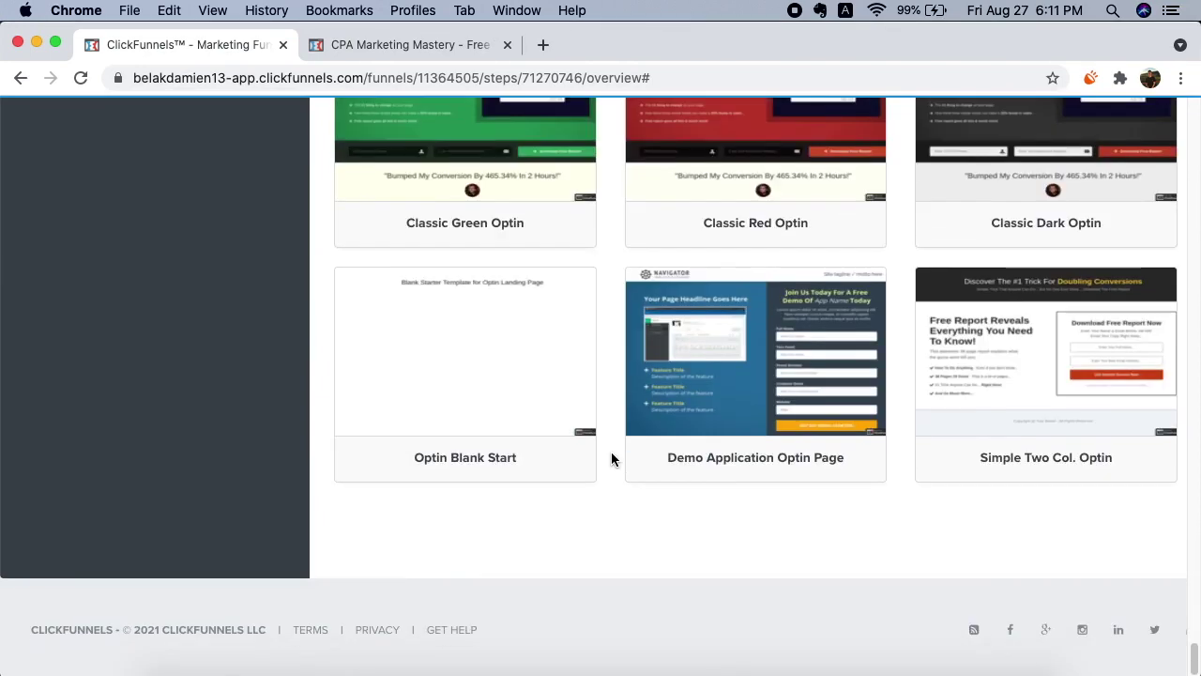
mouse_move(465, 373)
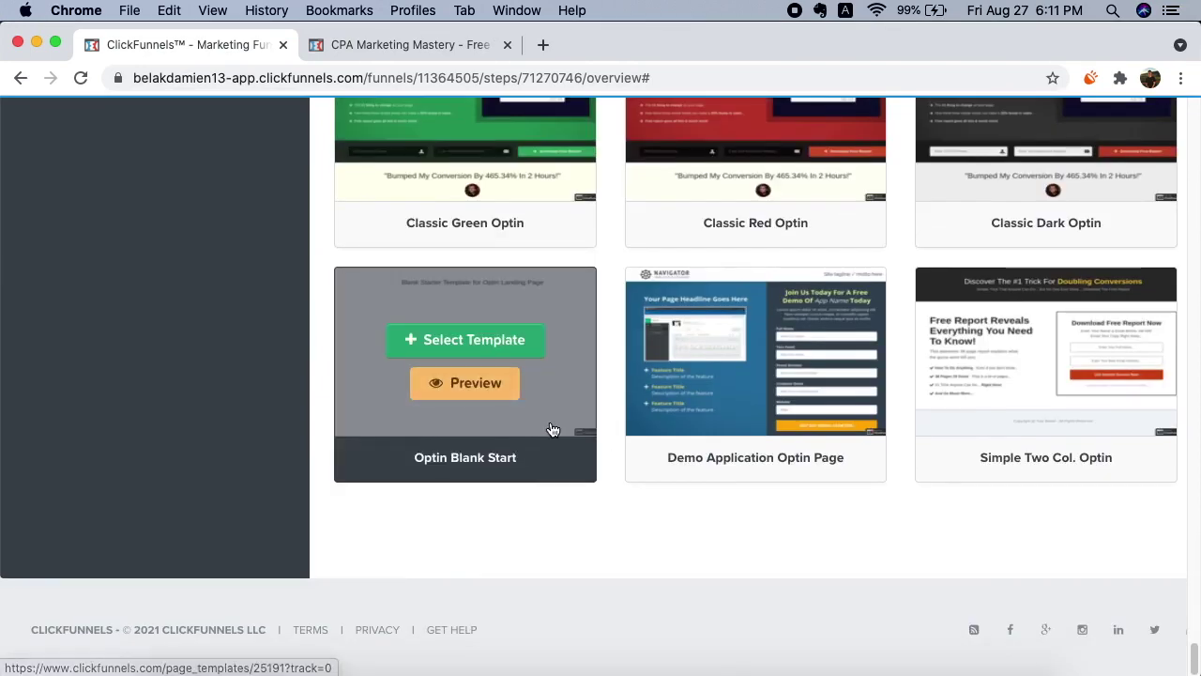
Step: Choose the Optin Blank Start template for the Optin page
click(489, 346)
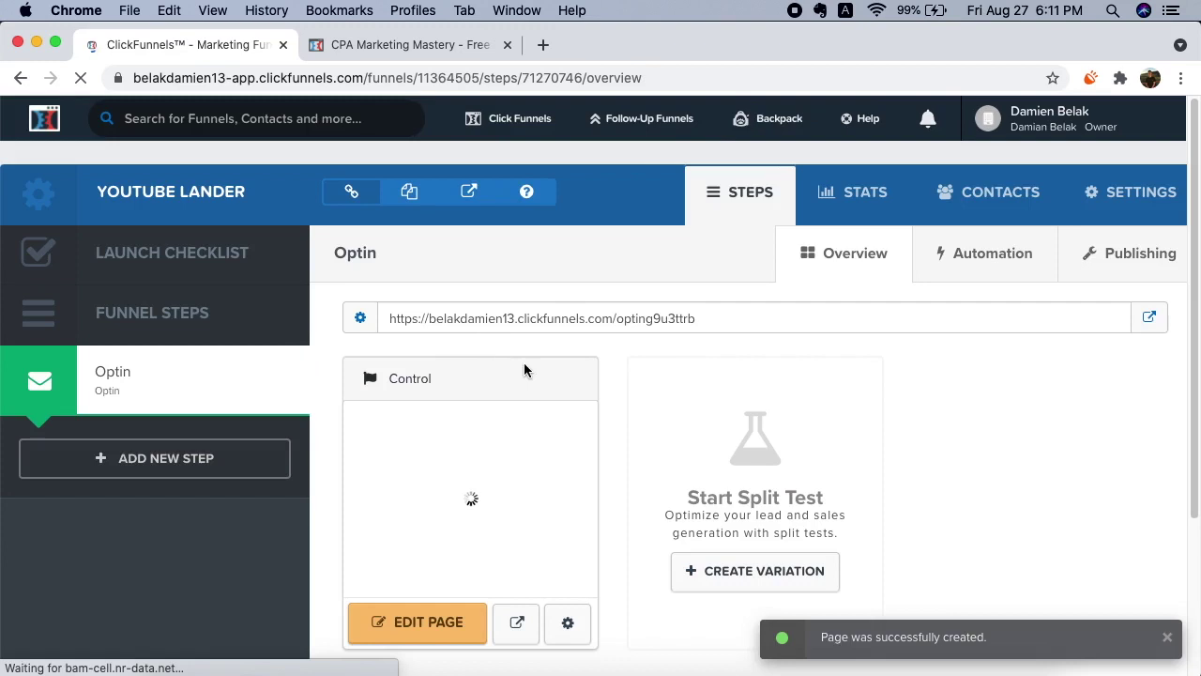
scroll(620, 384, down, 1)
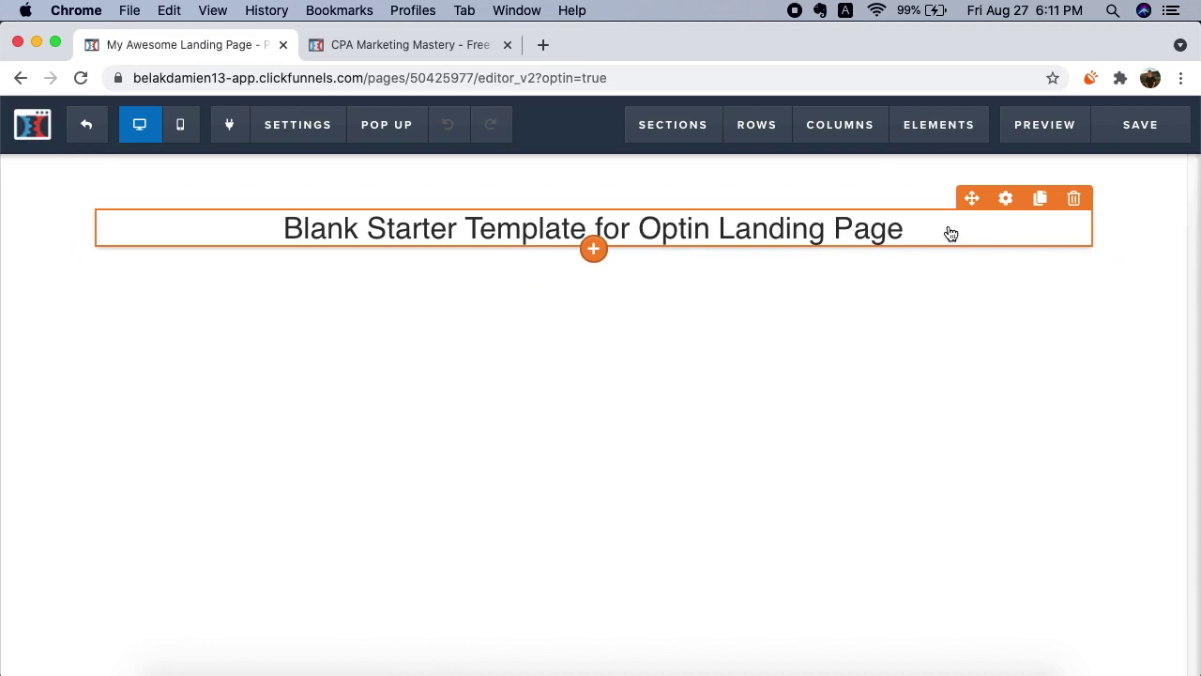
mouse_move(1100, 188)
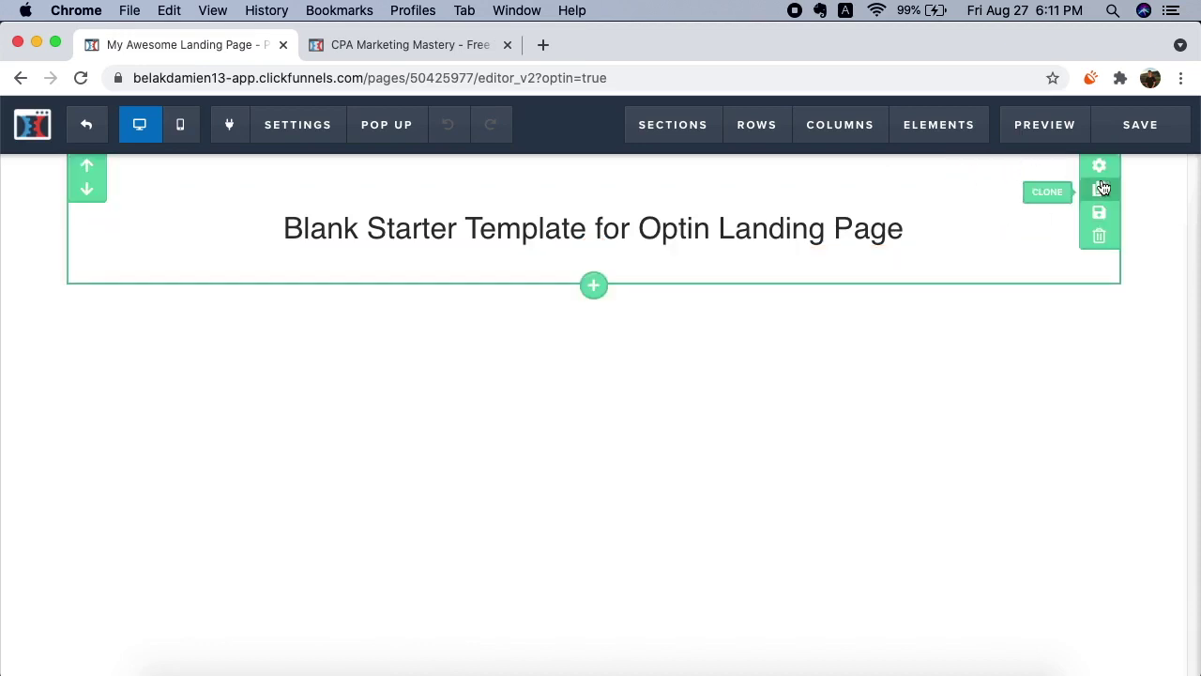
Step: Delete the starter headline section so the page is empty
click(1100, 237)
click(773, 192)
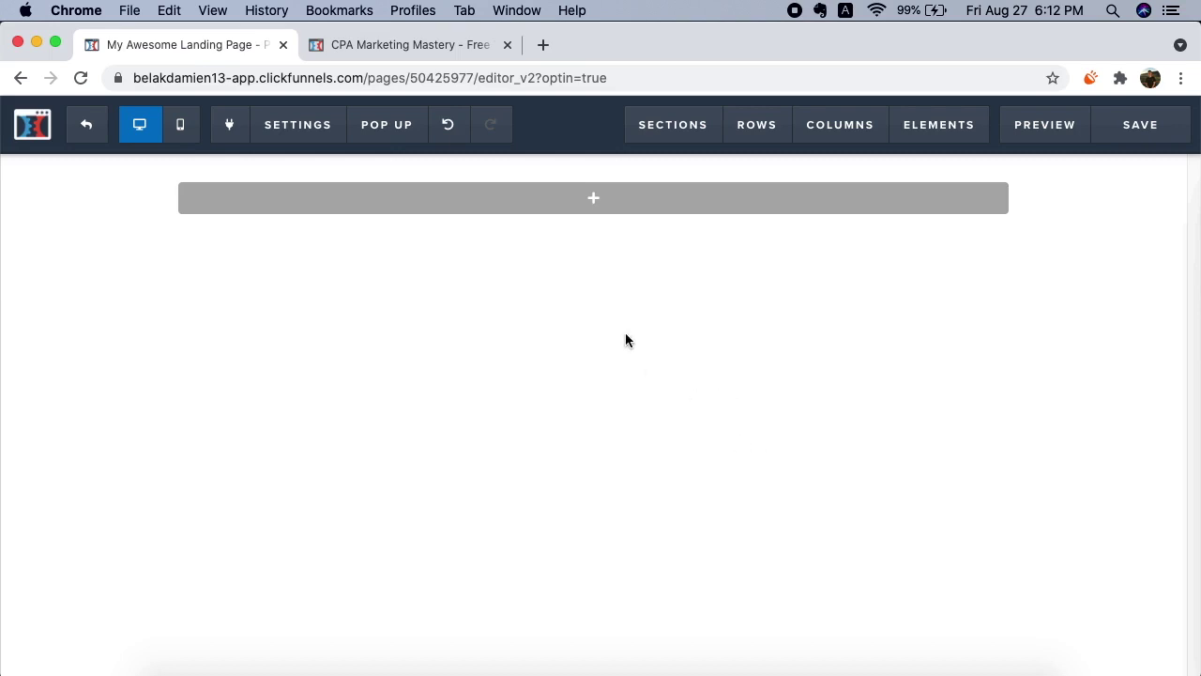
Step: Add a full-width section containing a two-column row
click(597, 199)
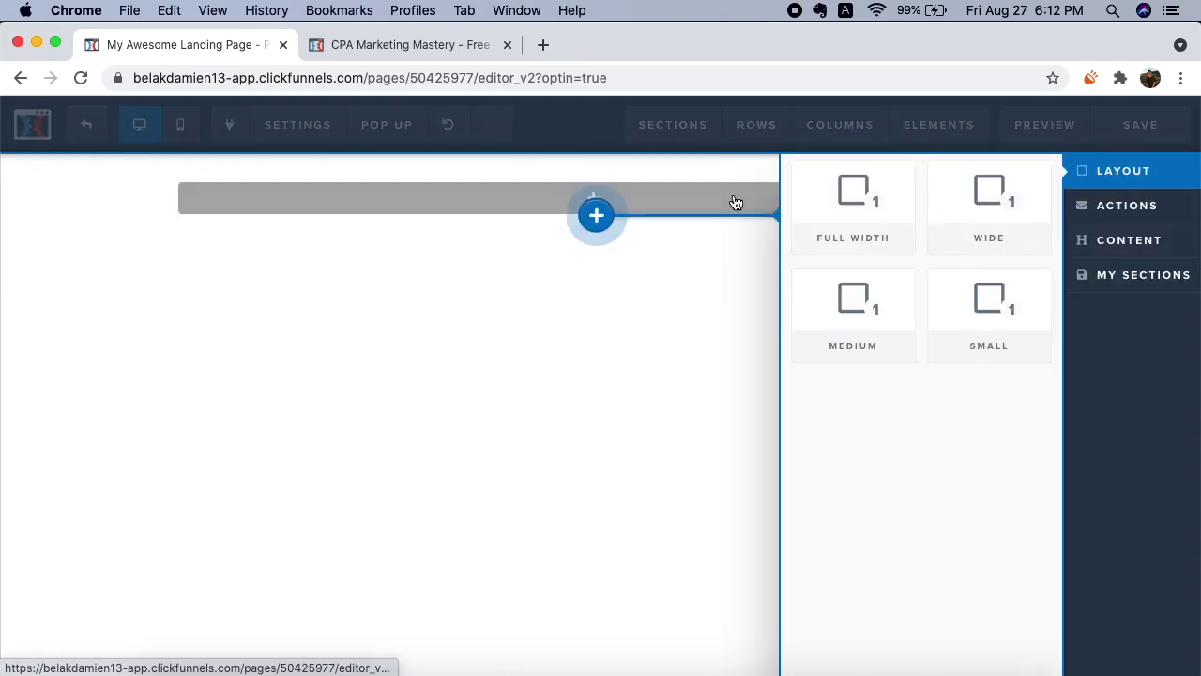
click(867, 206)
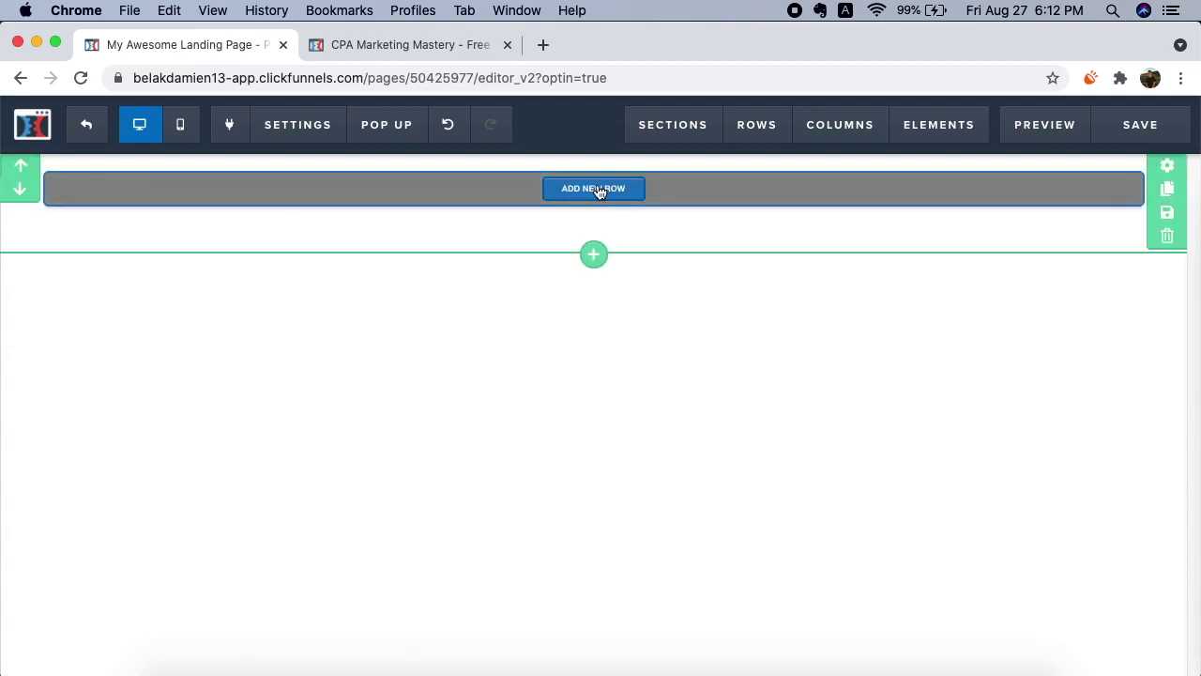
click(593, 188)
drag(1079, 218, 990, 222)
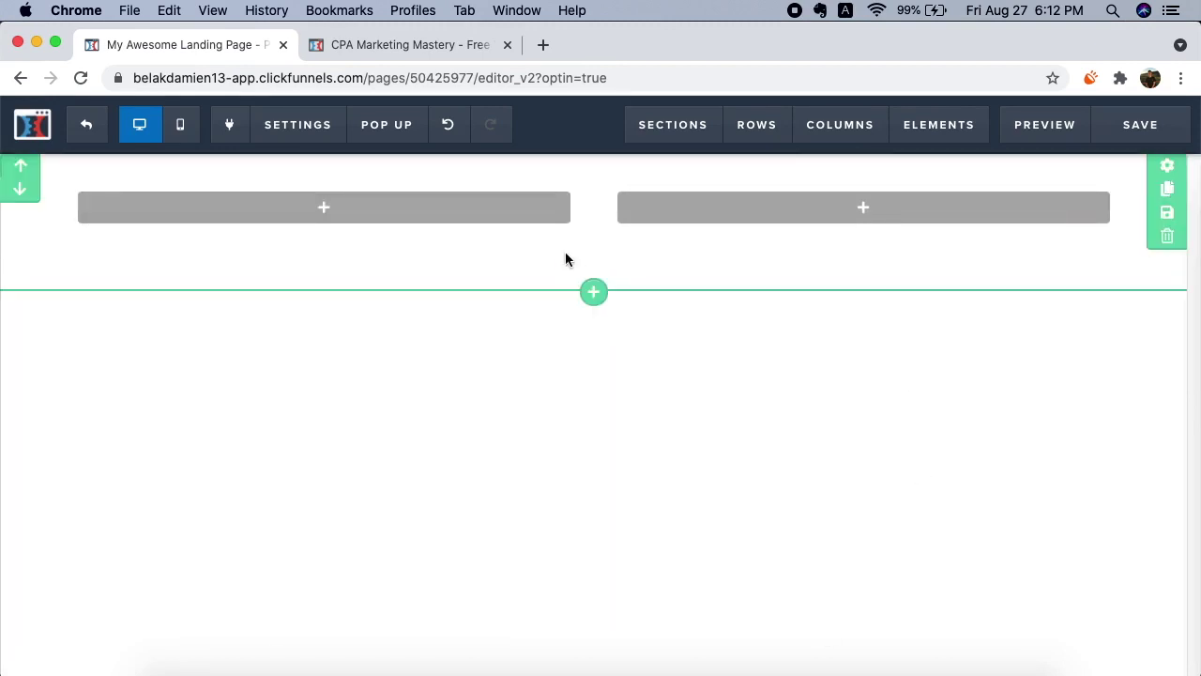
Step: Resize the columns so the left one is narrower than the right
mouse_move(592, 209)
mouse_down()
mouse_move(450, 222)
mouse_move(344, 212)
mouse_move(588, 210)
mouse_move(373, 209)
mouse_up()
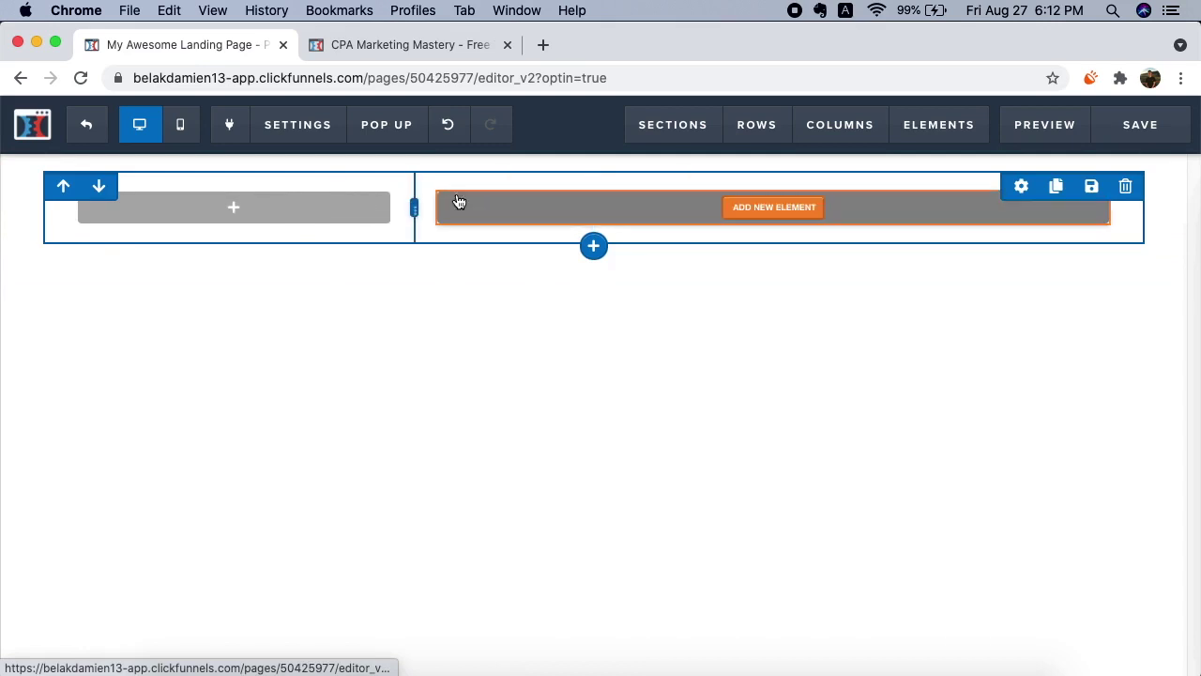
mouse_move(374, 209)
mouse_down()
mouse_move(759, 241)
mouse_move(594, 209)
mouse_up()
mouse_move(404, 176)
mouse_down()
mouse_move(394, 210)
mouse_move(496, 186)
mouse_move(619, 216)
mouse_move(775, 209)
mouse_move(625, 223)
mouse_move(490, 203)
mouse_up()
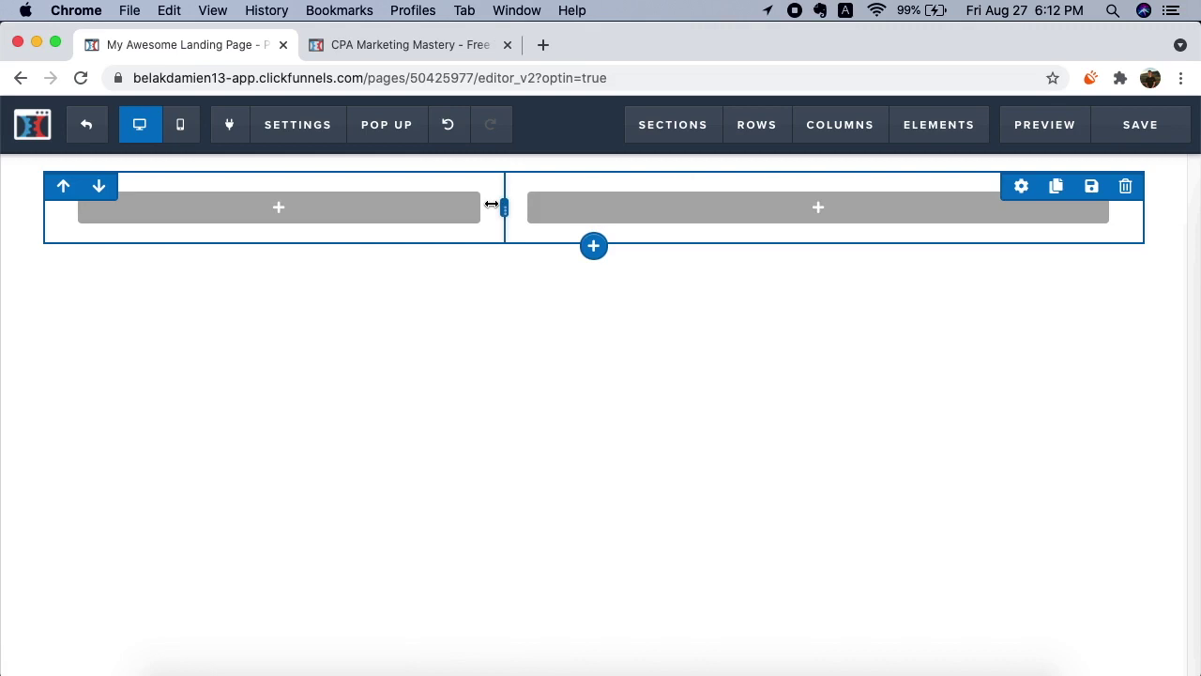
Step: Add an Image element to the left column
click(283, 210)
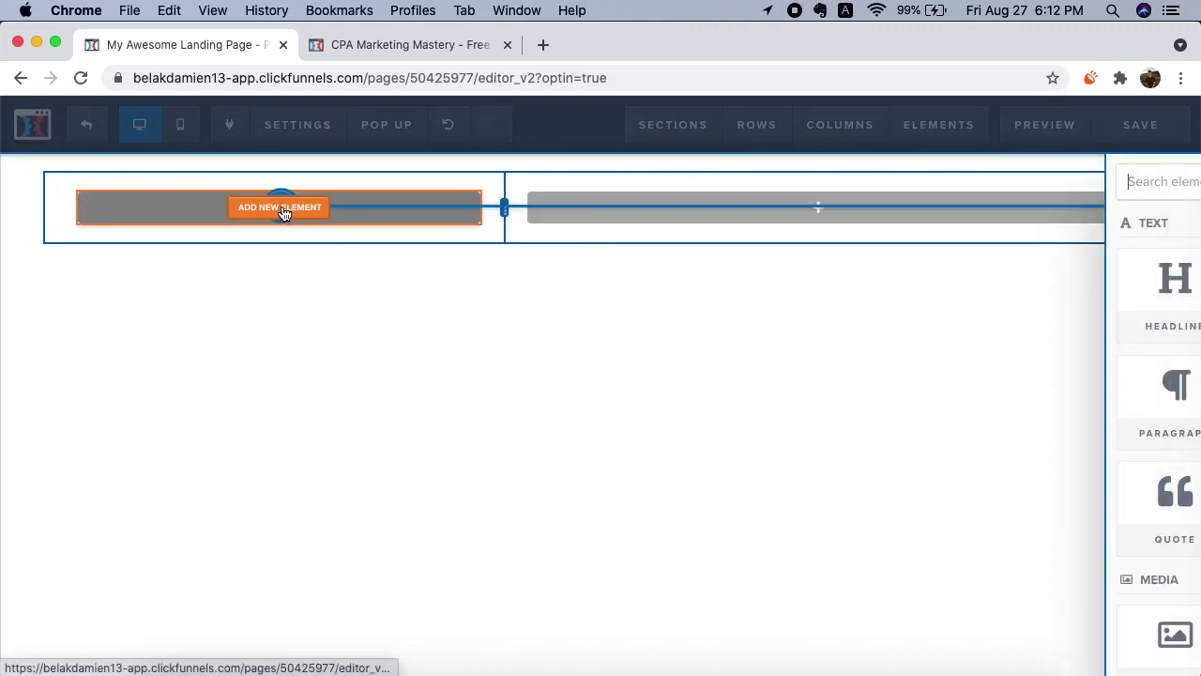
scroll(910, 497, down, 2)
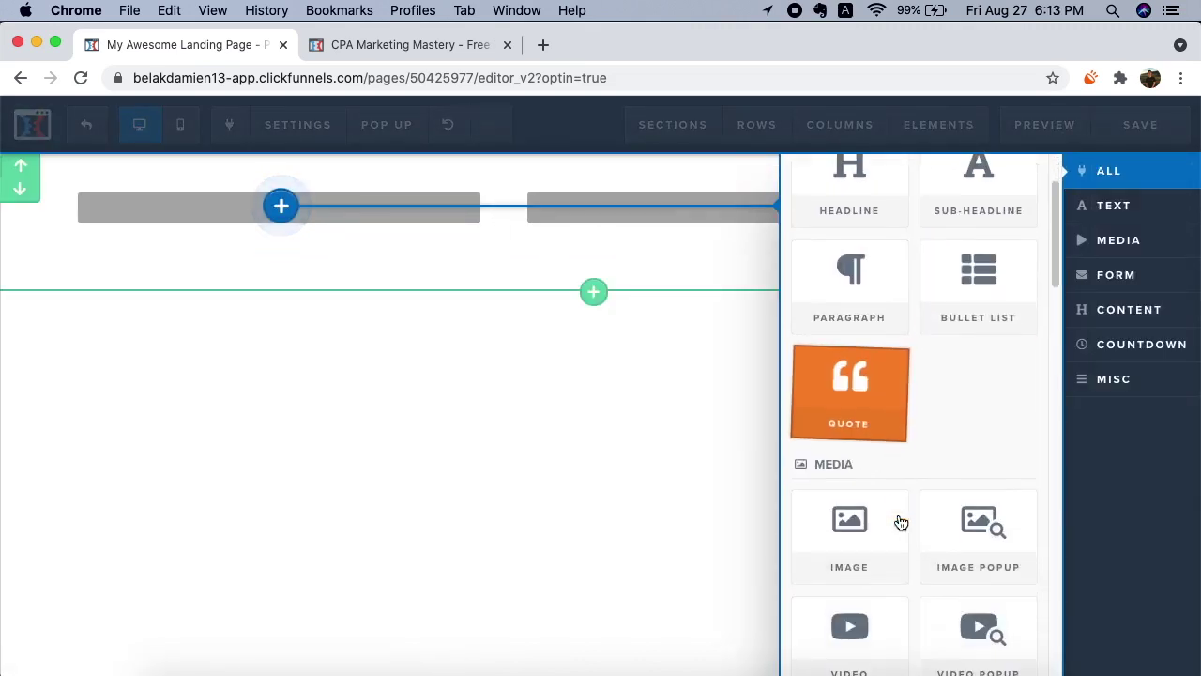
click(375, 418)
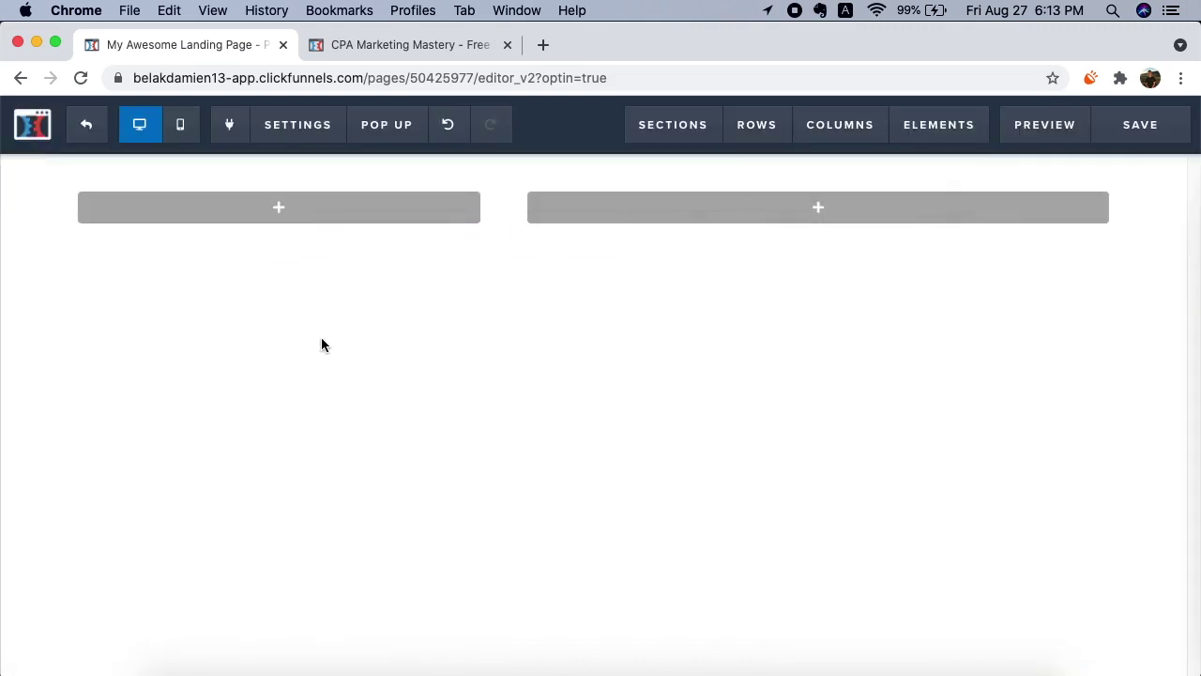
click(279, 210)
scroll(914, 389, down, 2)
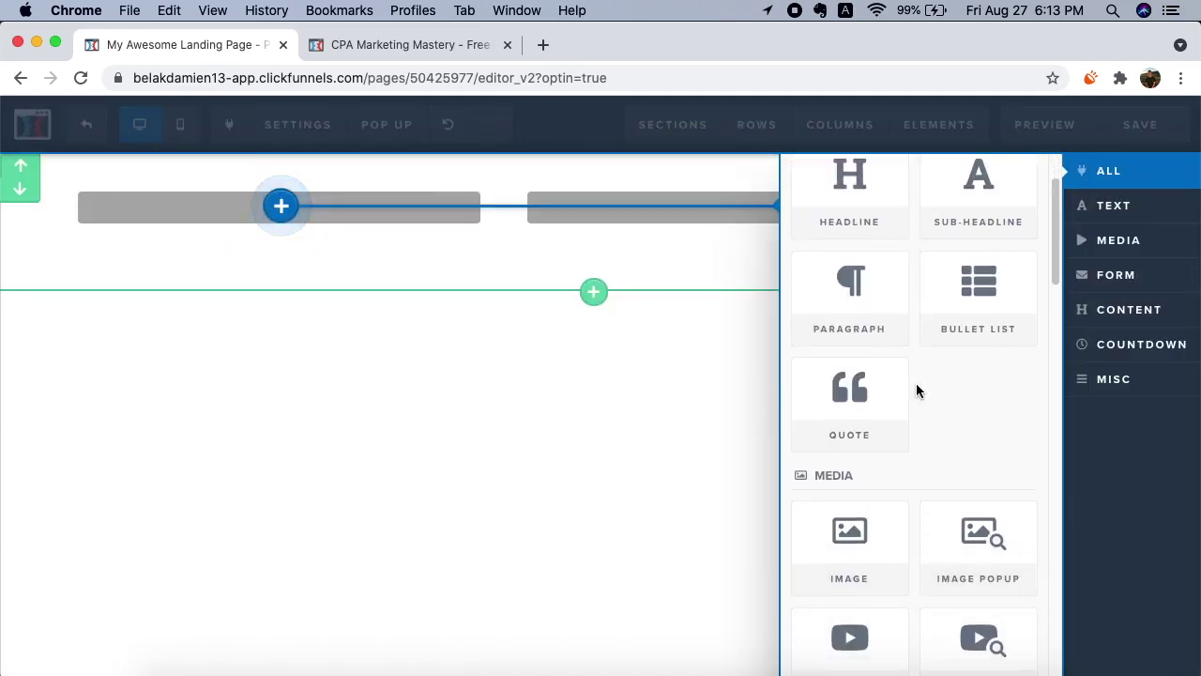
scroll(916, 391, down, 1)
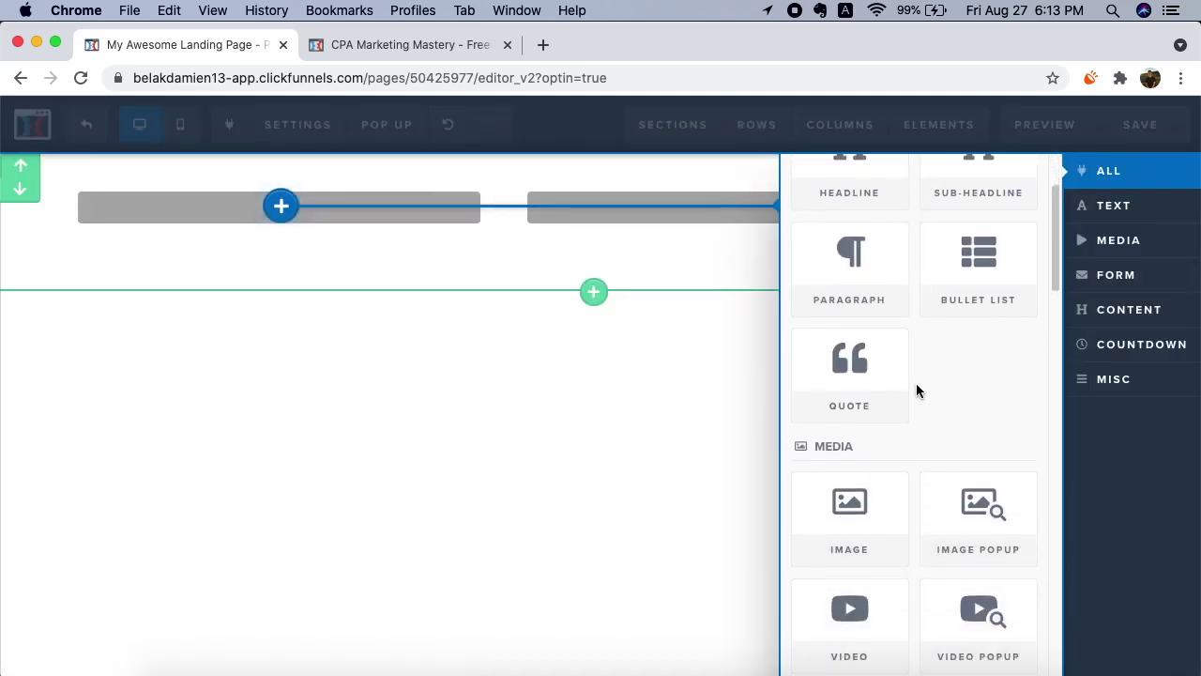
click(852, 524)
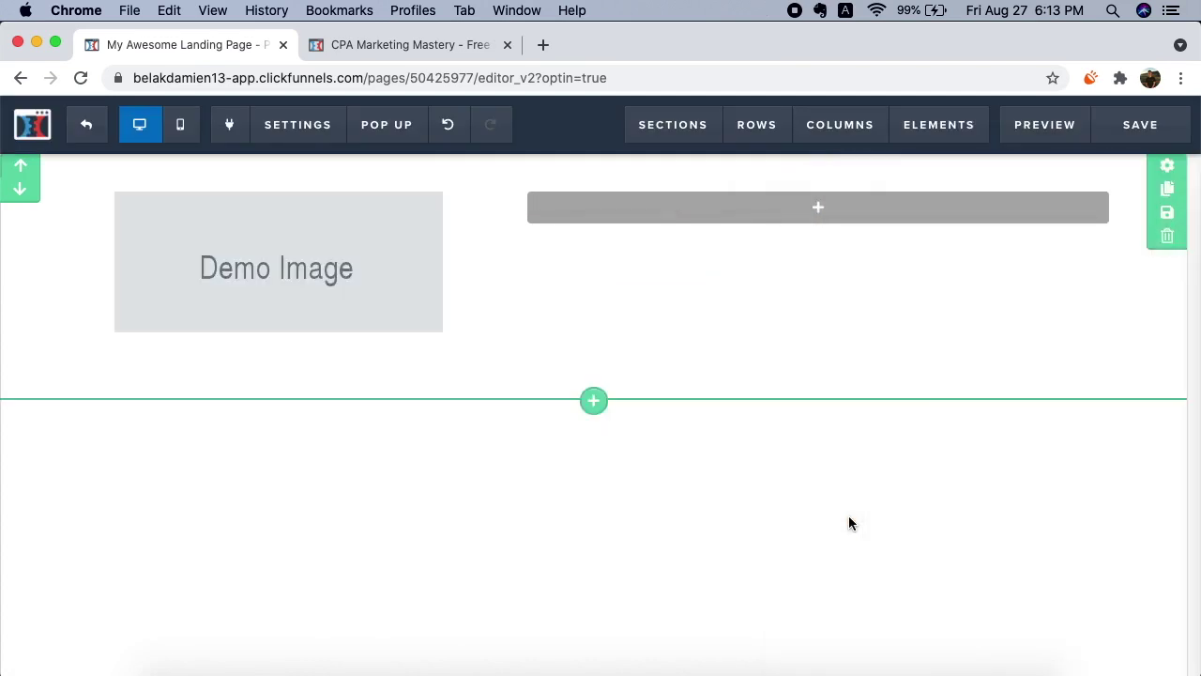
Step: Set the image to the library photo of the young man by the fence
click(255, 271)
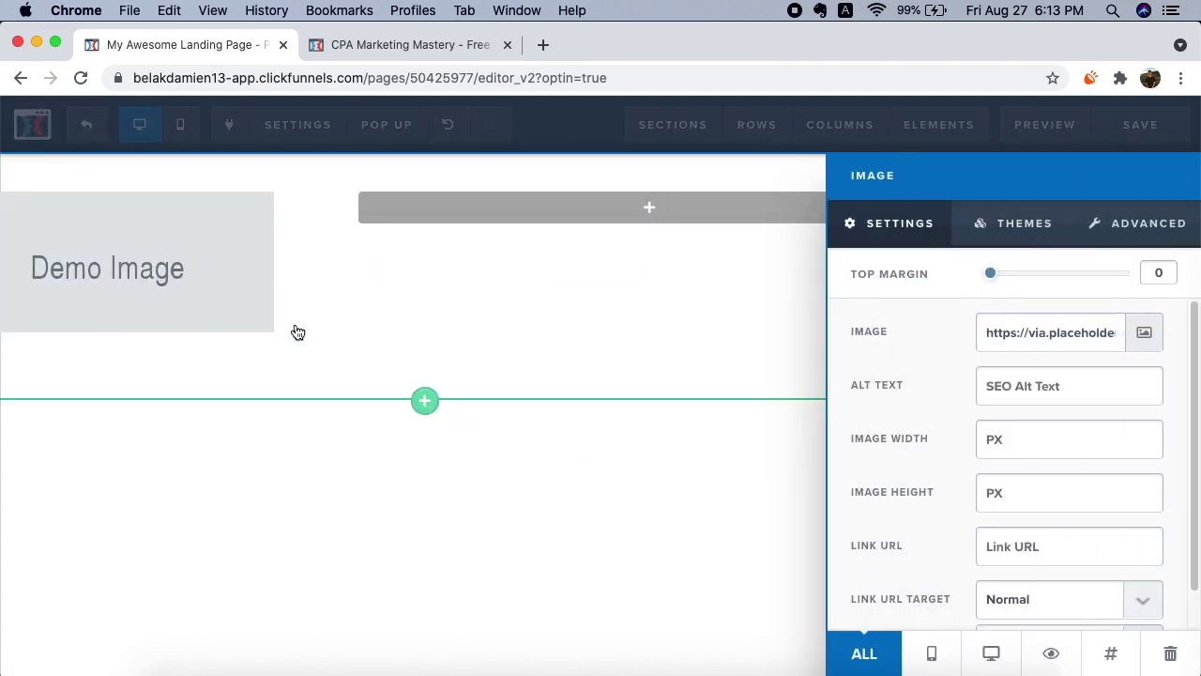
click(1143, 334)
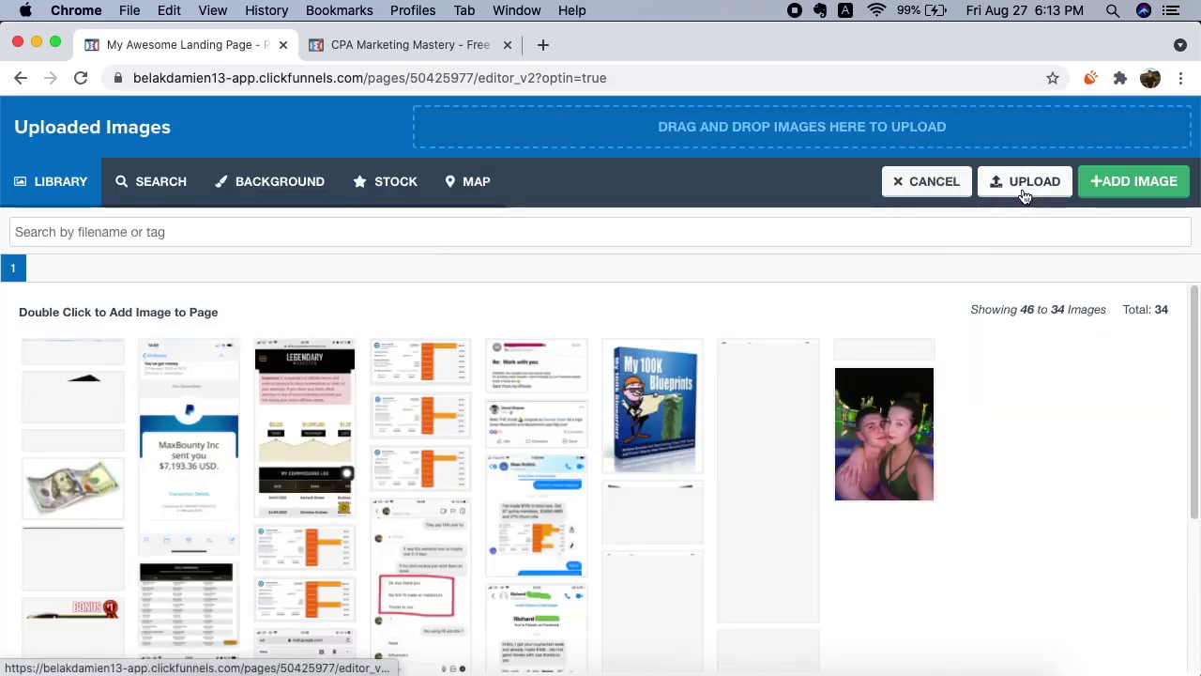
scroll(422, 434, down, 3)
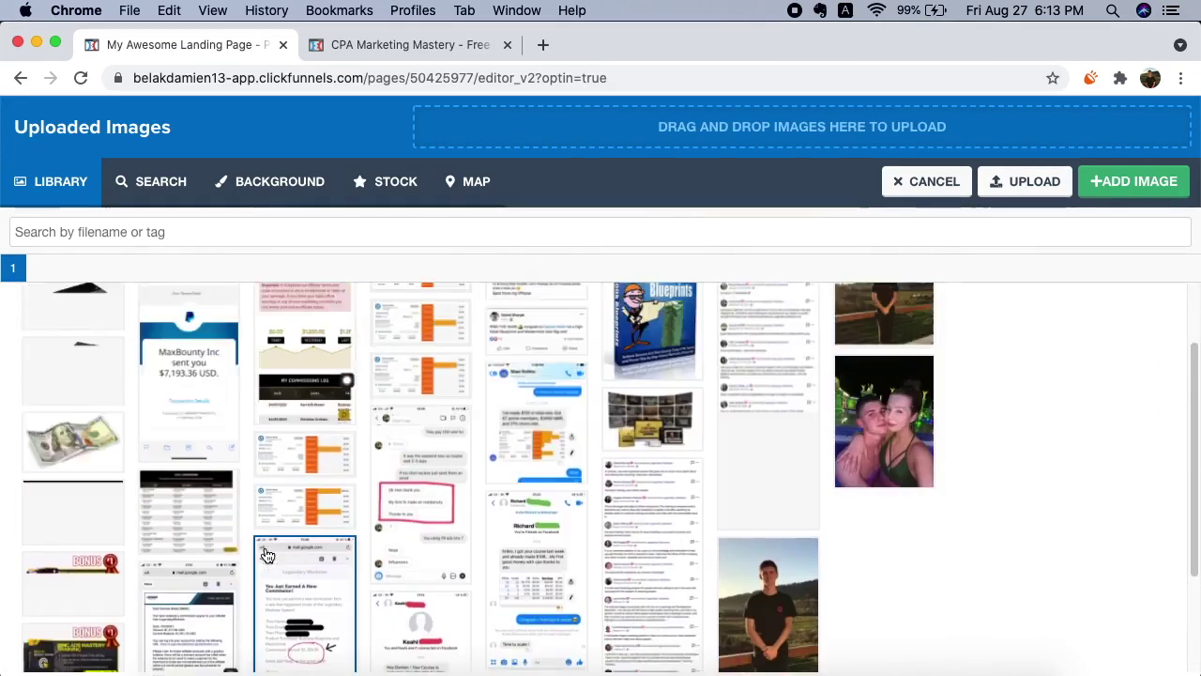
scroll(282, 375, up, 3)
scroll(582, 385, down, 3)
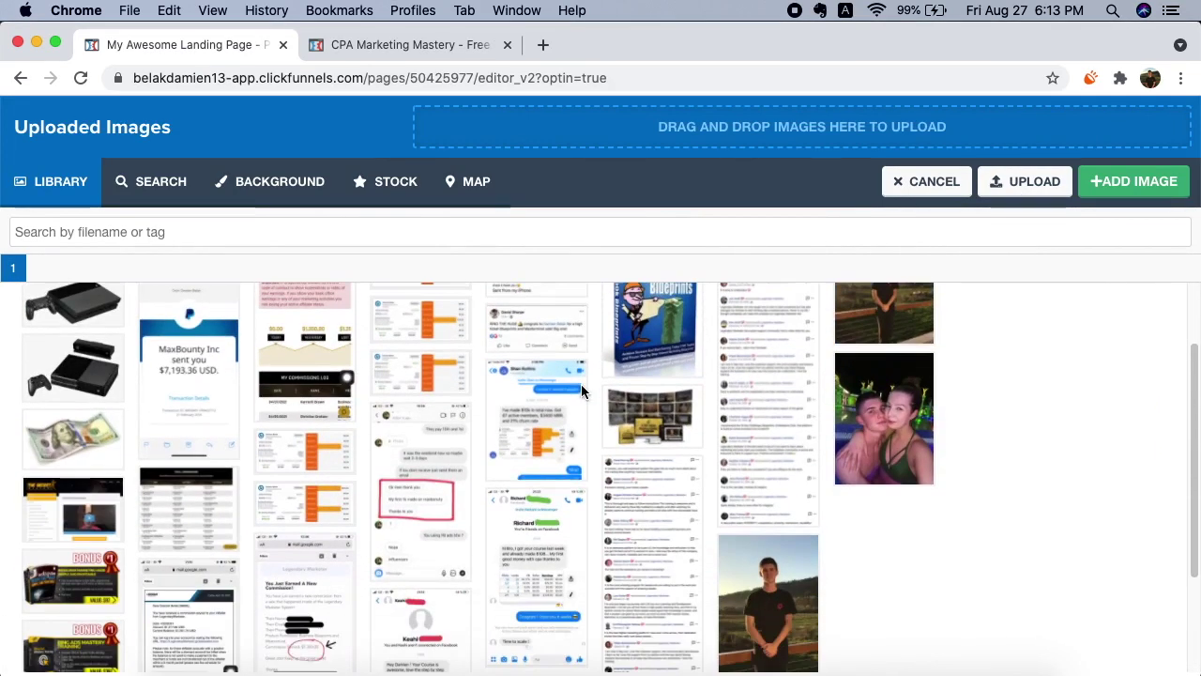
scroll(582, 385, down, 2)
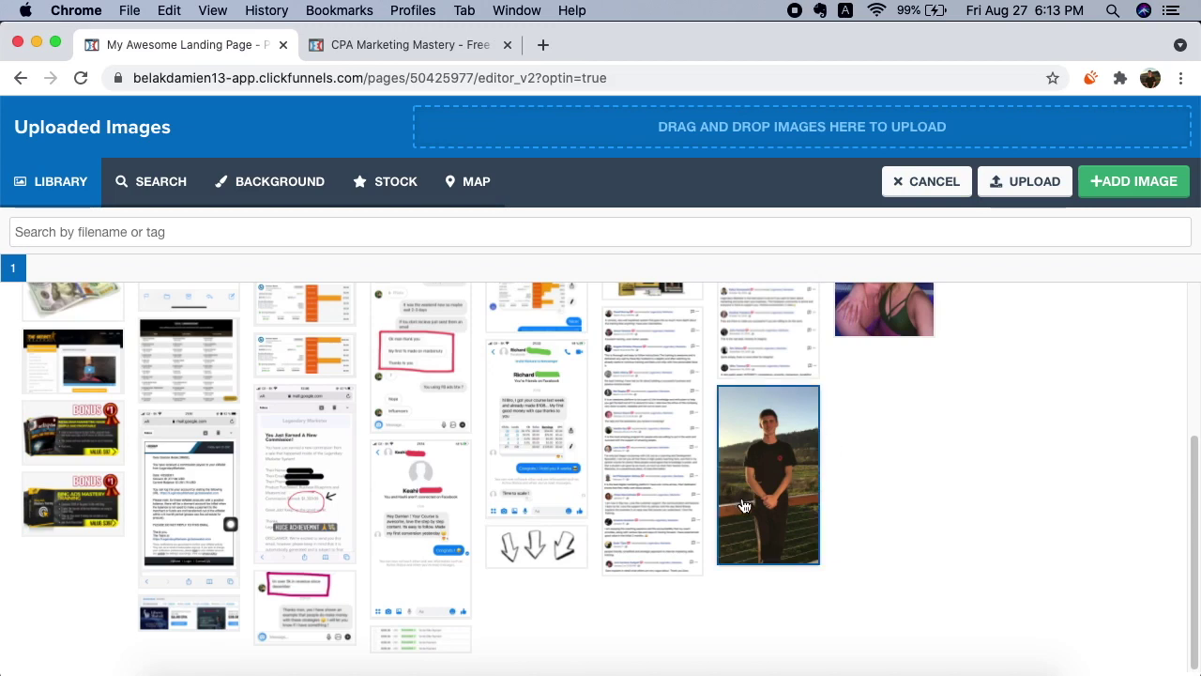
scroll(860, 451, up, 2)
scroll(857, 453, up, 3)
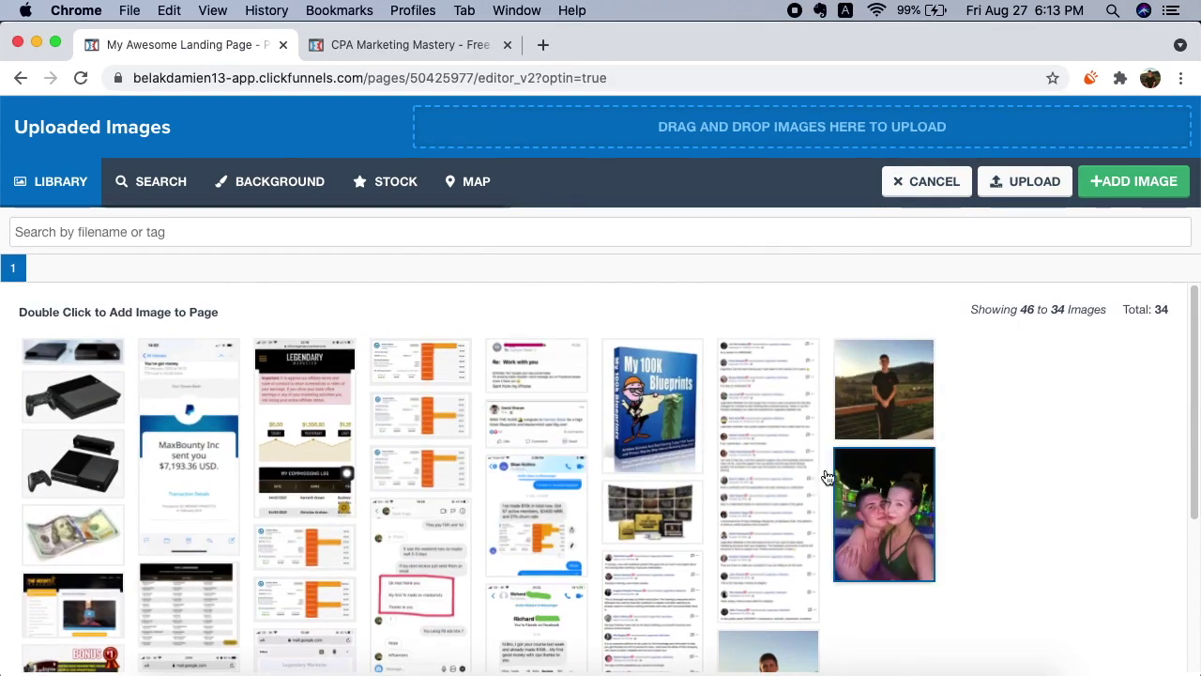
click(889, 399)
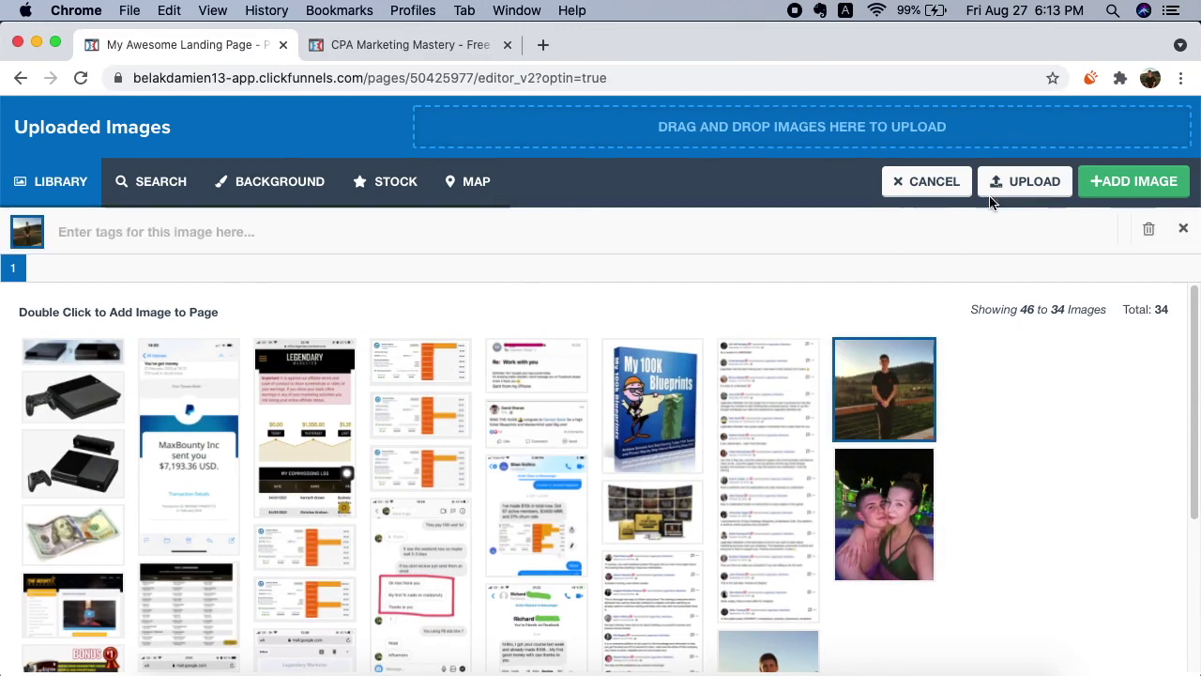
click(1126, 193)
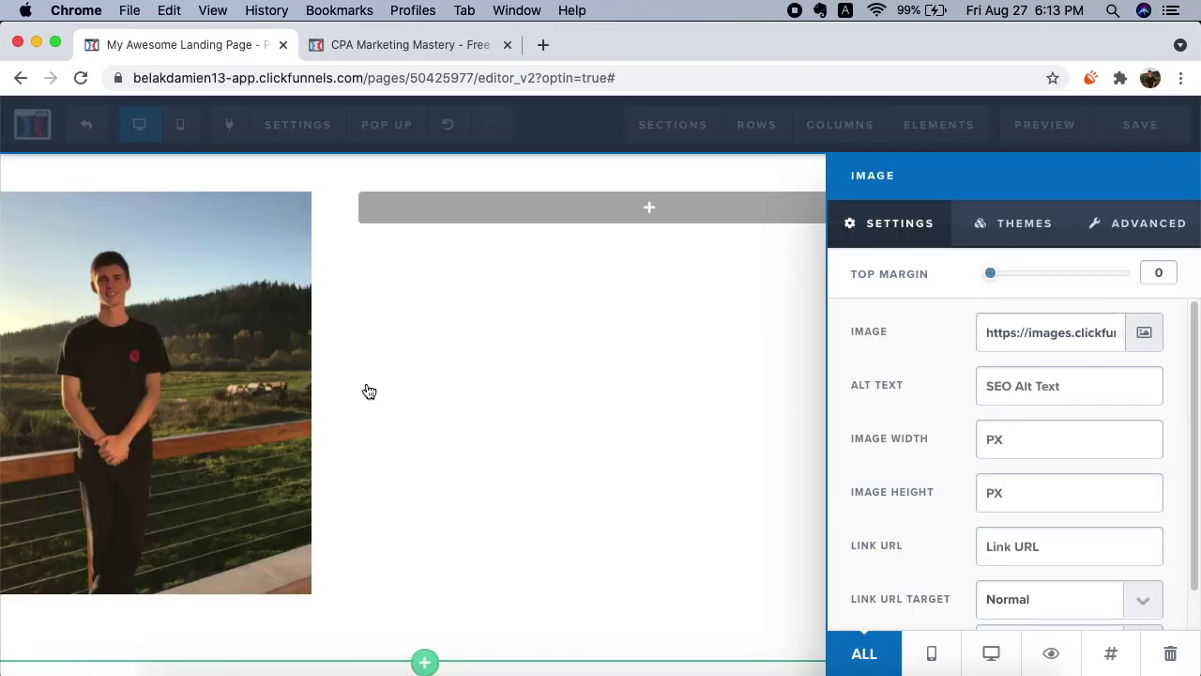
click(369, 391)
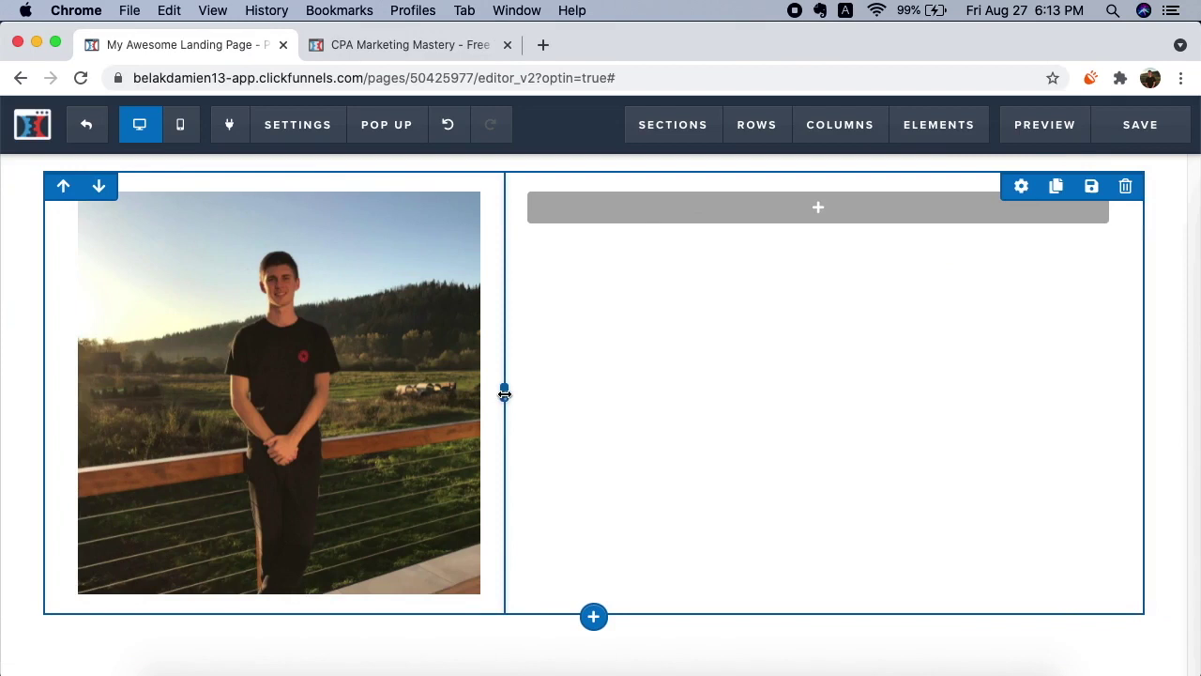
Step: Adjust the column split to widen the left photo column
mouse_move(526, 394)
mouse_down()
mouse_move(469, 394)
mouse_move(502, 395)
mouse_up()
drag(505, 391, 586, 328)
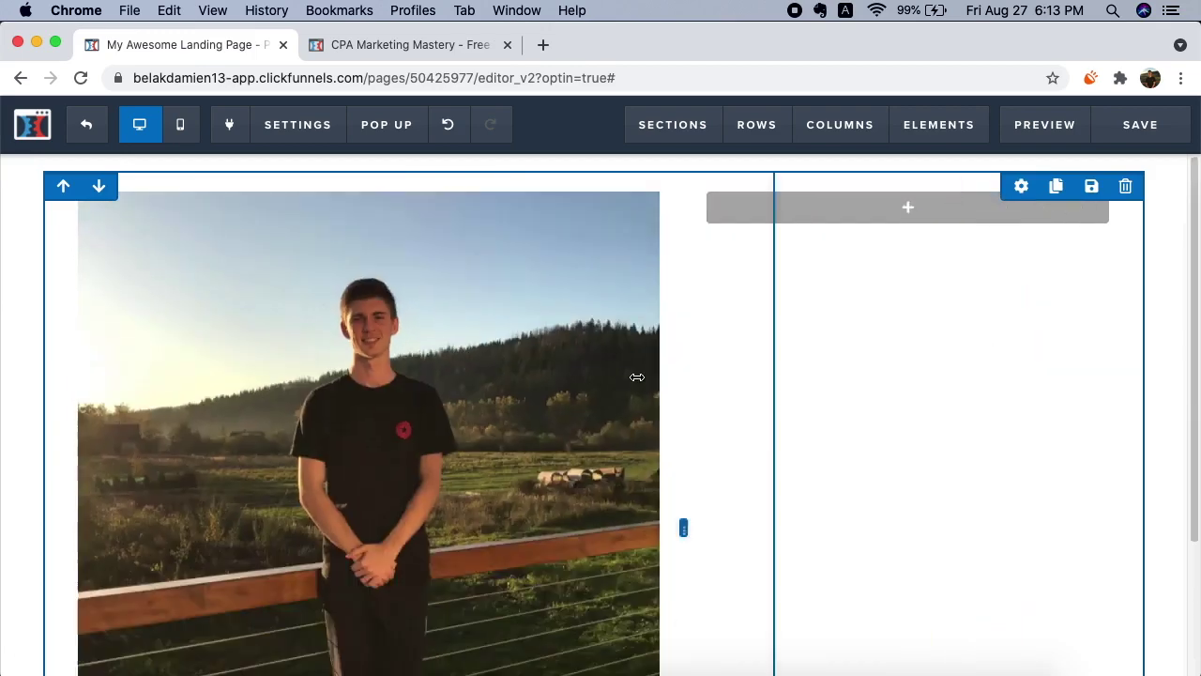
drag(587, 327, 538, 360)
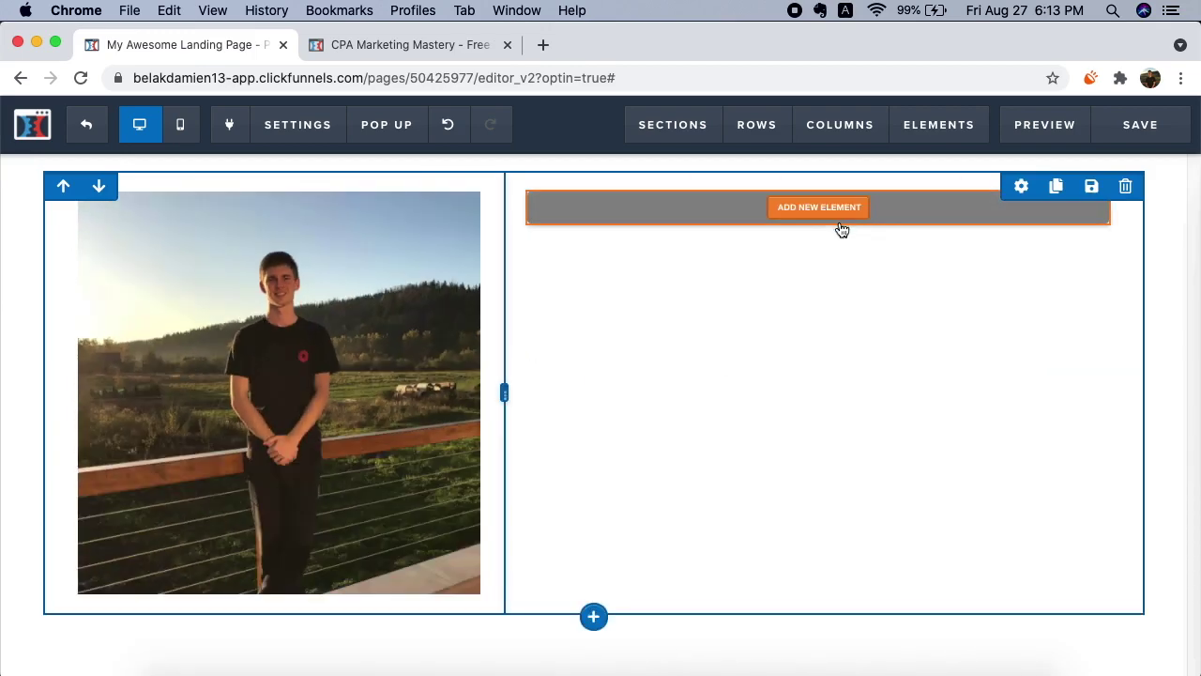
Step: Add a headline reading 'WORK FROM HOME' to the right column
click(821, 211)
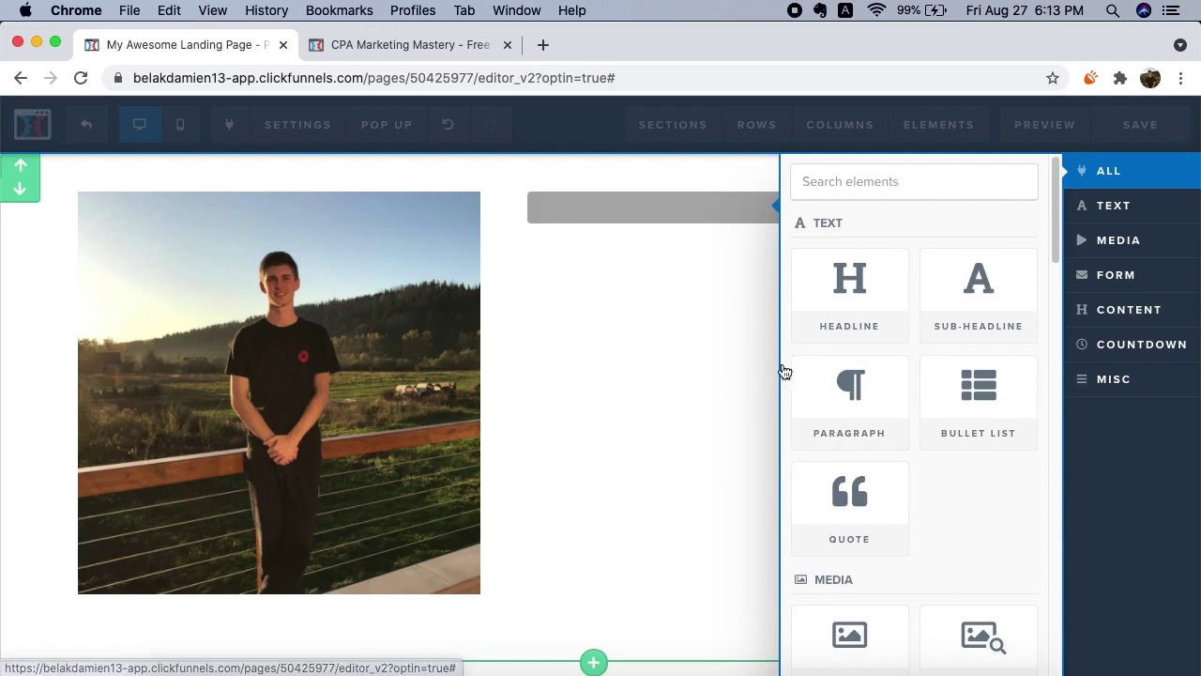
click(834, 293)
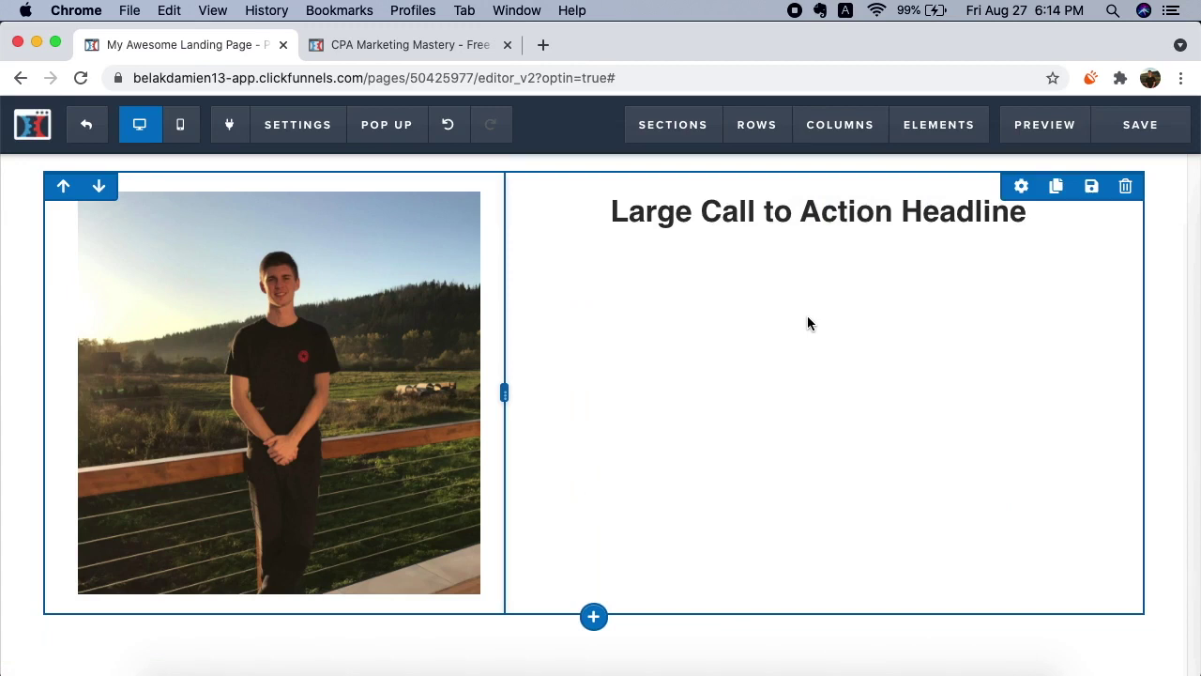
click(836, 209)
key(super+a)
text(WOR)
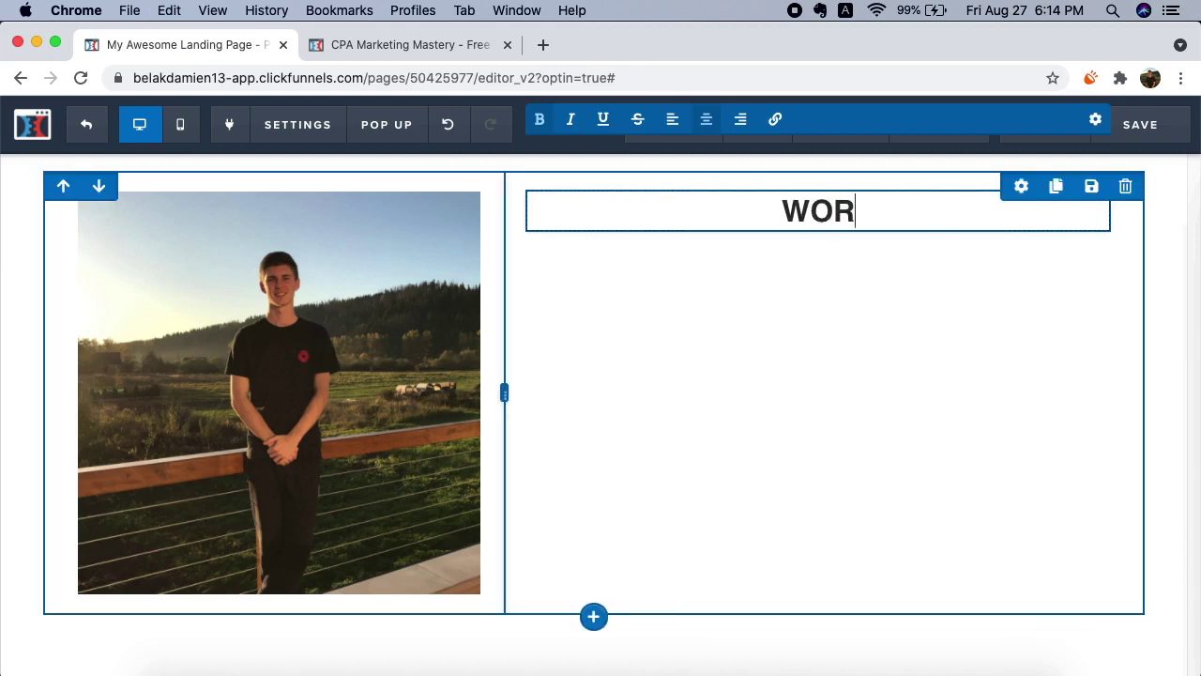
text(K FROM HGO)
key(BackSpace)
key(BackSpace)
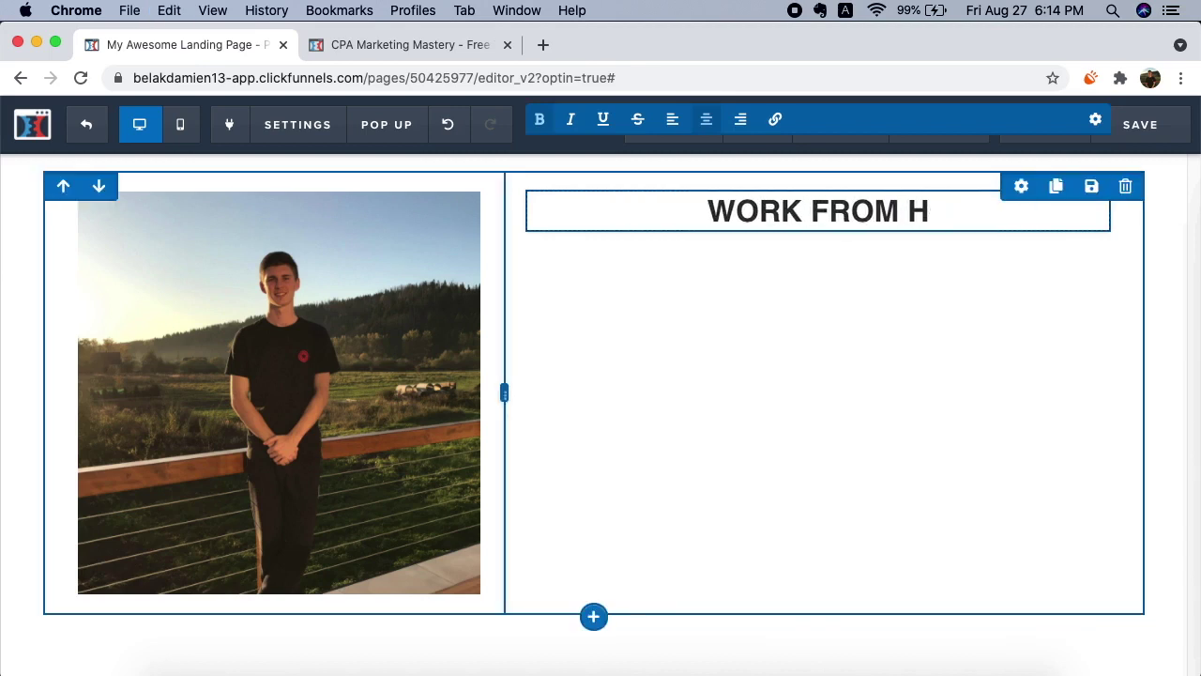
text(OME)
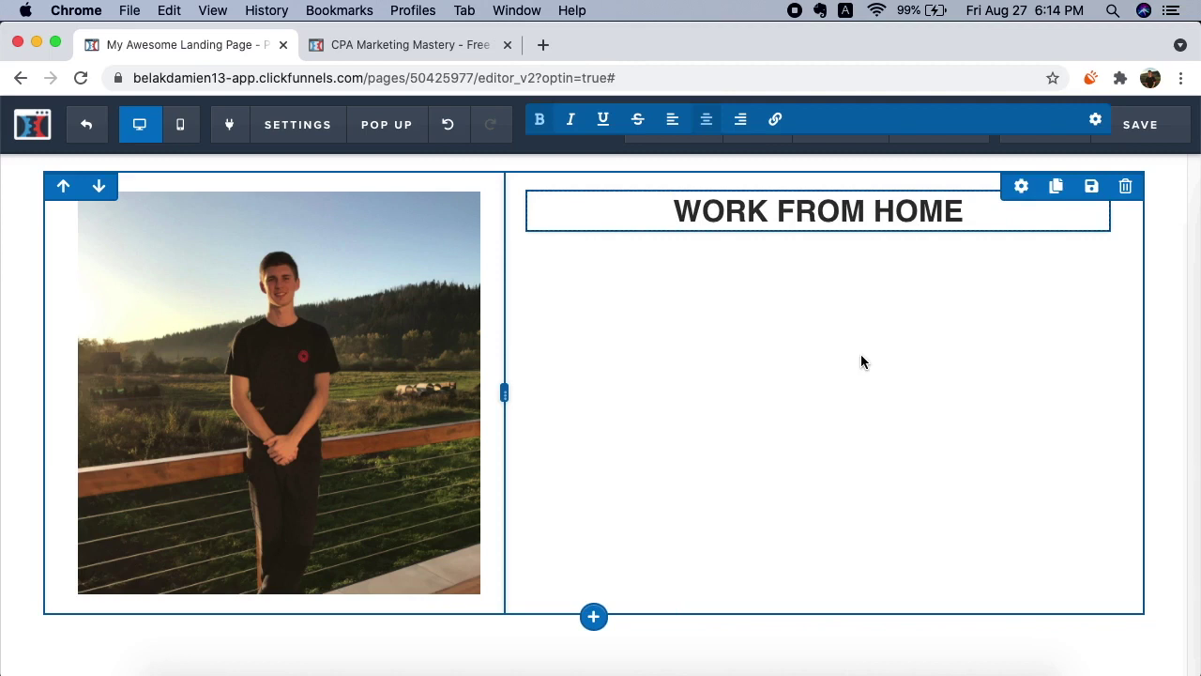
click(861, 357)
click(866, 211)
click(882, 307)
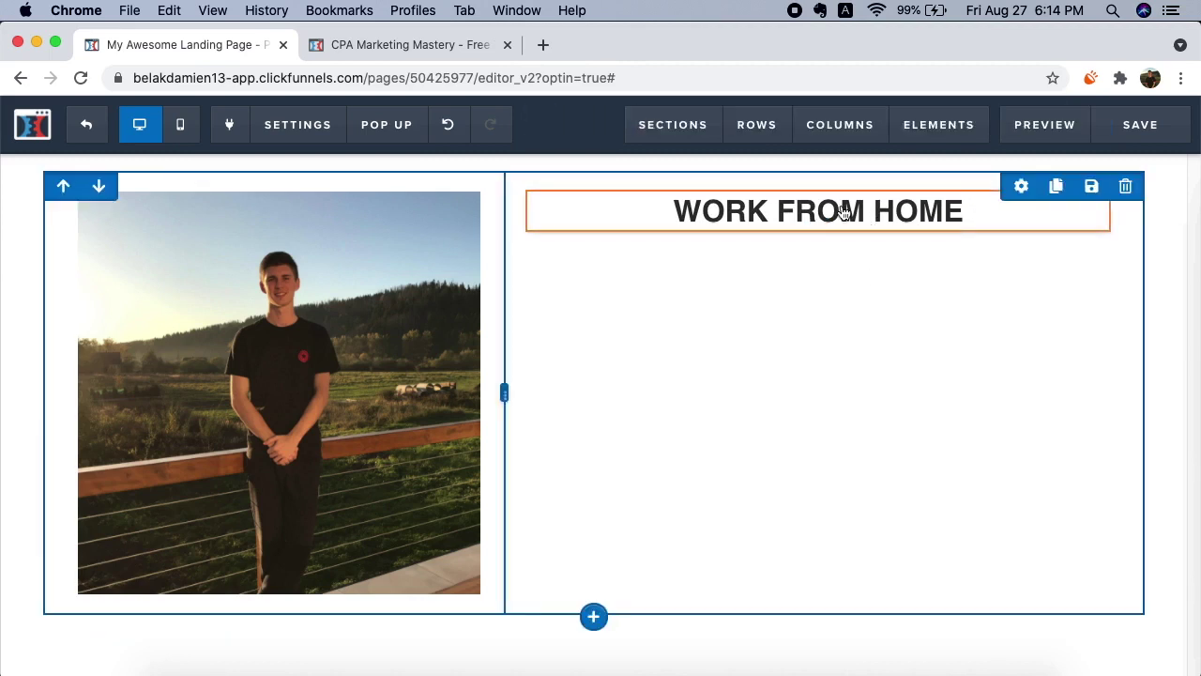
Step: Place a divider element beneath the WORK FROM HOME headline
click(818, 233)
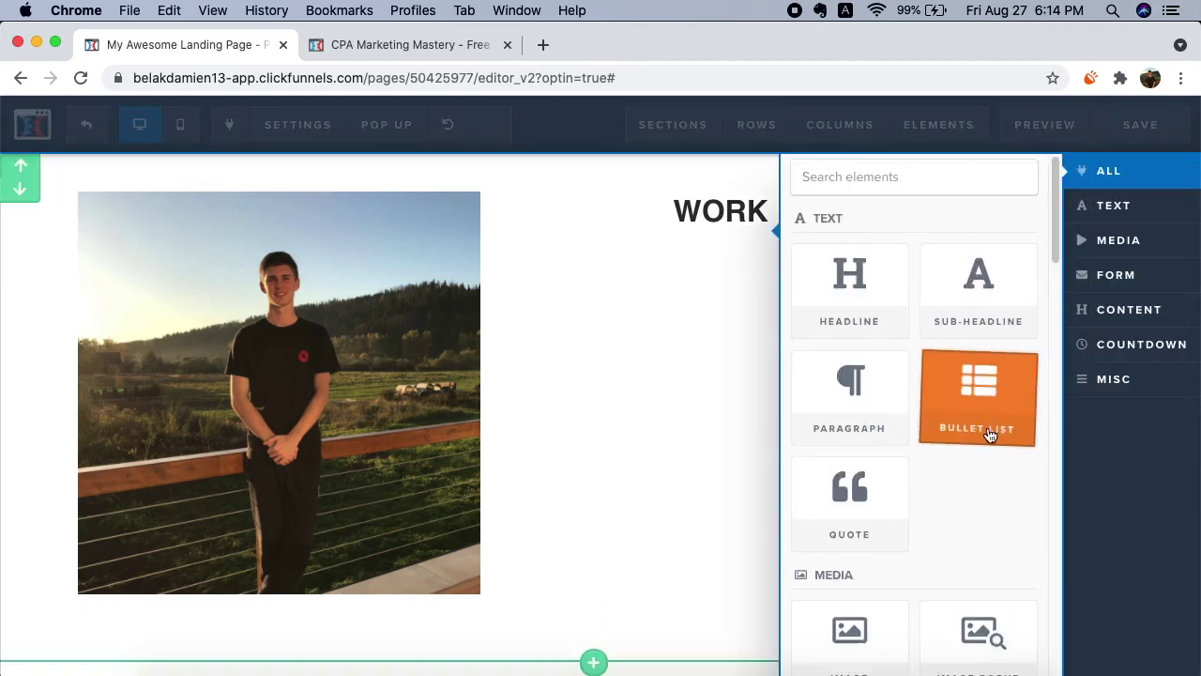
scroll(989, 430, down, 5)
scroll(845, 500, down, 4)
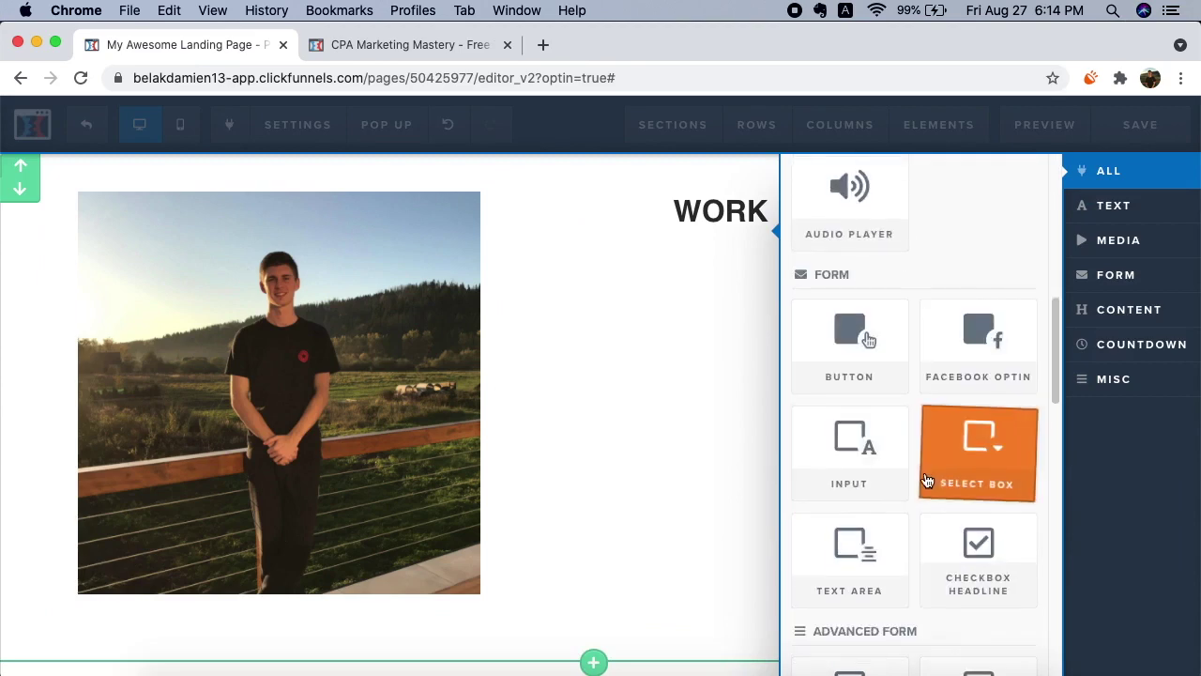
scroll(853, 499, down, 1)
scroll(863, 498, down, 4)
scroll(873, 498, down, 2)
scroll(873, 498, down, 5)
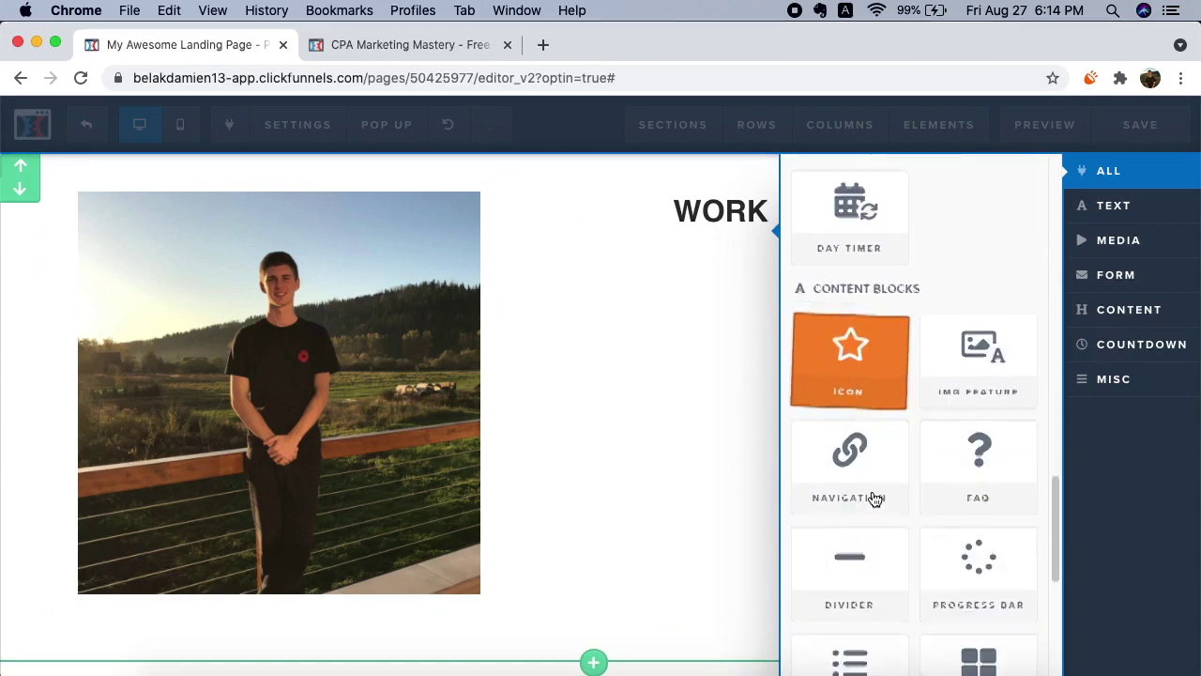
scroll(863, 516, down, 1)
drag(768, 446, 741, 278)
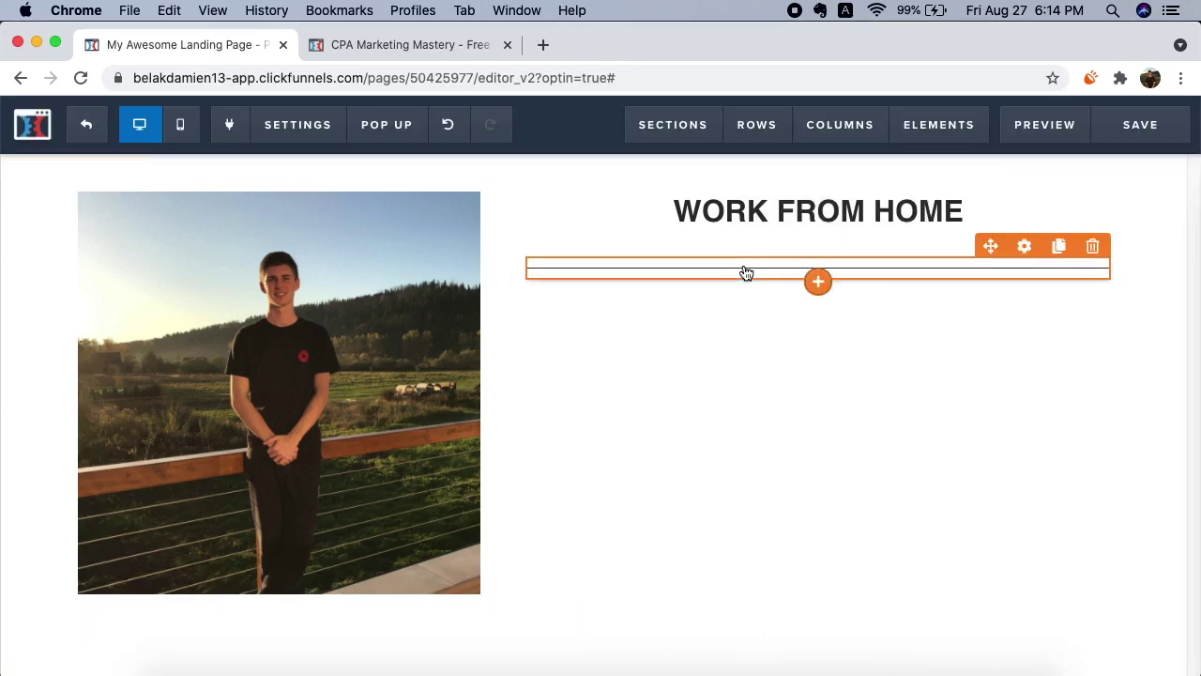
Step: Make the divider a full-width dashed line, 3px thick
click(744, 273)
click(1106, 240)
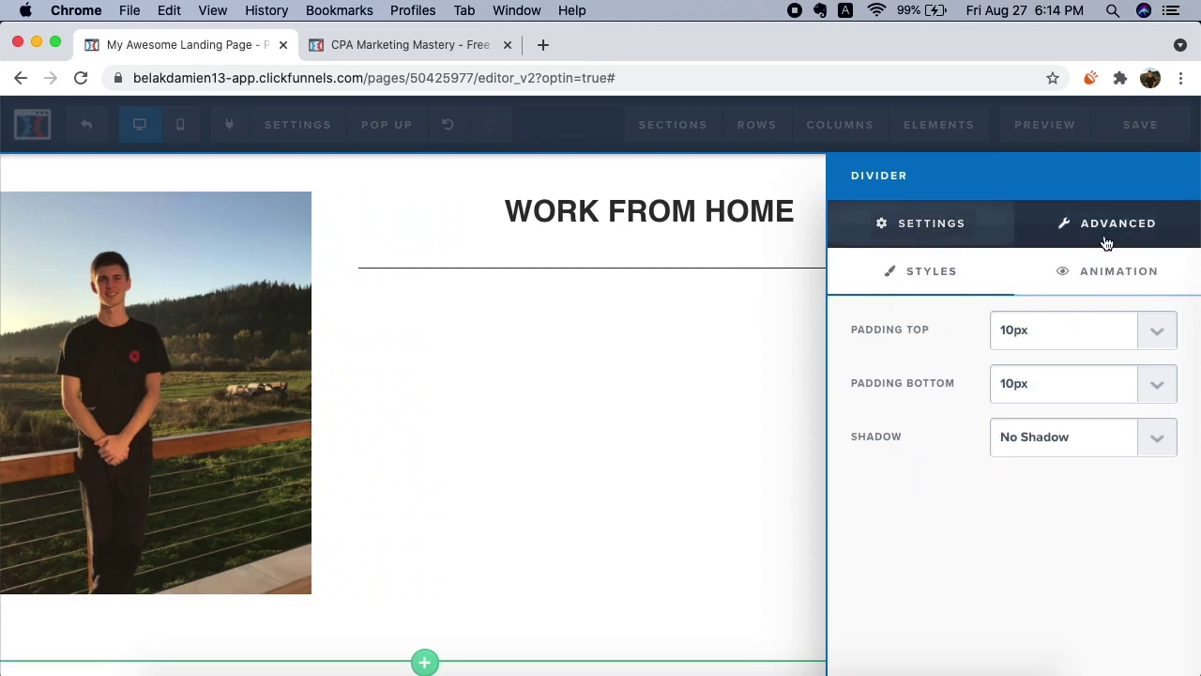
click(927, 235)
click(1070, 336)
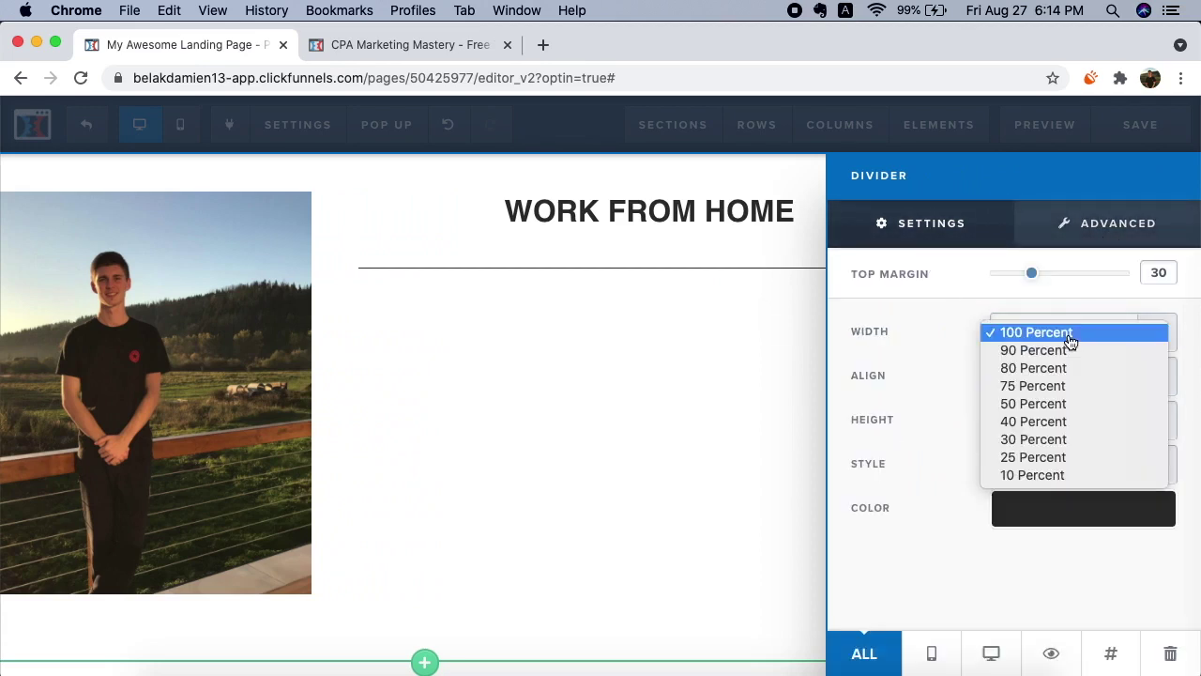
click(1070, 335)
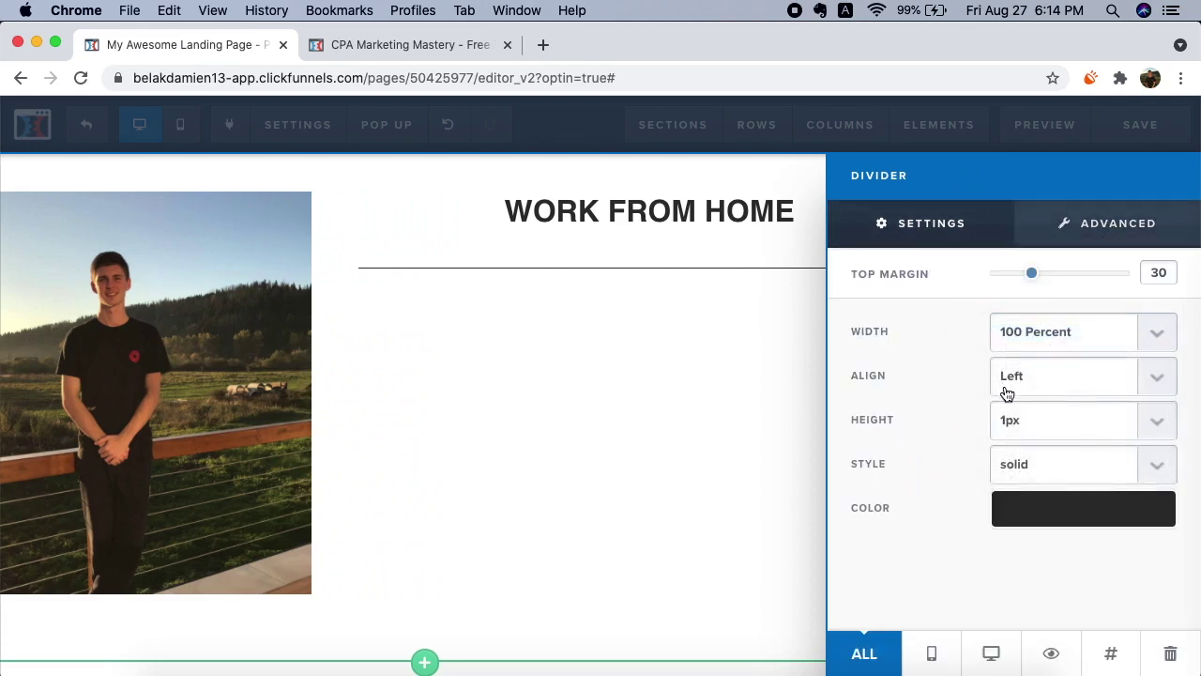
click(1039, 425)
key(Escape)
click(1032, 466)
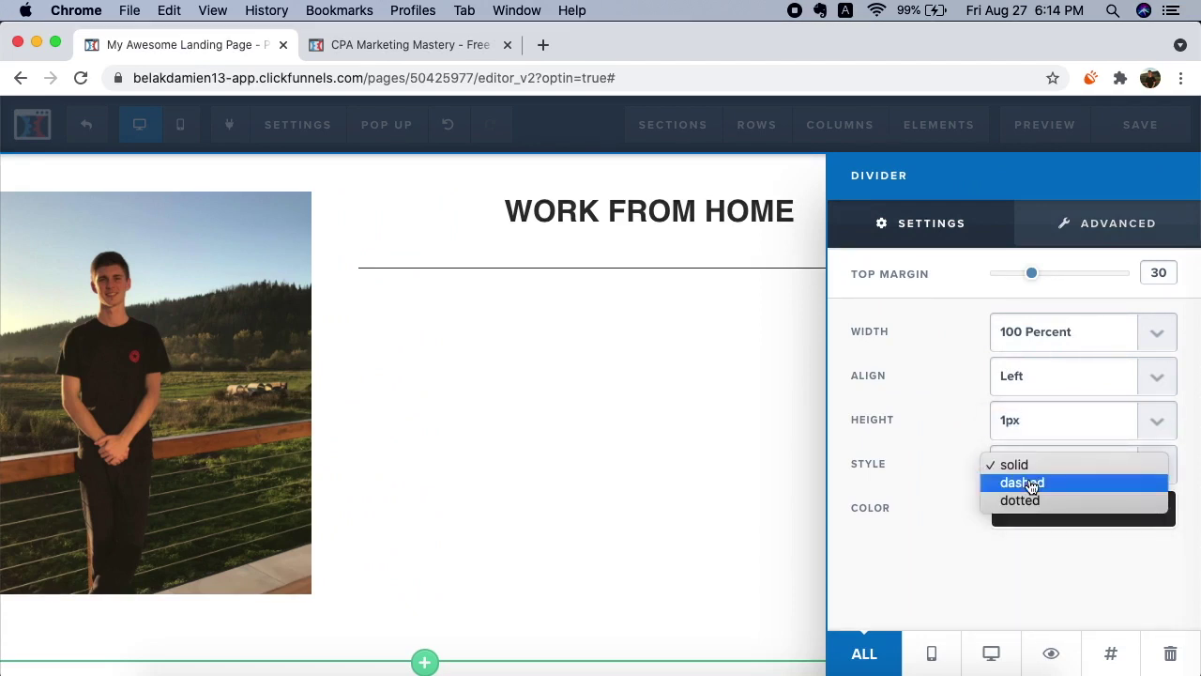
click(1036, 482)
click(1077, 440)
click(1041, 456)
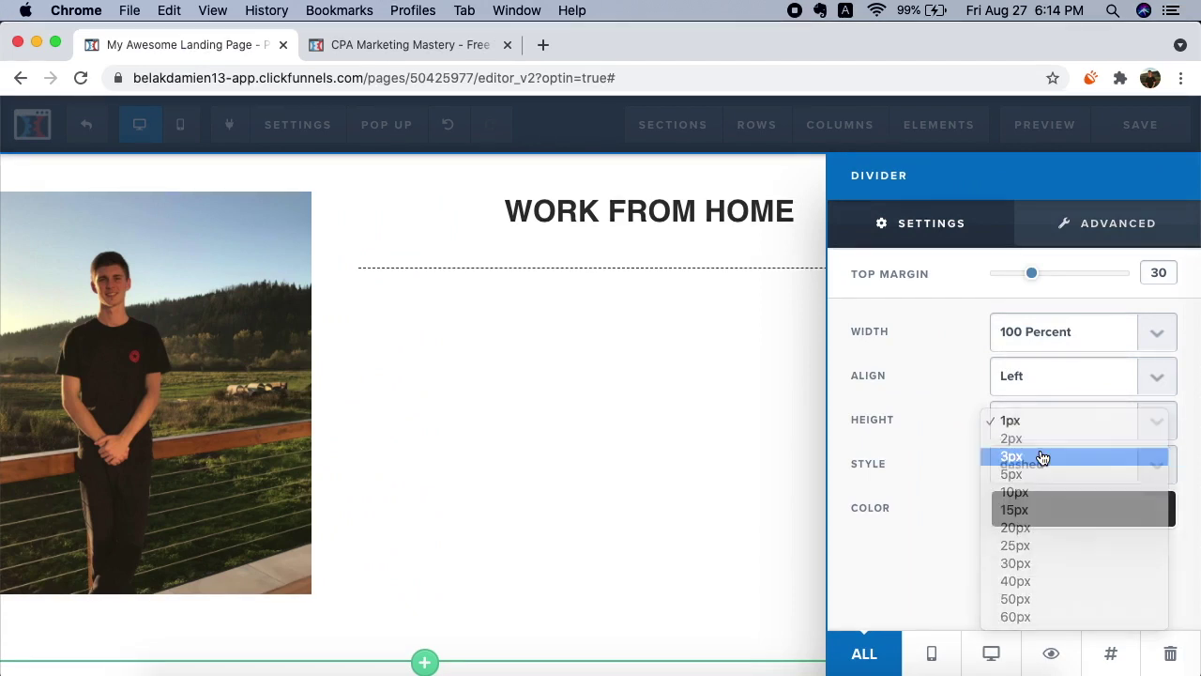
Step: Color the divider dark grey (#474747) and reduce its top margin to 10
click(1052, 514)
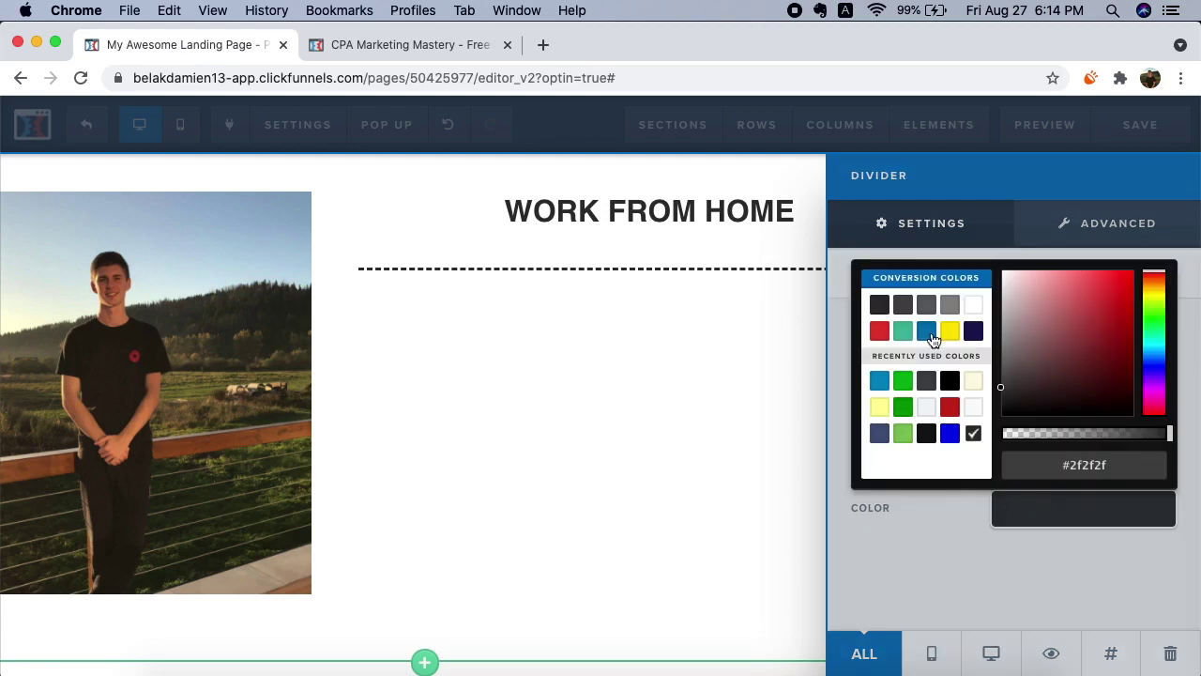
click(903, 306)
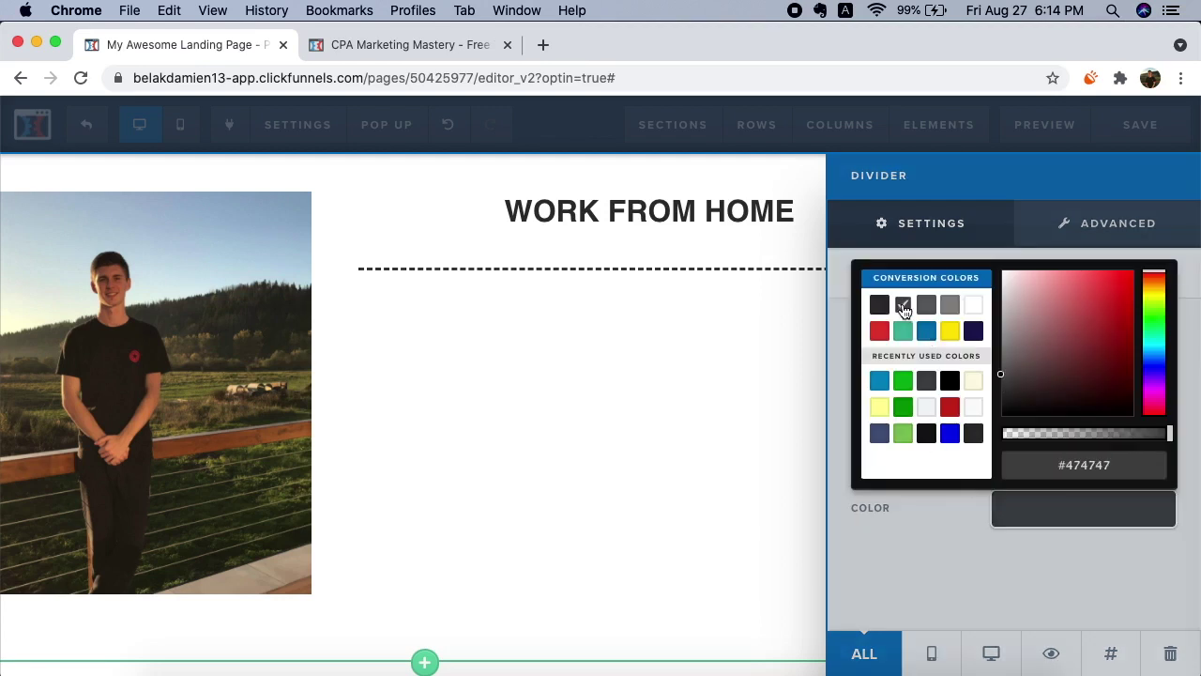
click(558, 398)
click(1024, 246)
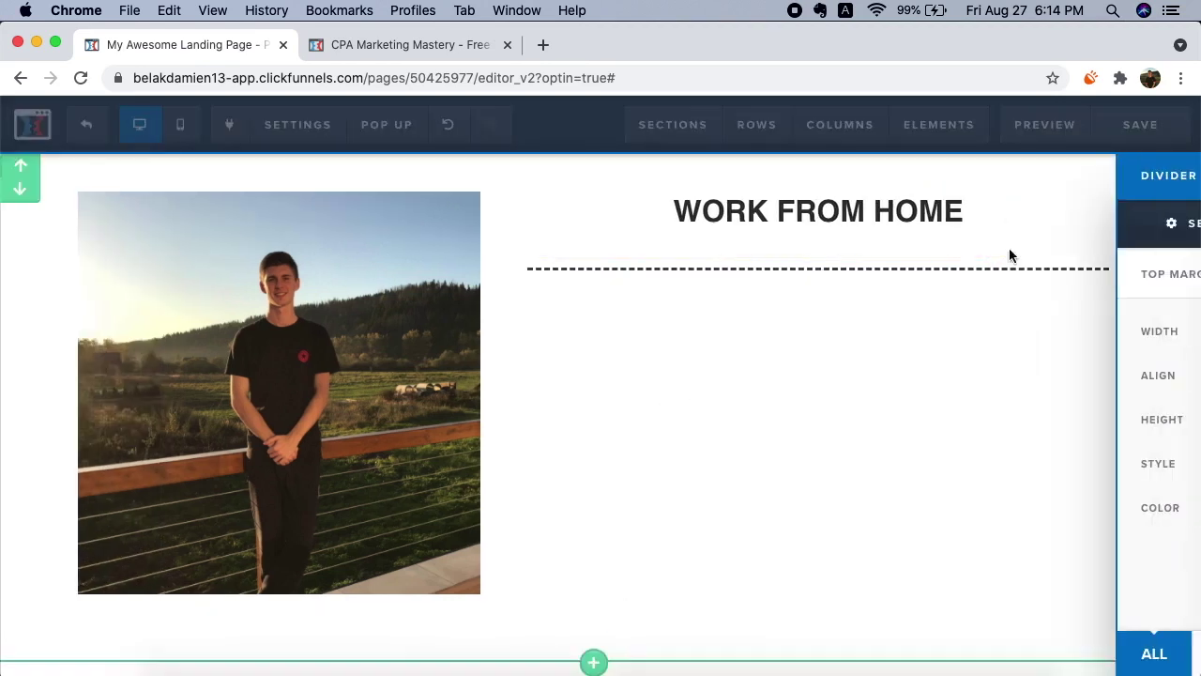
drag(1033, 275, 1012, 279)
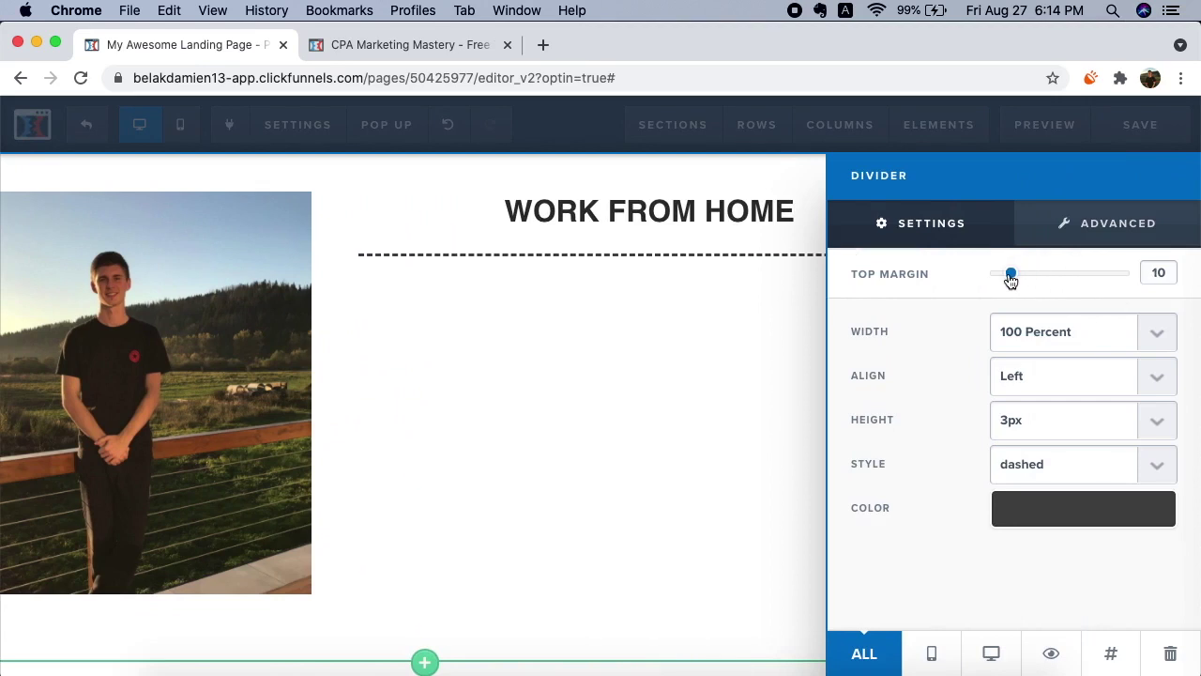
Step: Enlarge the WORK FROM HOME headline to font size 40 and switch it to Lato
click(513, 257)
click(836, 214)
key(super+a)
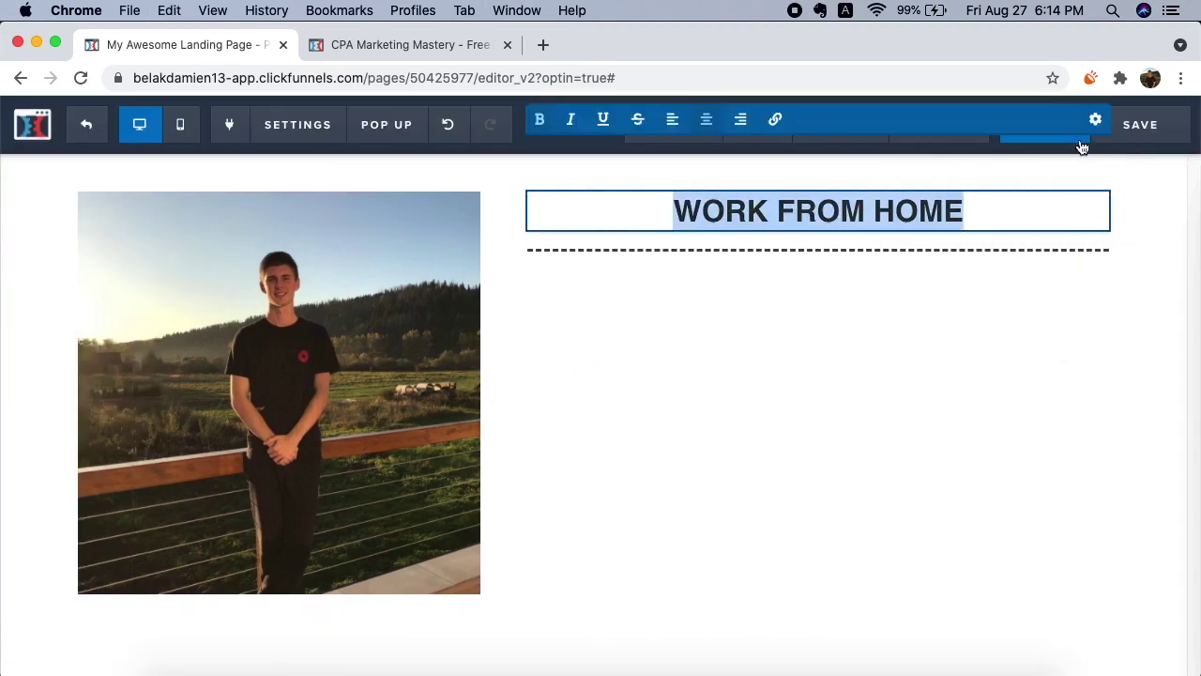
click(1094, 120)
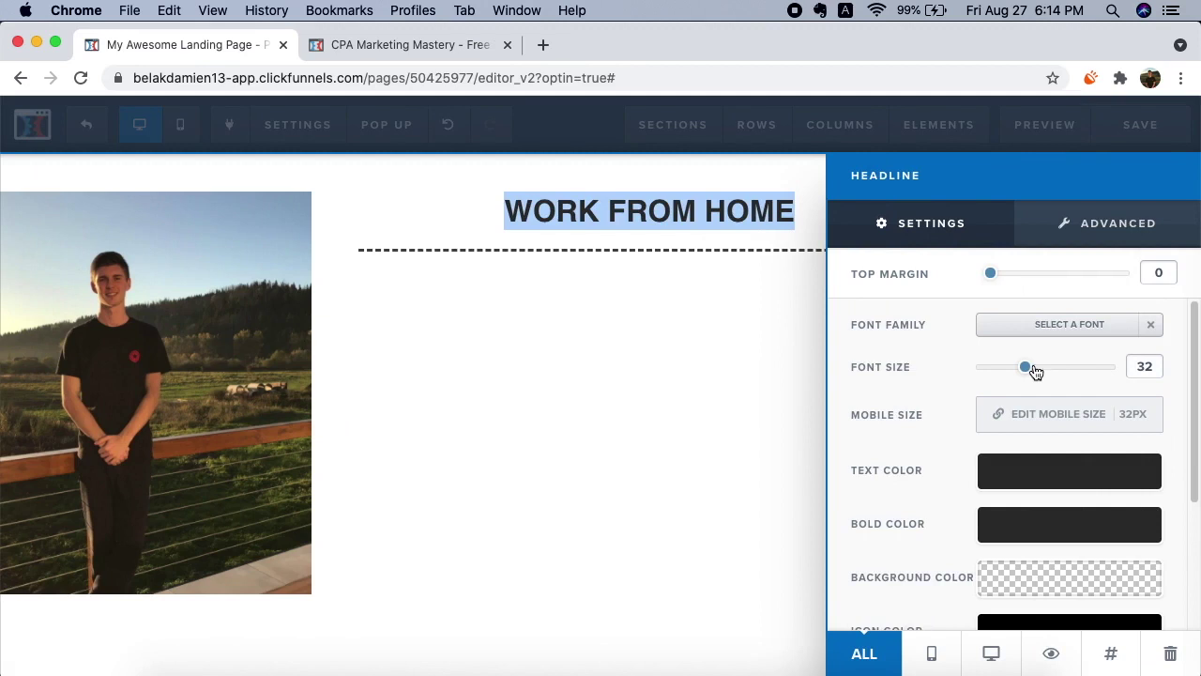
drag(1021, 371, 1038, 371)
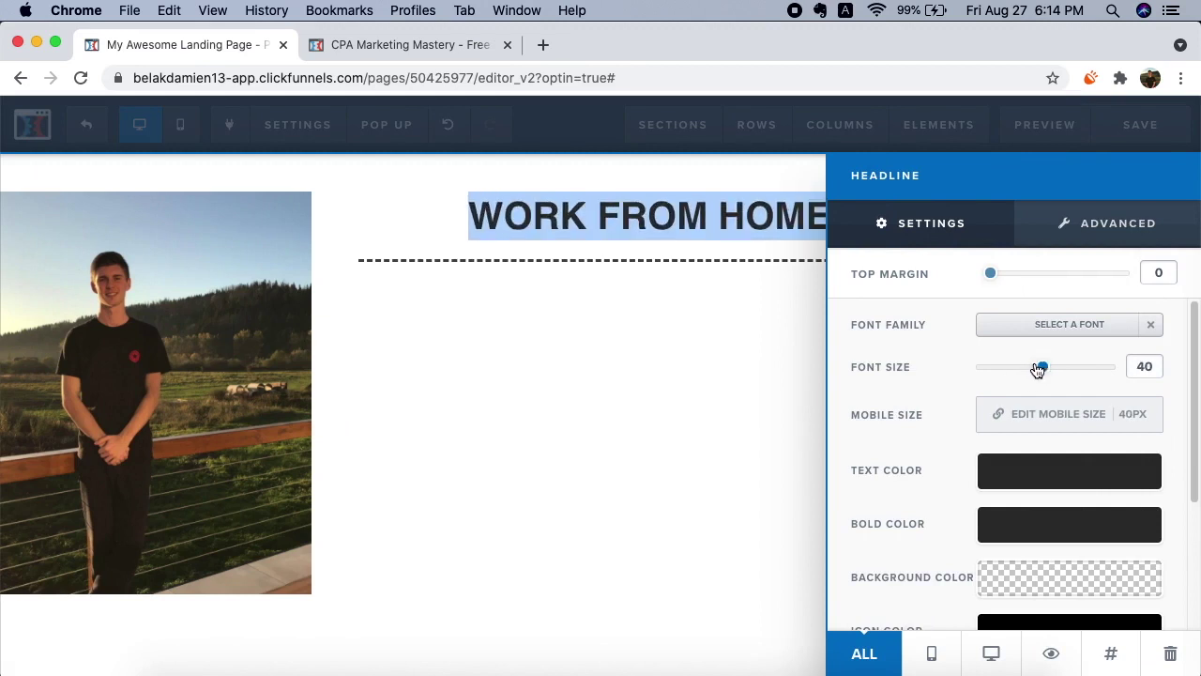
click(1092, 324)
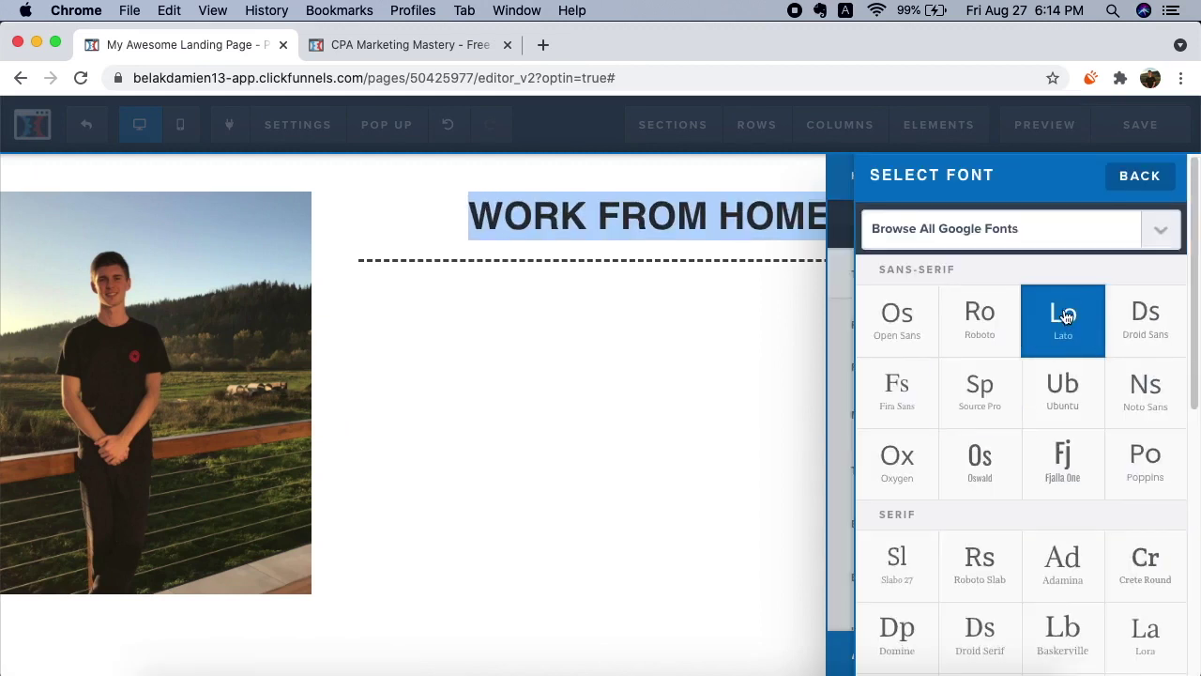
click(629, 356)
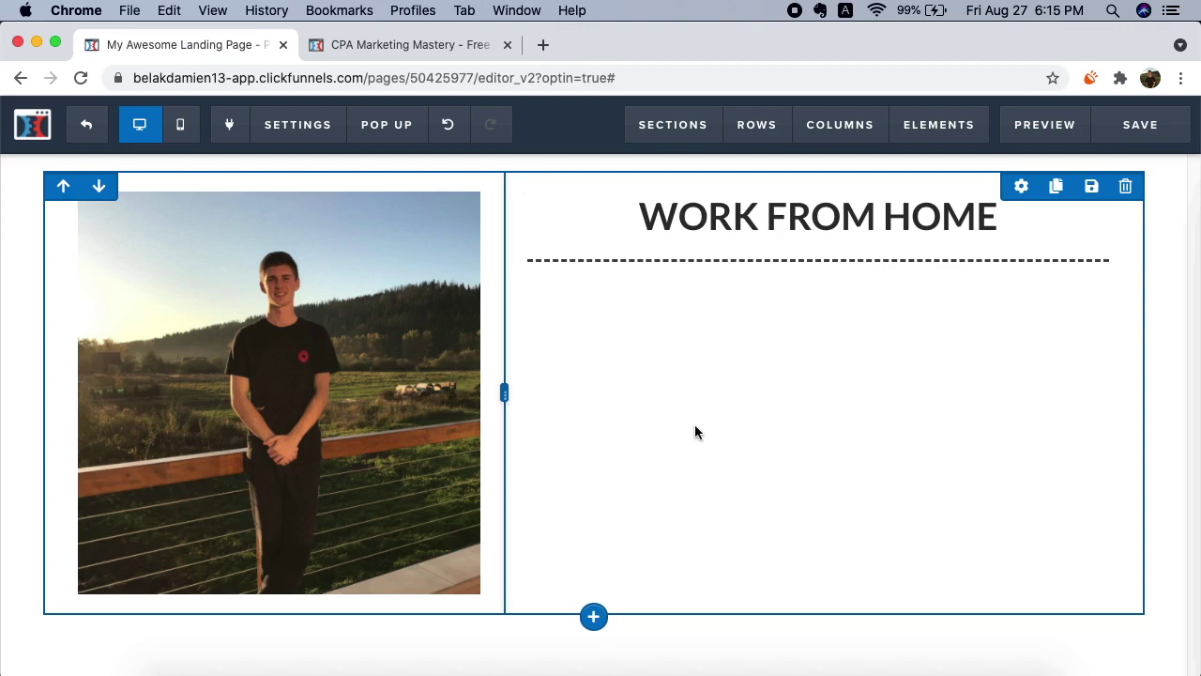
mouse_move(817, 266)
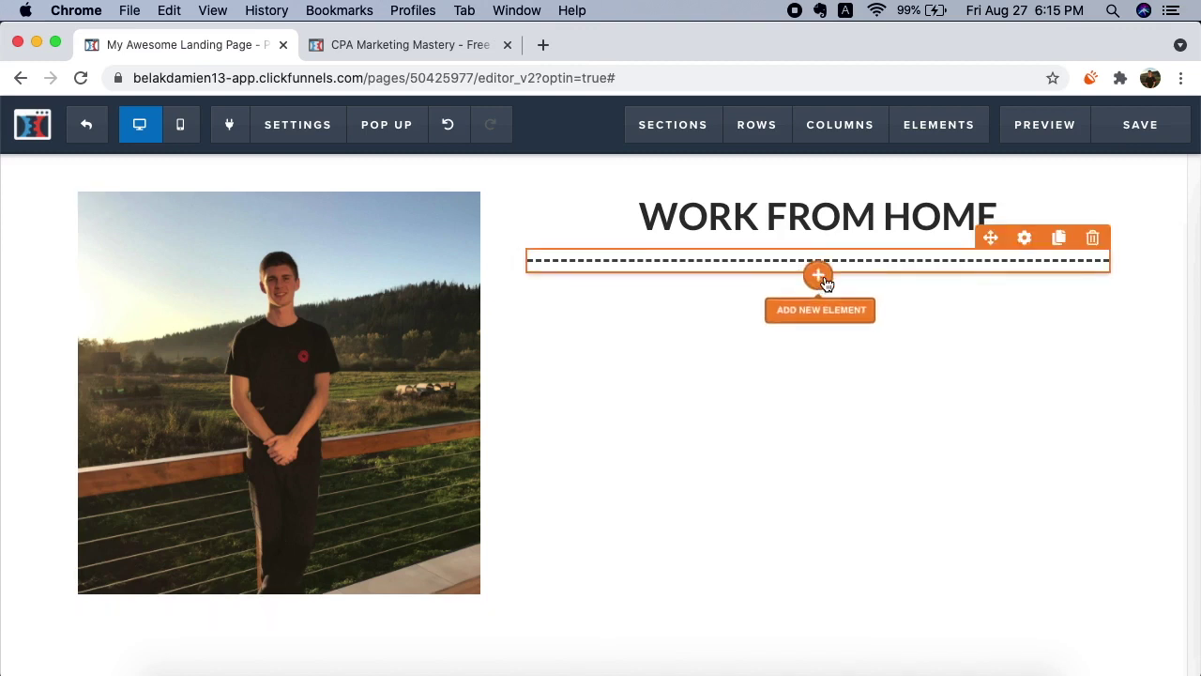
Step: Add a Sub-Headline element beneath the dashed divider
click(820, 278)
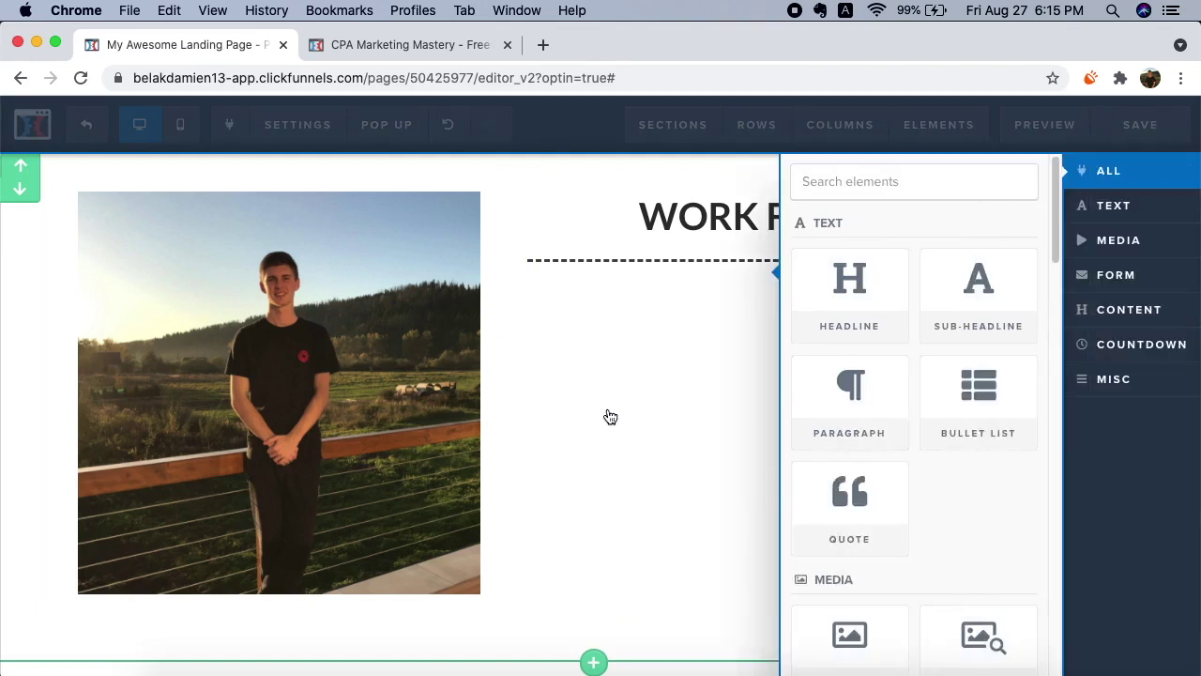
click(740, 287)
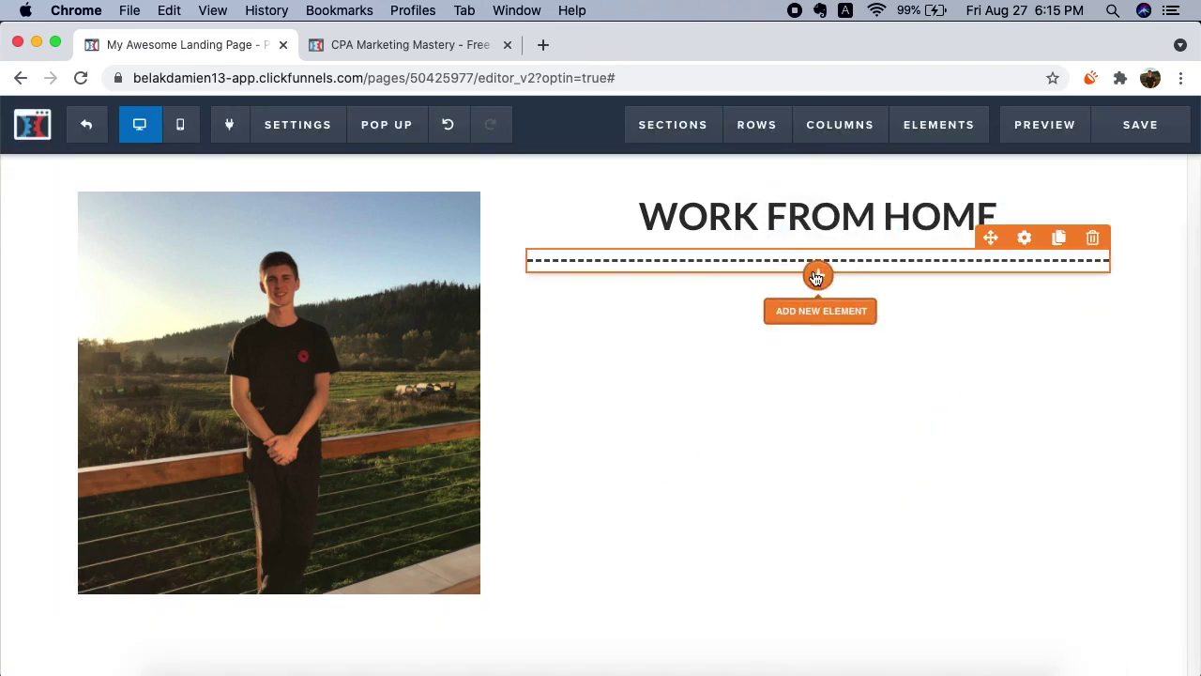
click(816, 277)
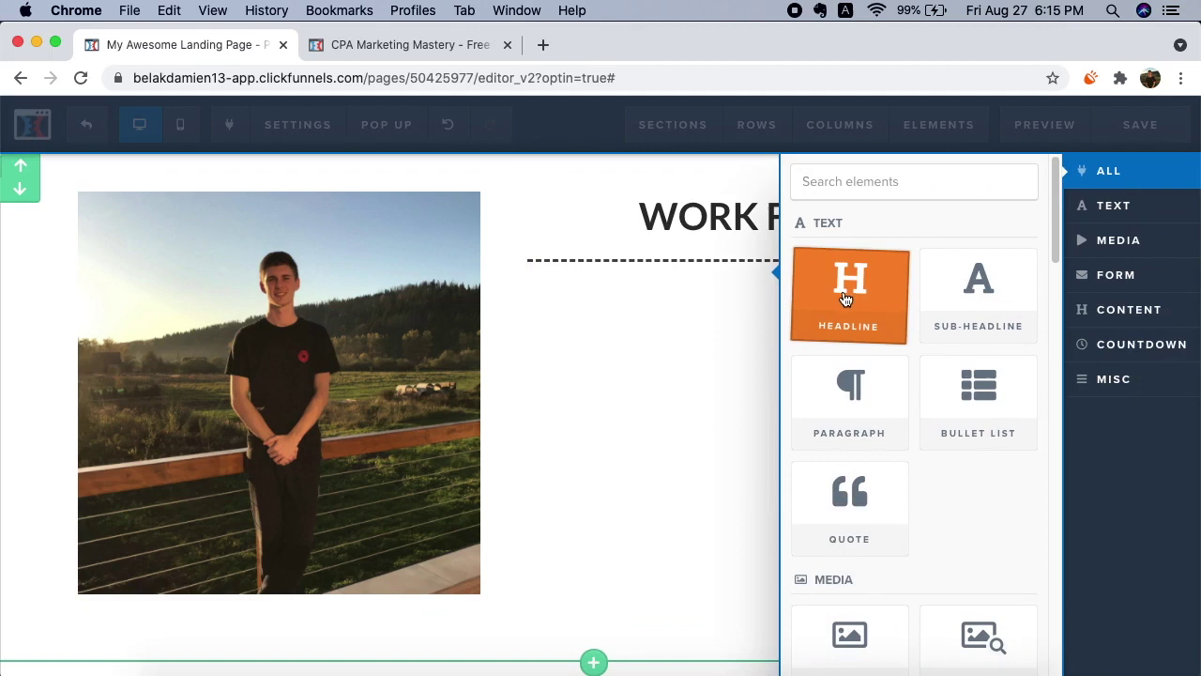
click(684, 328)
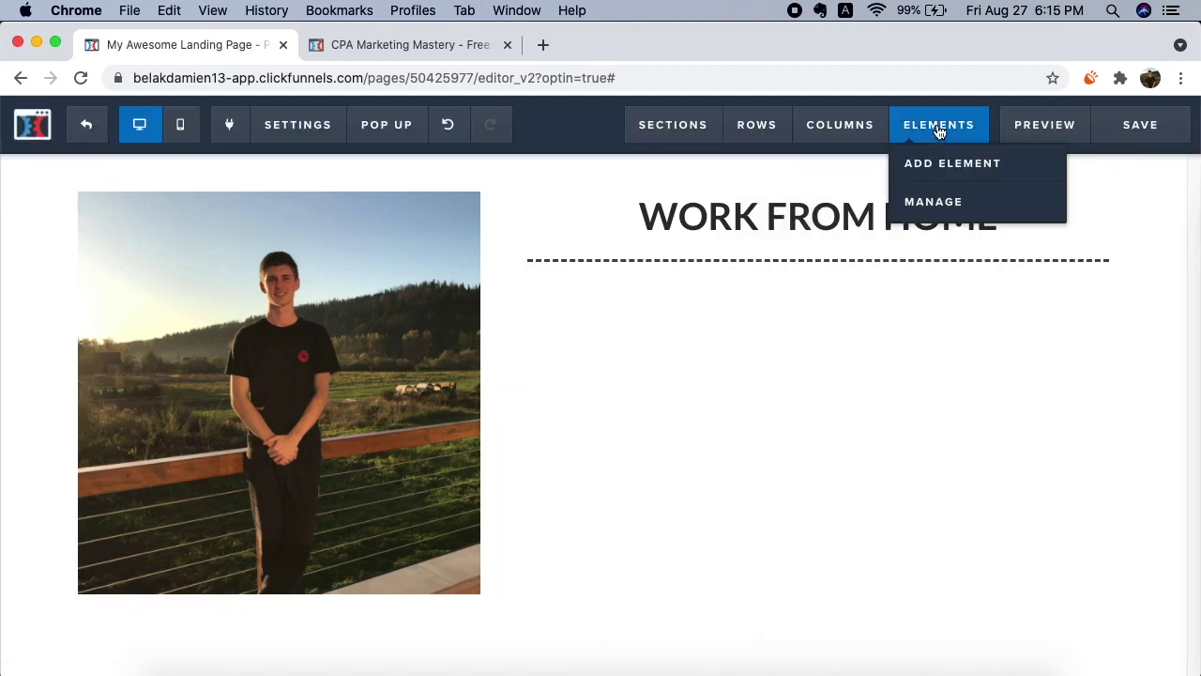
click(941, 172)
click(765, 319)
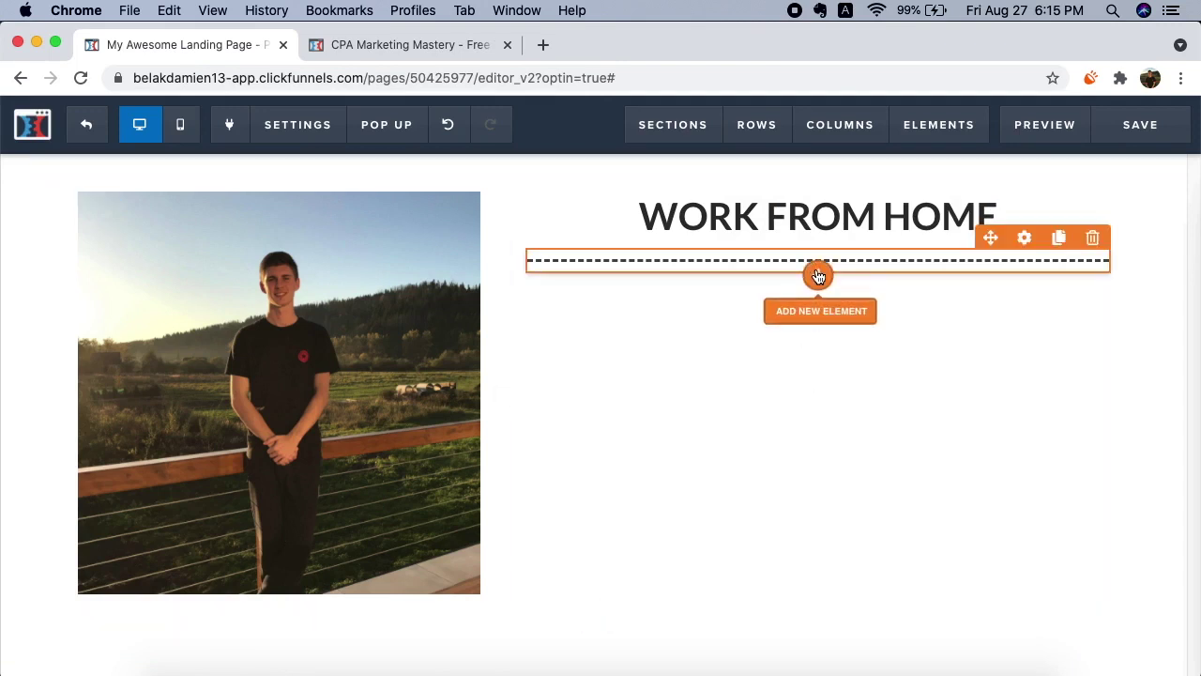
click(818, 277)
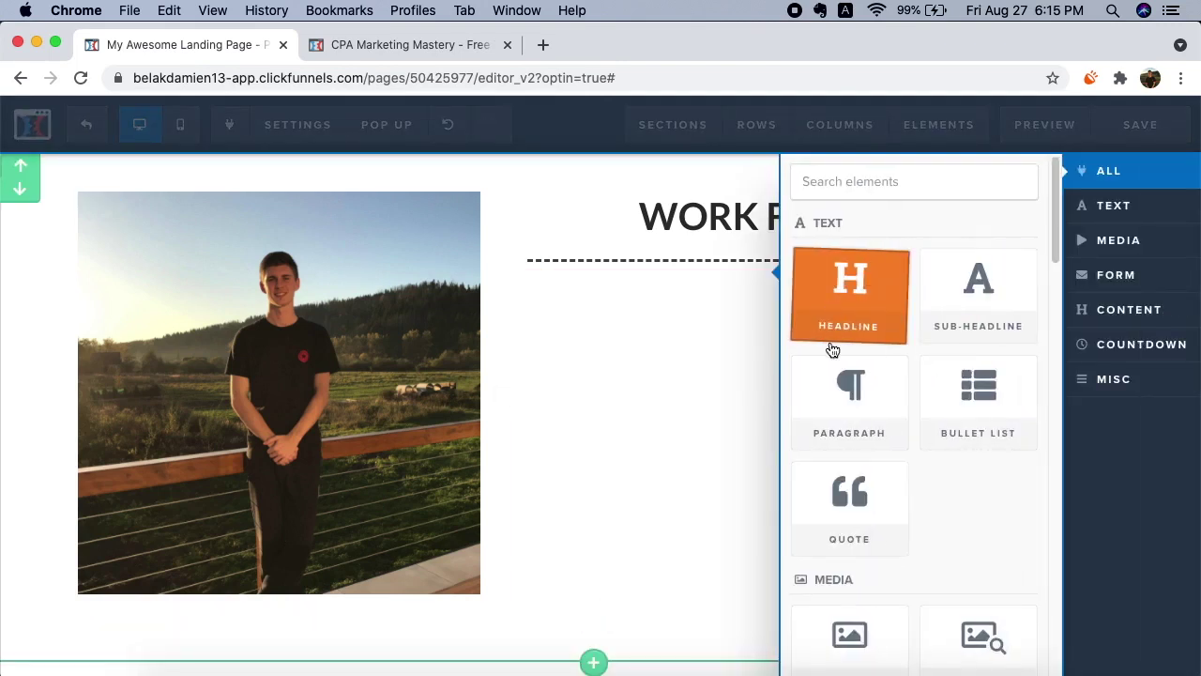
click(955, 309)
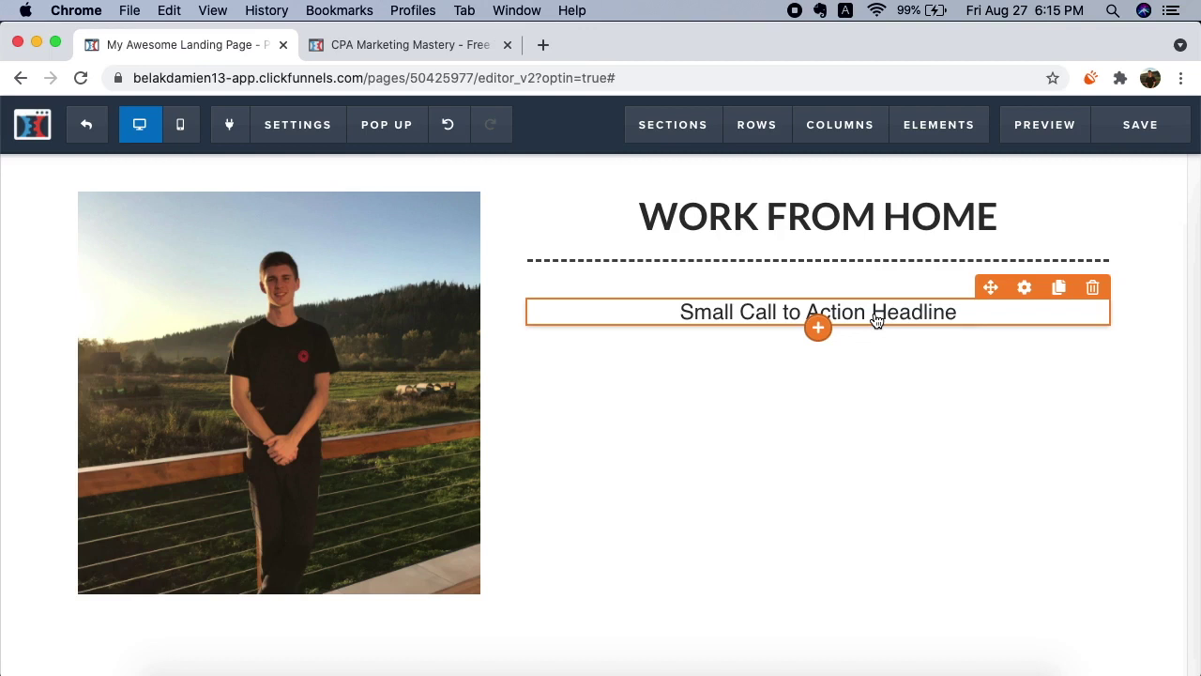
Step: Change the sub-headline text to 'How To Start A Profitable Online Business Starting Today'
double_click(899, 315)
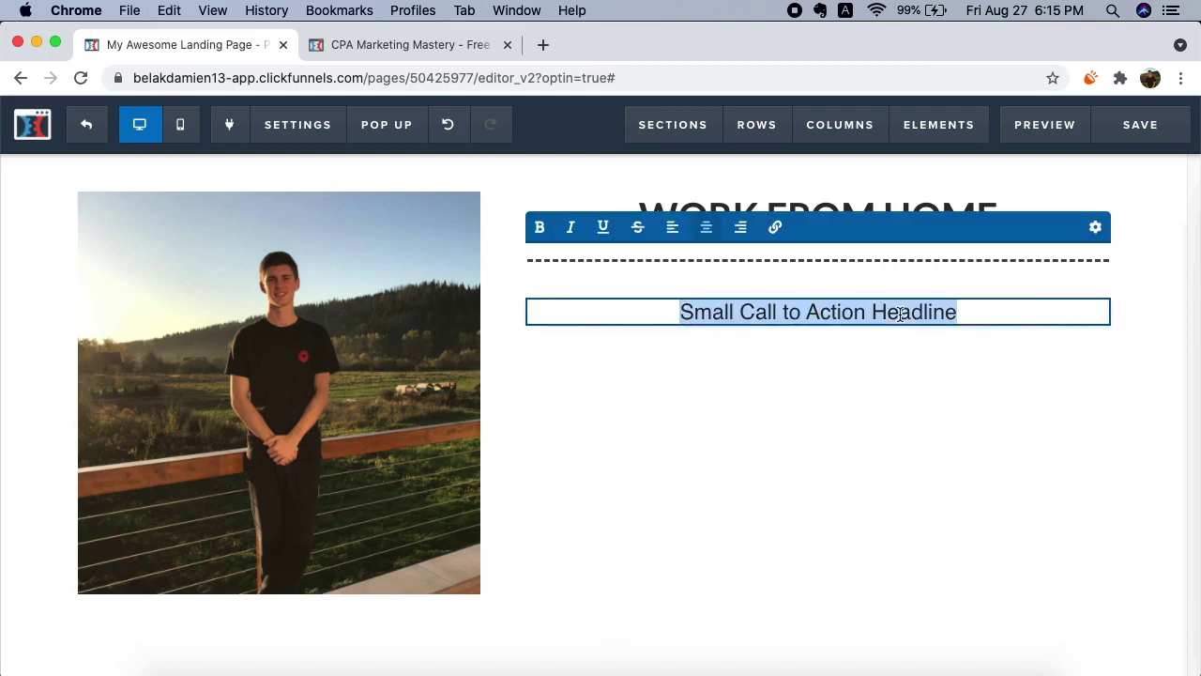
mouse_move(794, 452)
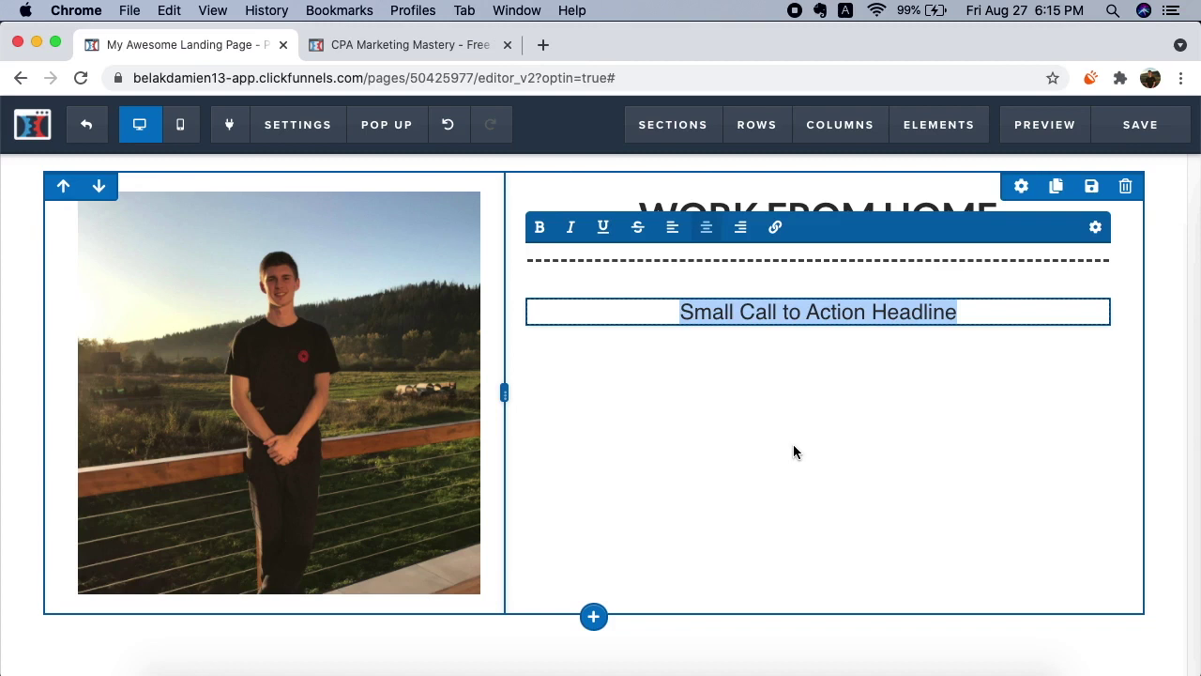
text(HO)
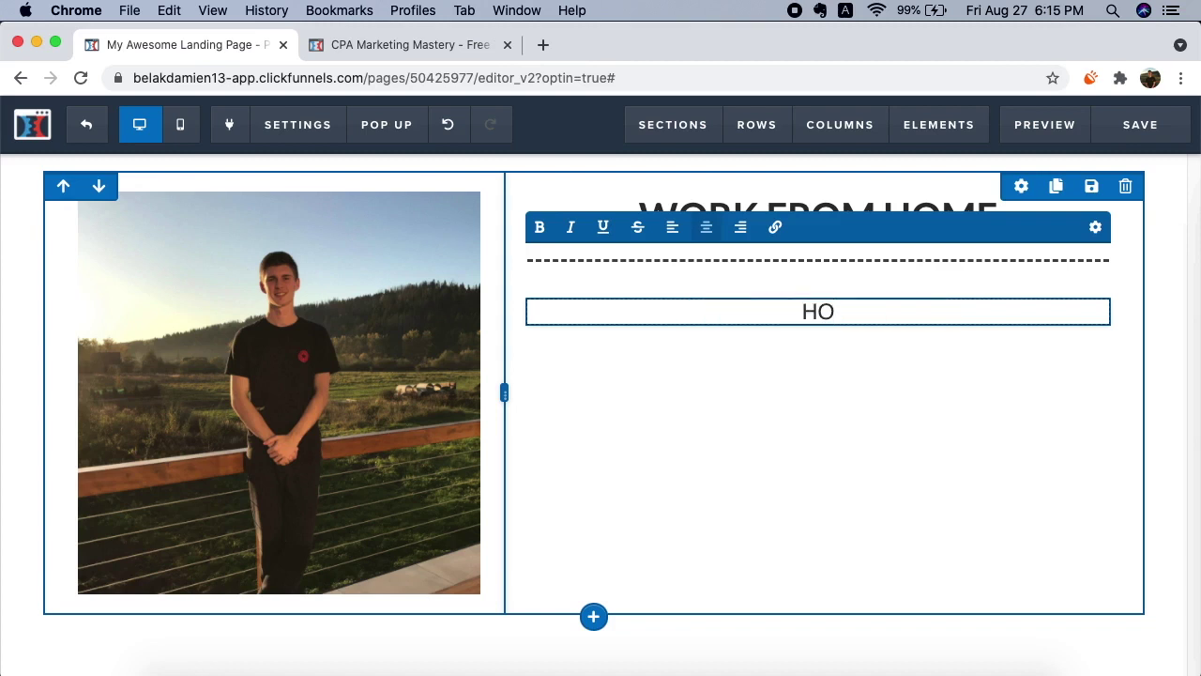
key(BackSpace)
text(ow To S)
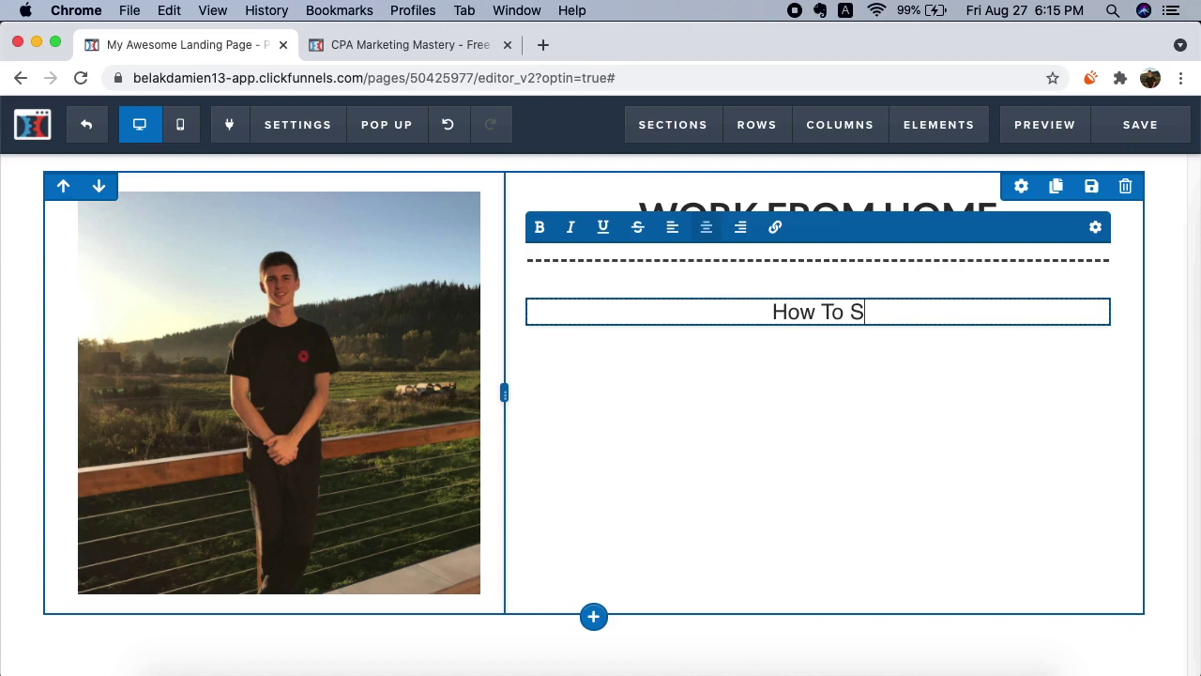
text(tart A Prof)
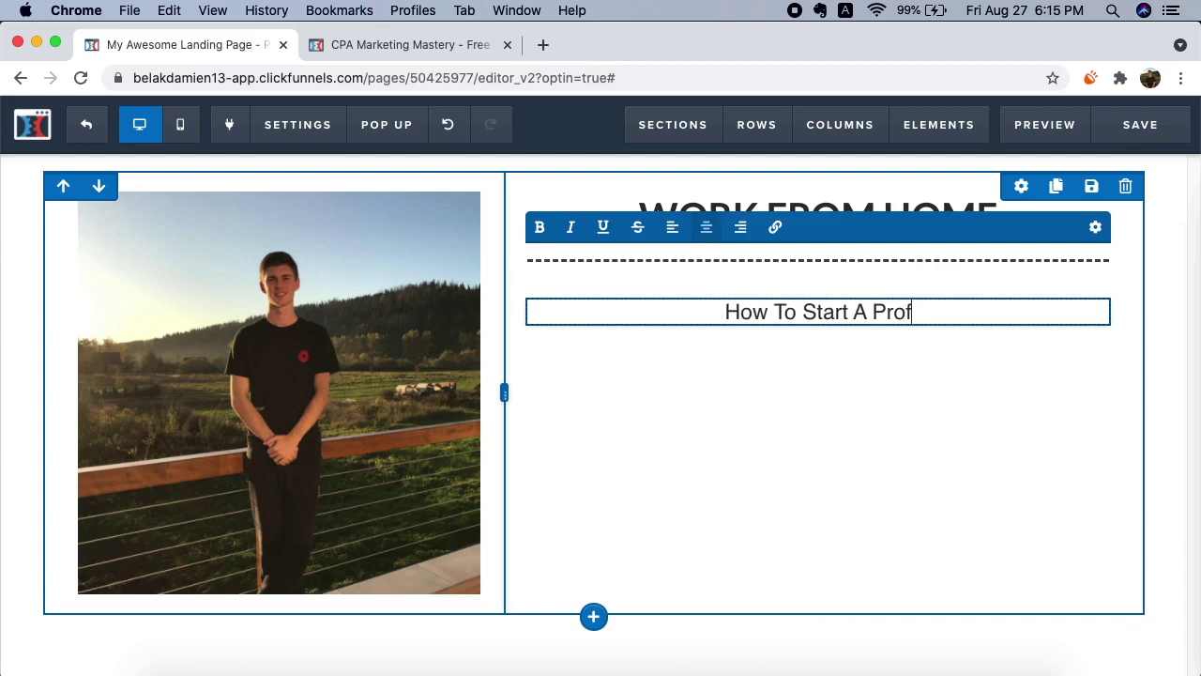
text(itable )
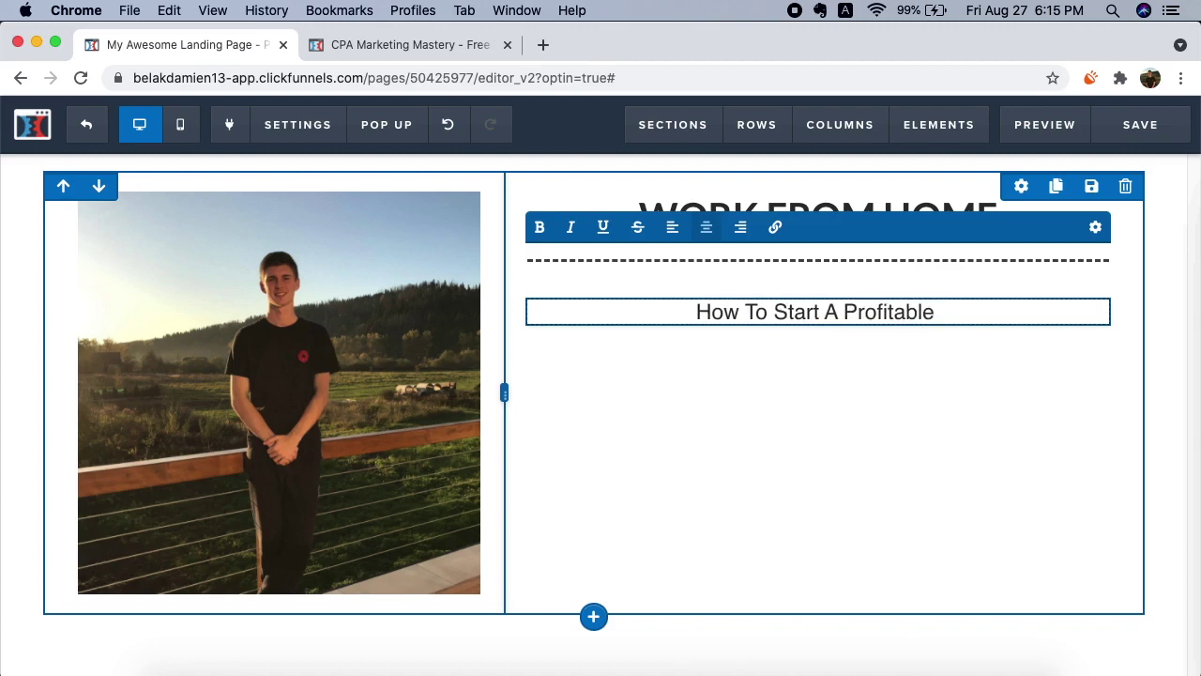
text(Online Busienss)
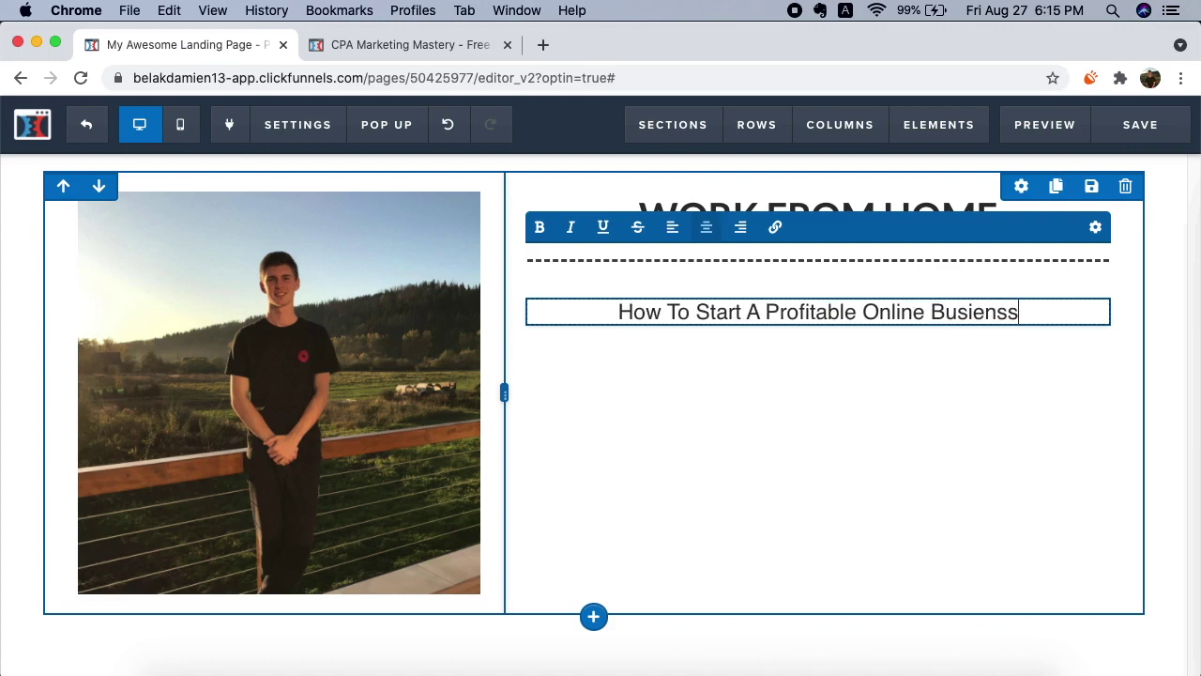
key(BackSpace)
key(BackSpace)
key(BackSpace)
key(BackSpace)
text(ness )
text(Starting )
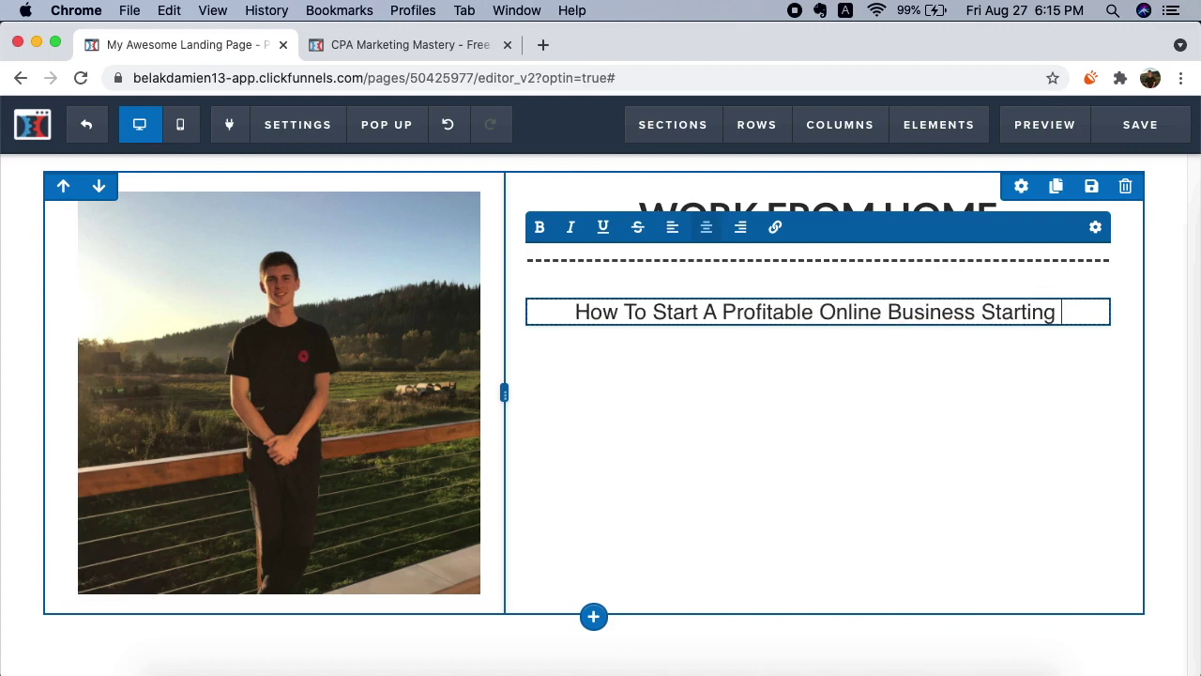
text(Tod)
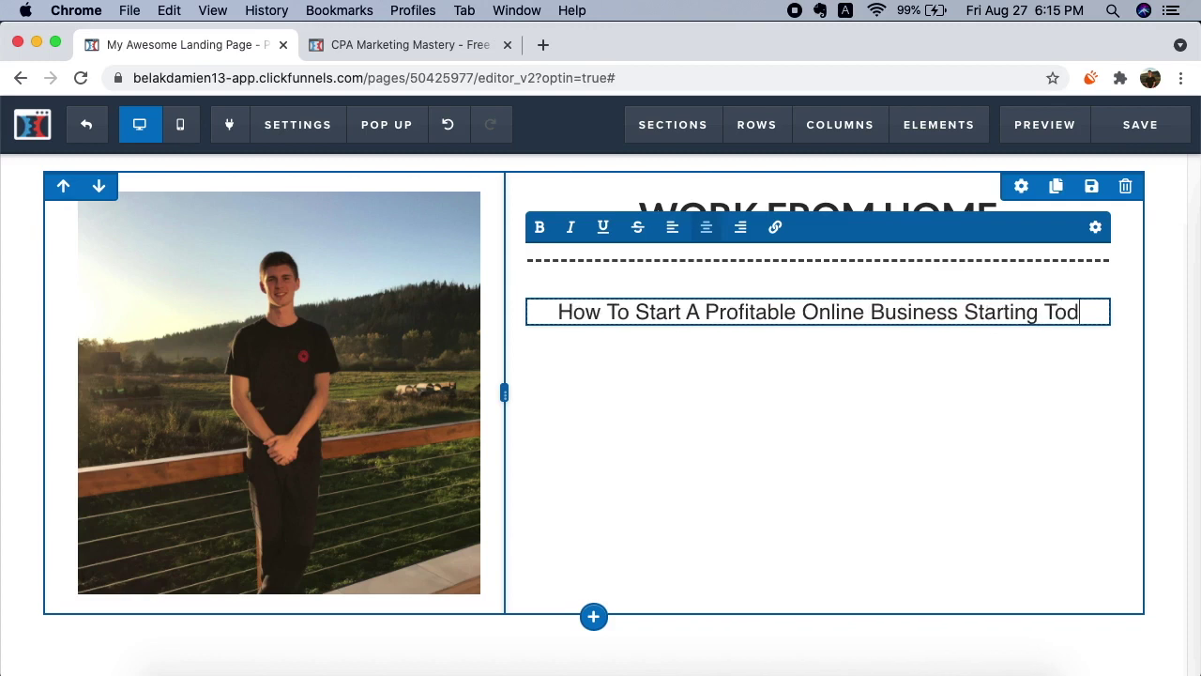
text(ay)
click(763, 528)
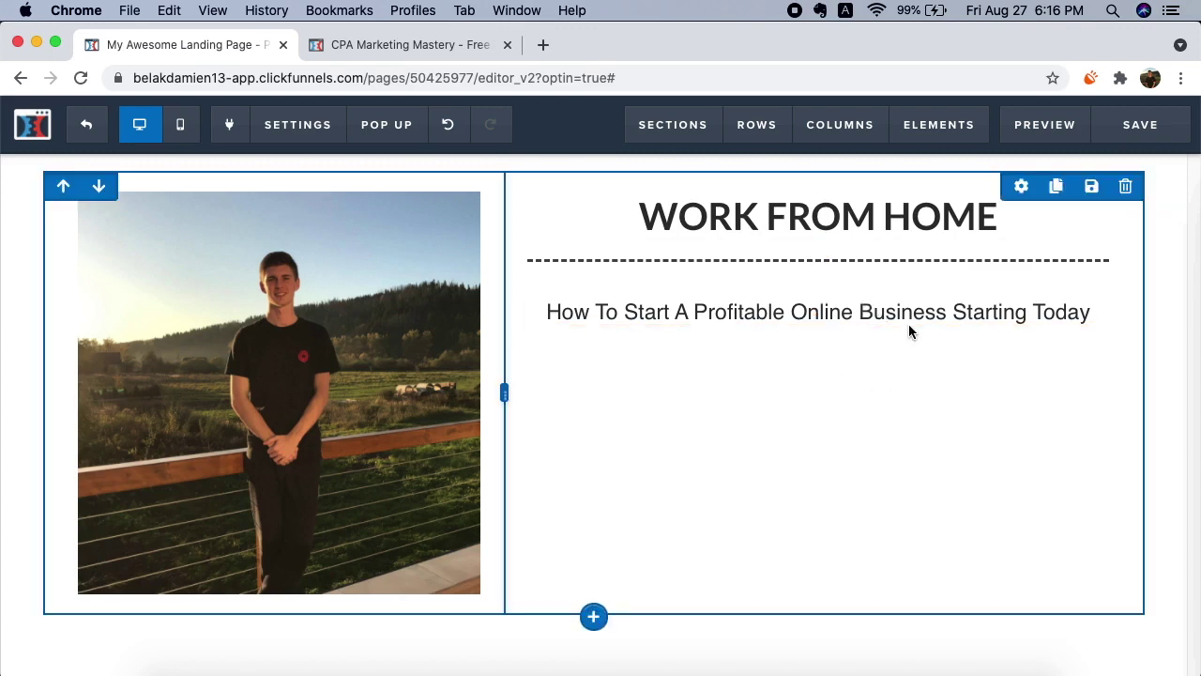
mouse_move(865, 315)
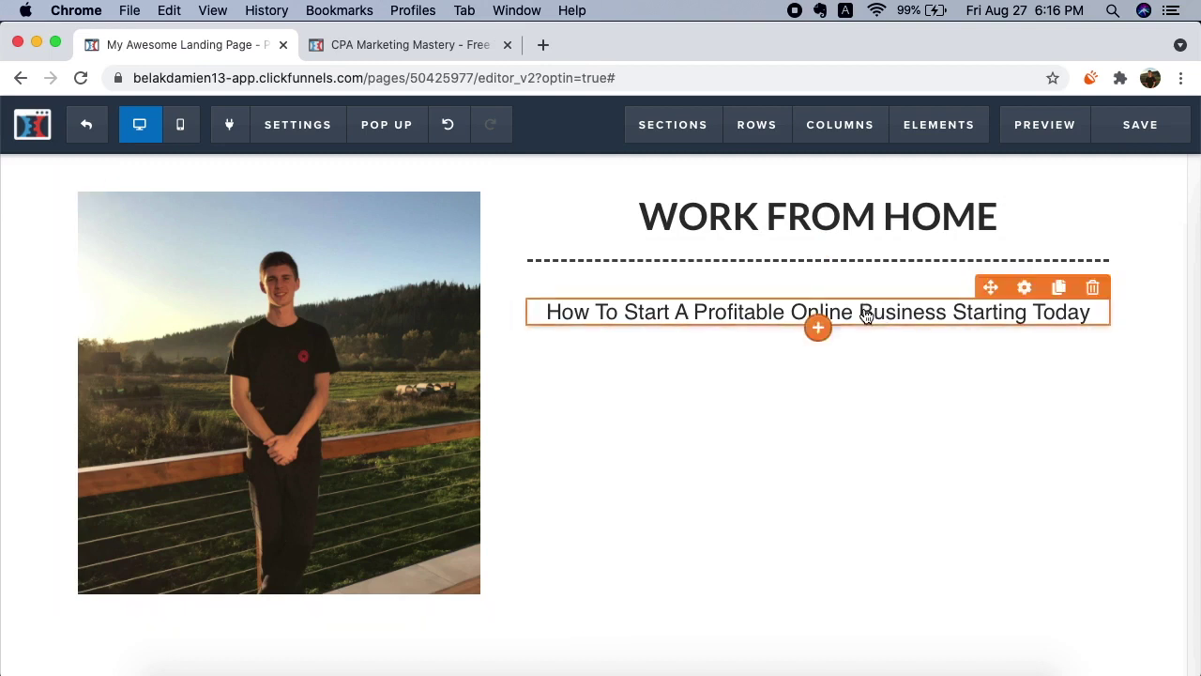
click(863, 313)
Step: Give the sub-headline a top margin of 2 and Slabo 27px font, and left-align it
triple_click(938, 313)
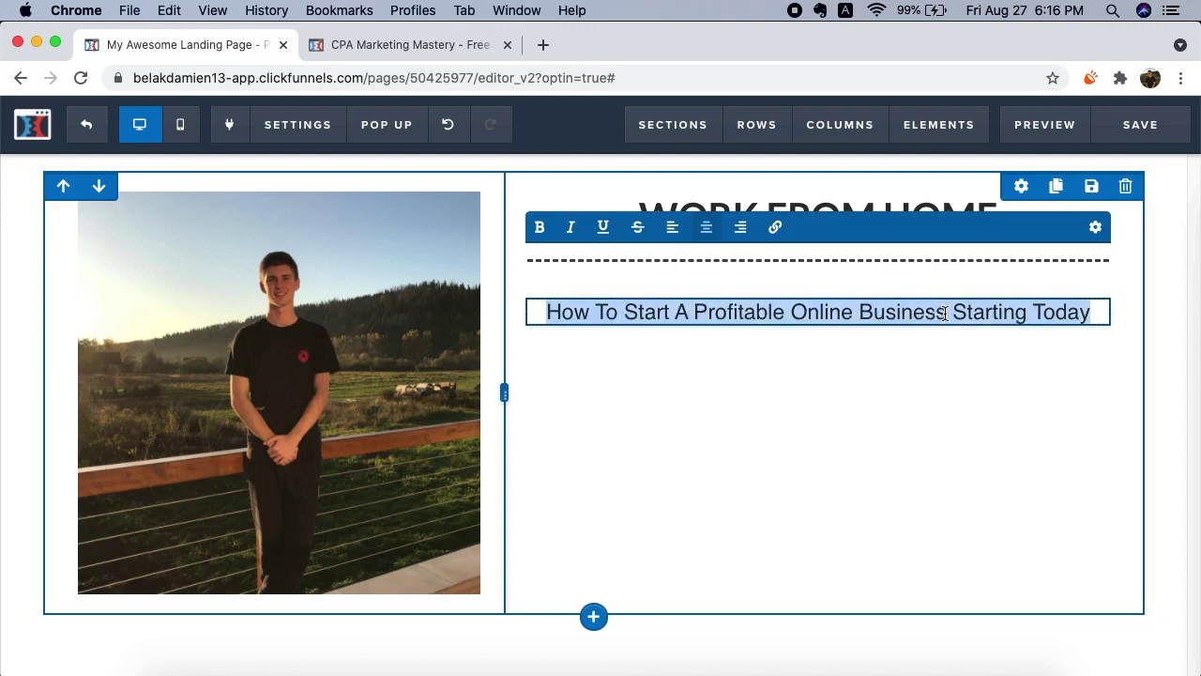
click(1095, 227)
click(1158, 272)
key(BackSpace)
text(20)
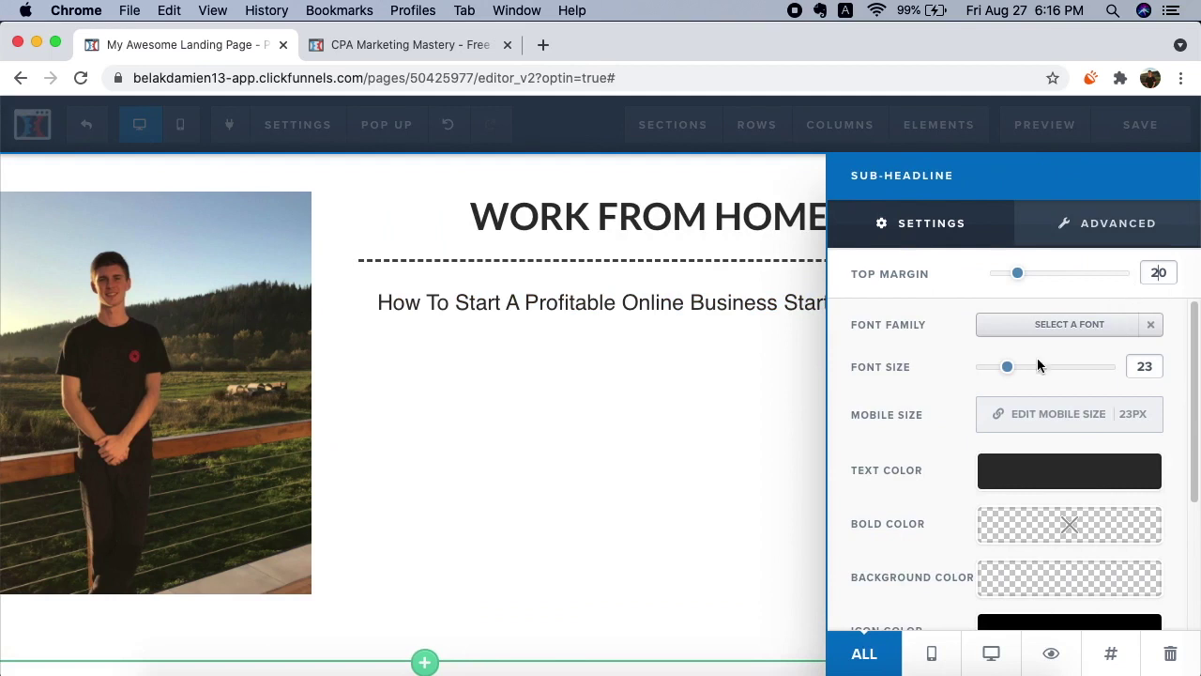
click(1073, 333)
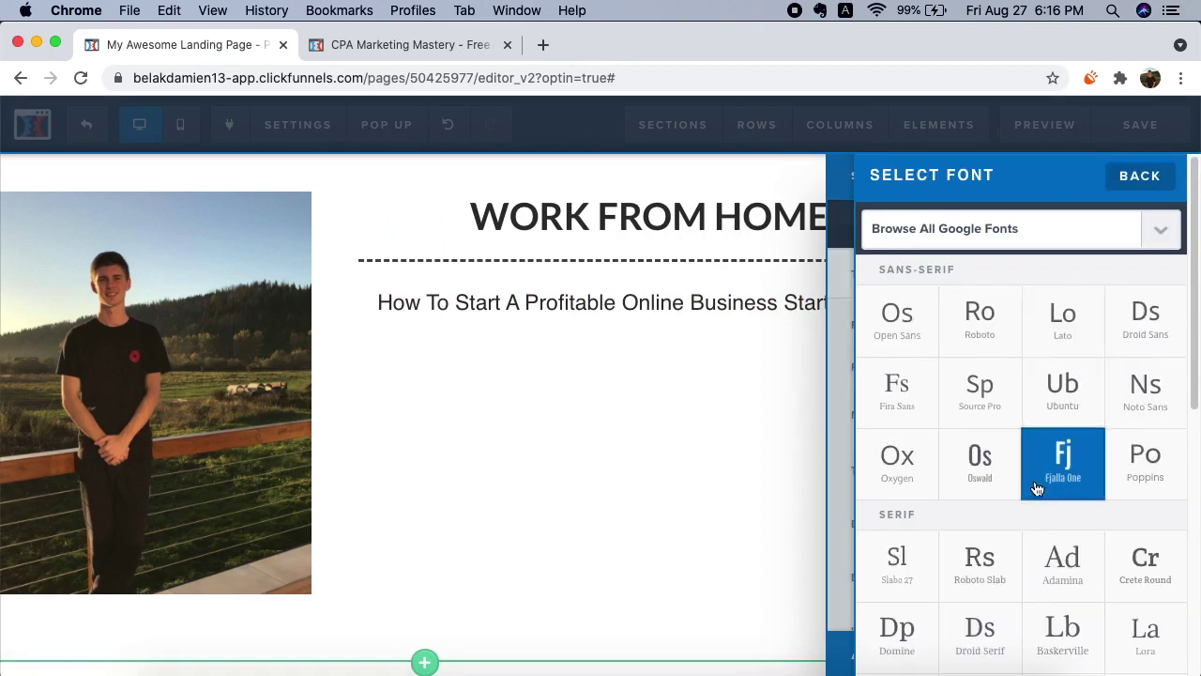
scroll(1039, 481, down, 2)
click(925, 495)
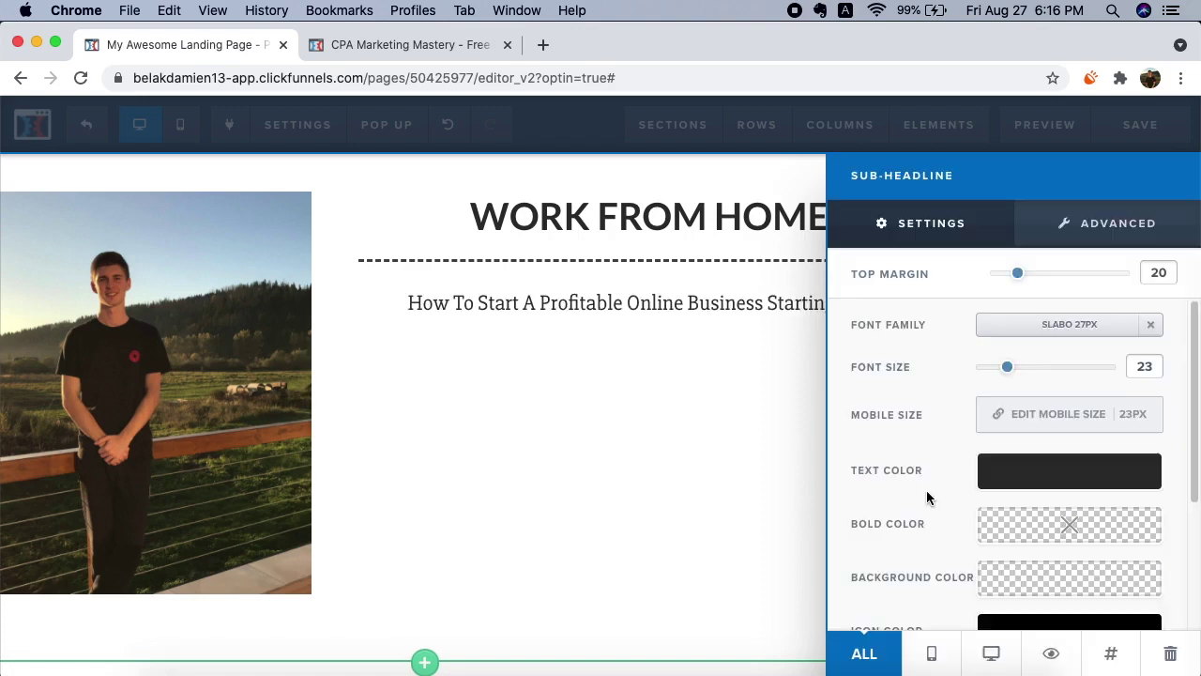
drag(1008, 367, 1072, 374)
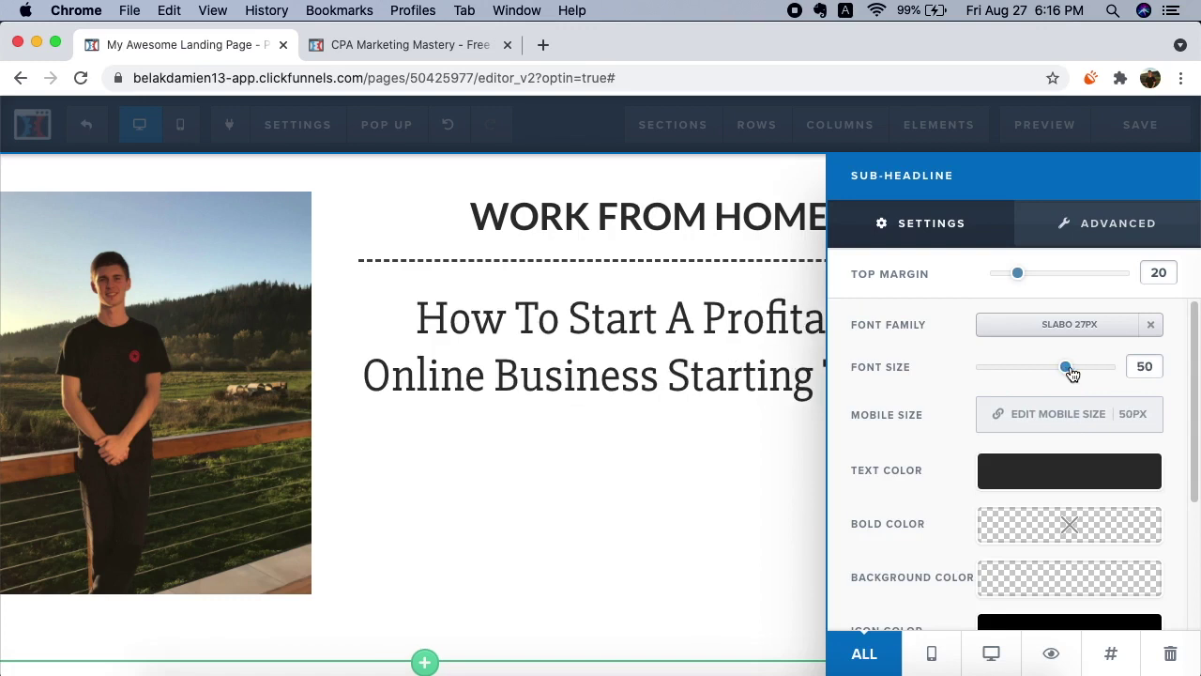
click(804, 383)
key(super+a)
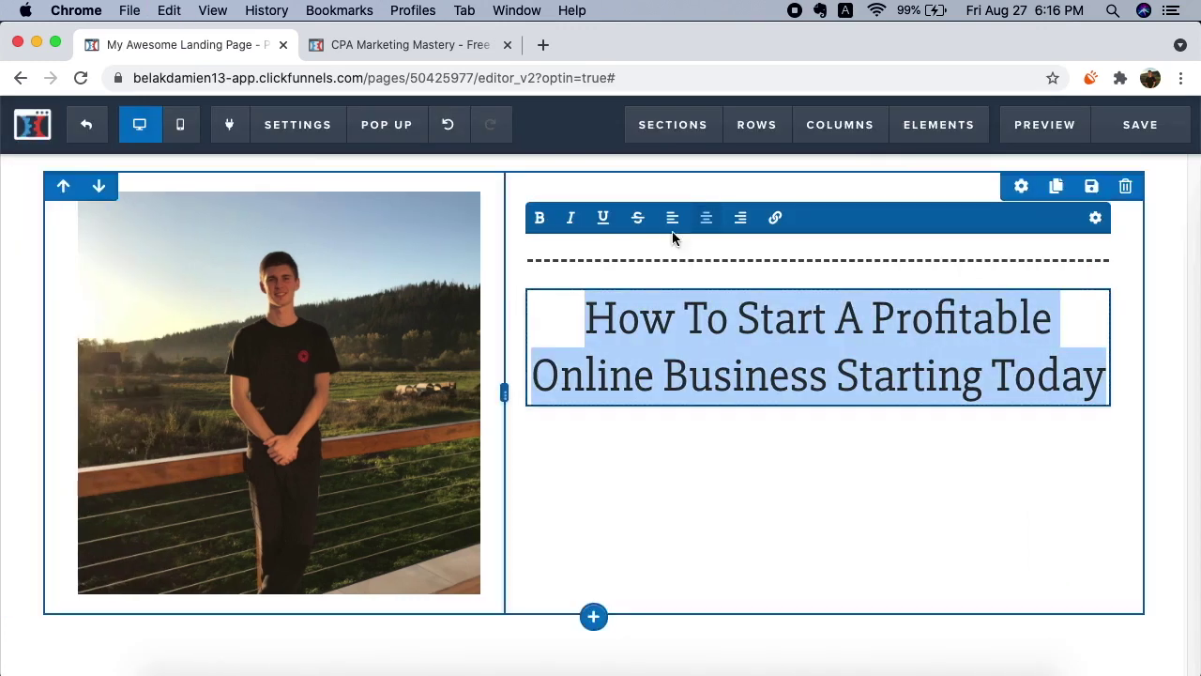
click(671, 217)
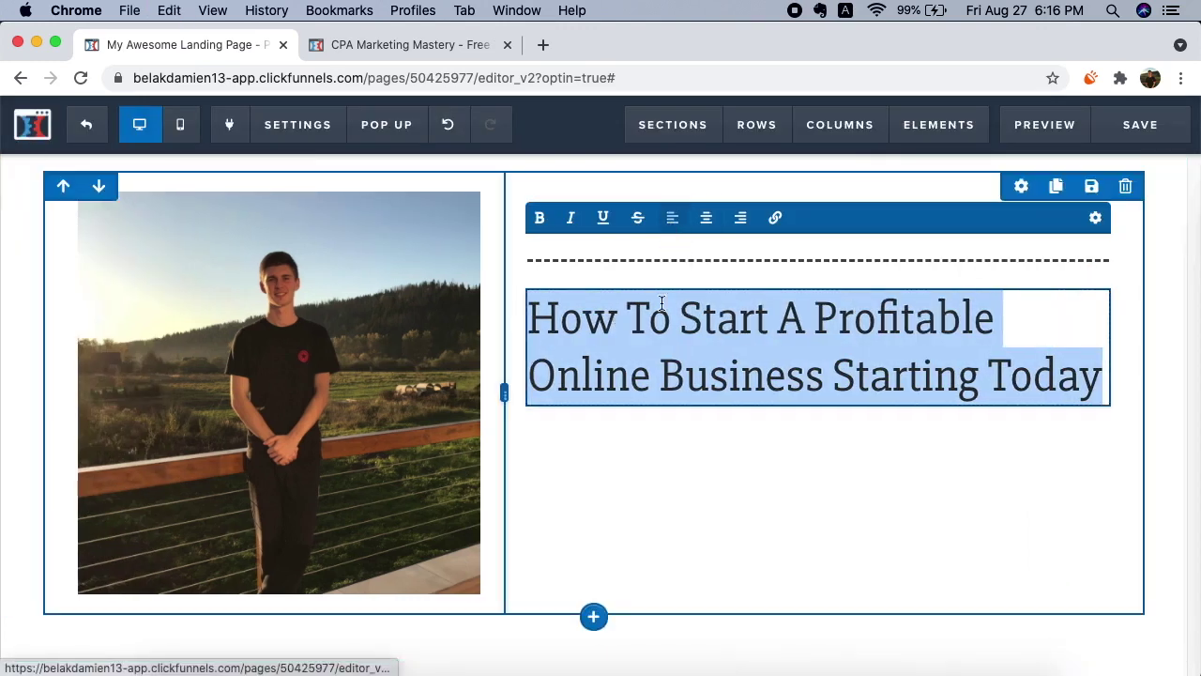
Step: Enlarge the sub-headline font size to 52
click(976, 373)
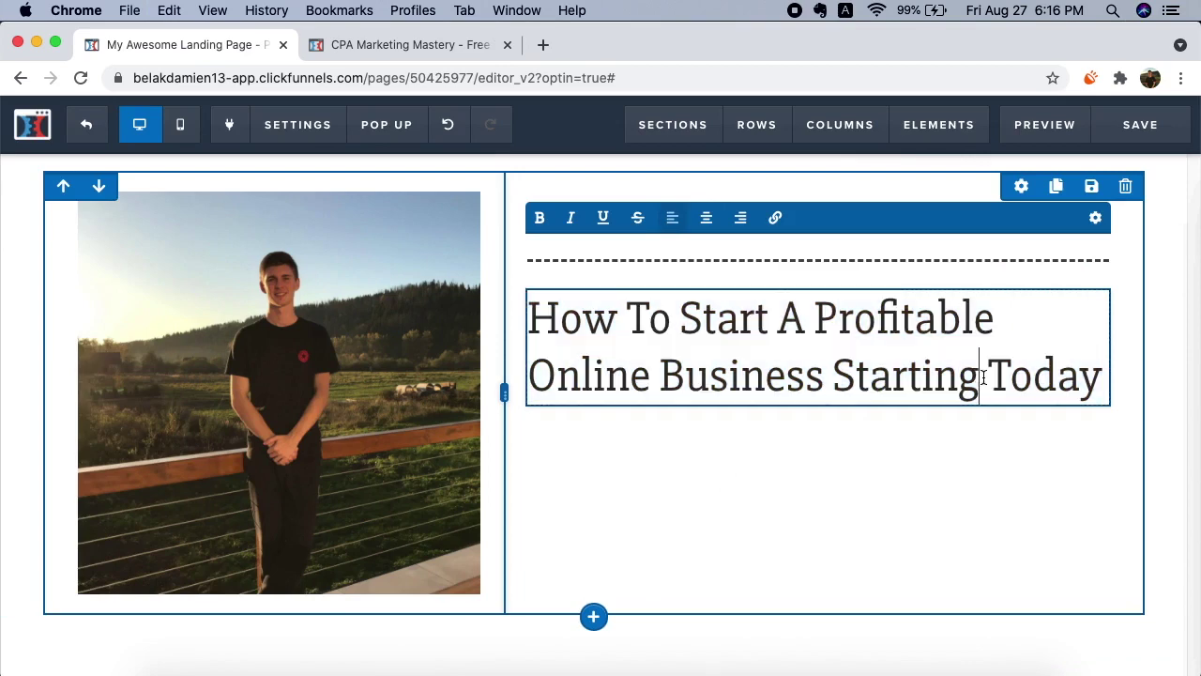
key(super+a)
click(1094, 217)
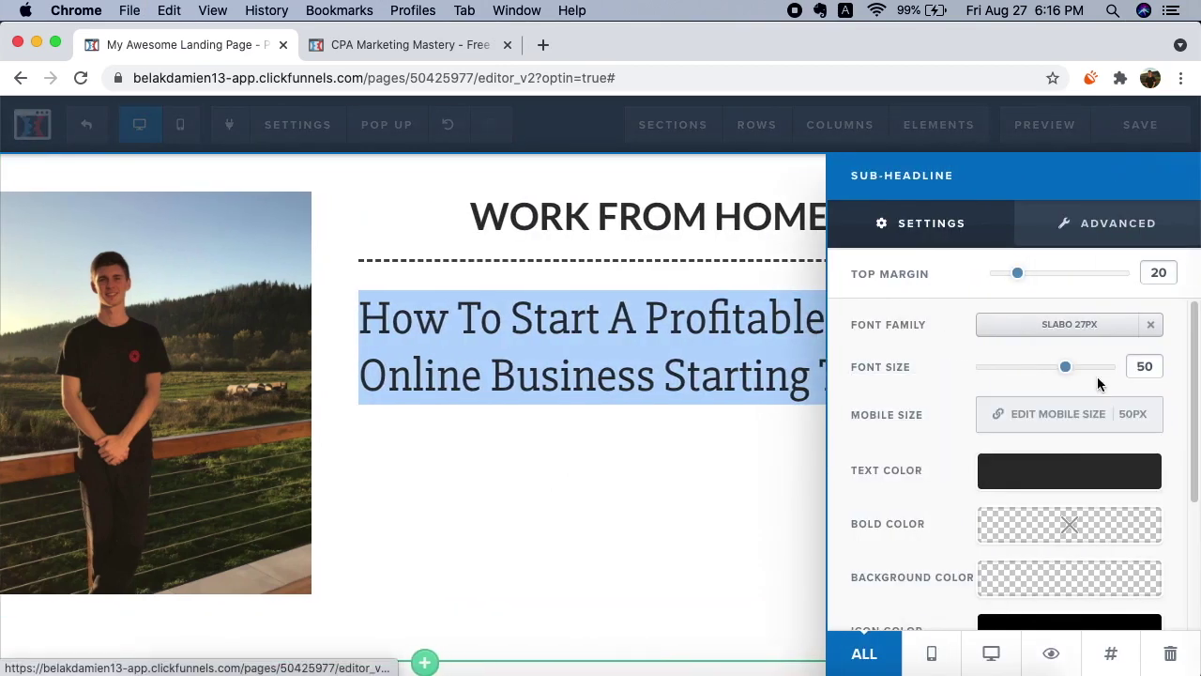
drag(1064, 369, 1071, 371)
click(548, 517)
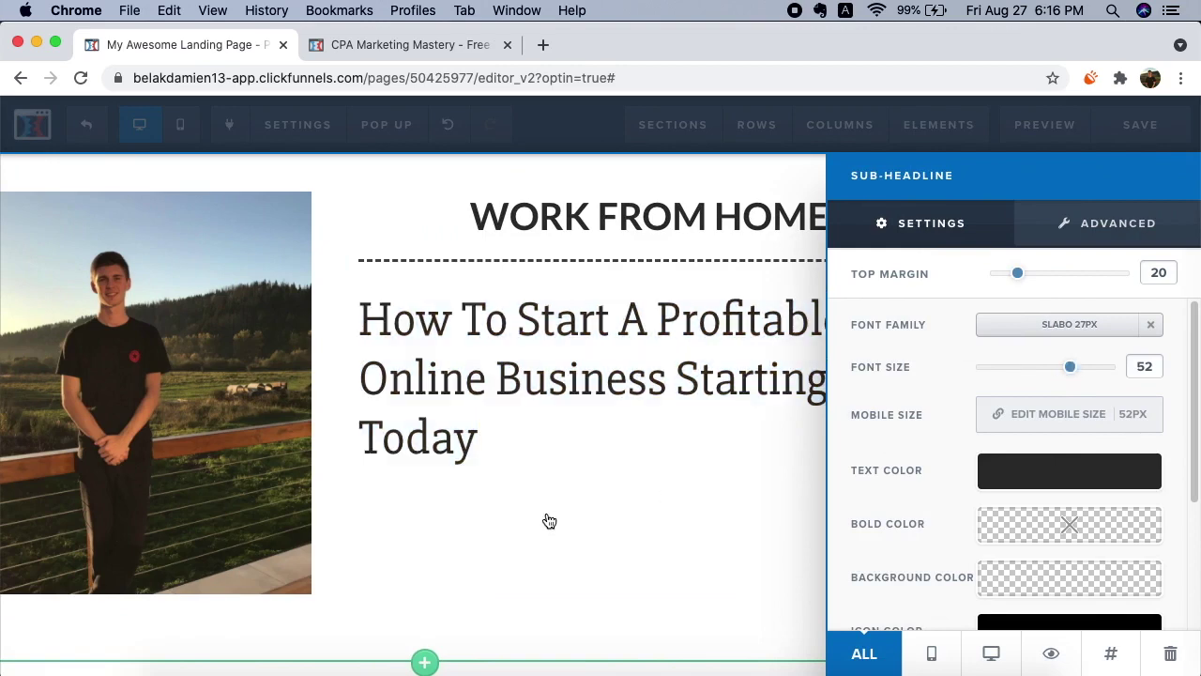
Step: Set the sub-headline's bold colour to green and its text colour to lighter grey
click(888, 378)
key(super+a)
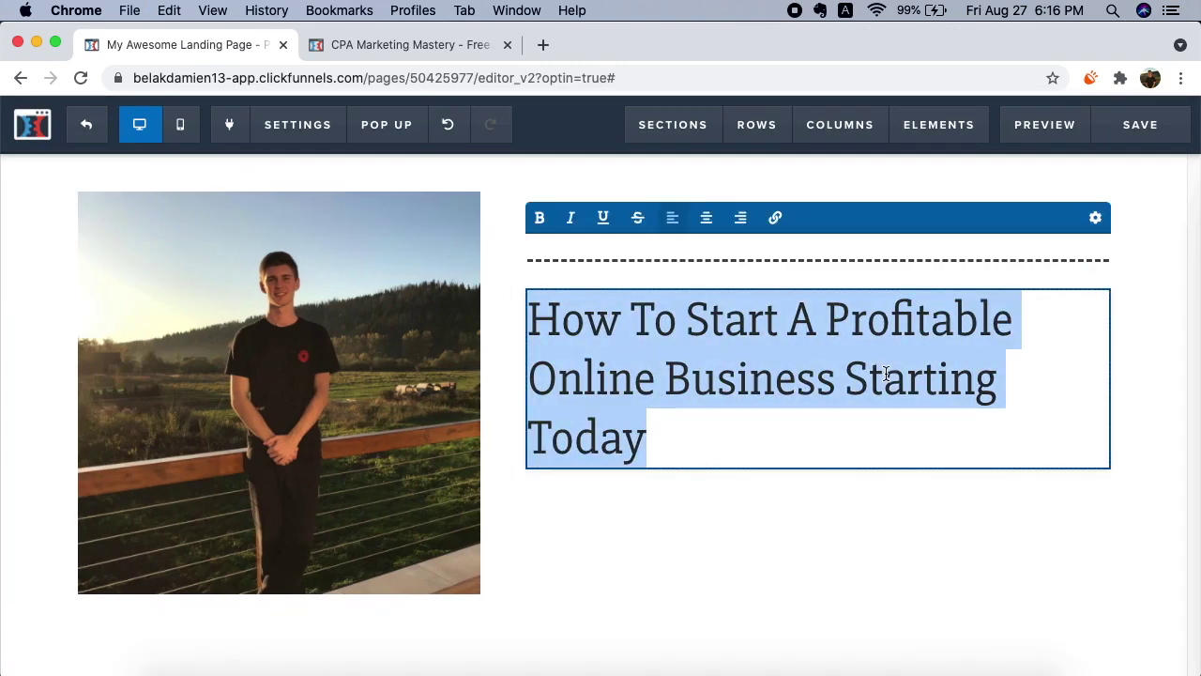
click(1094, 218)
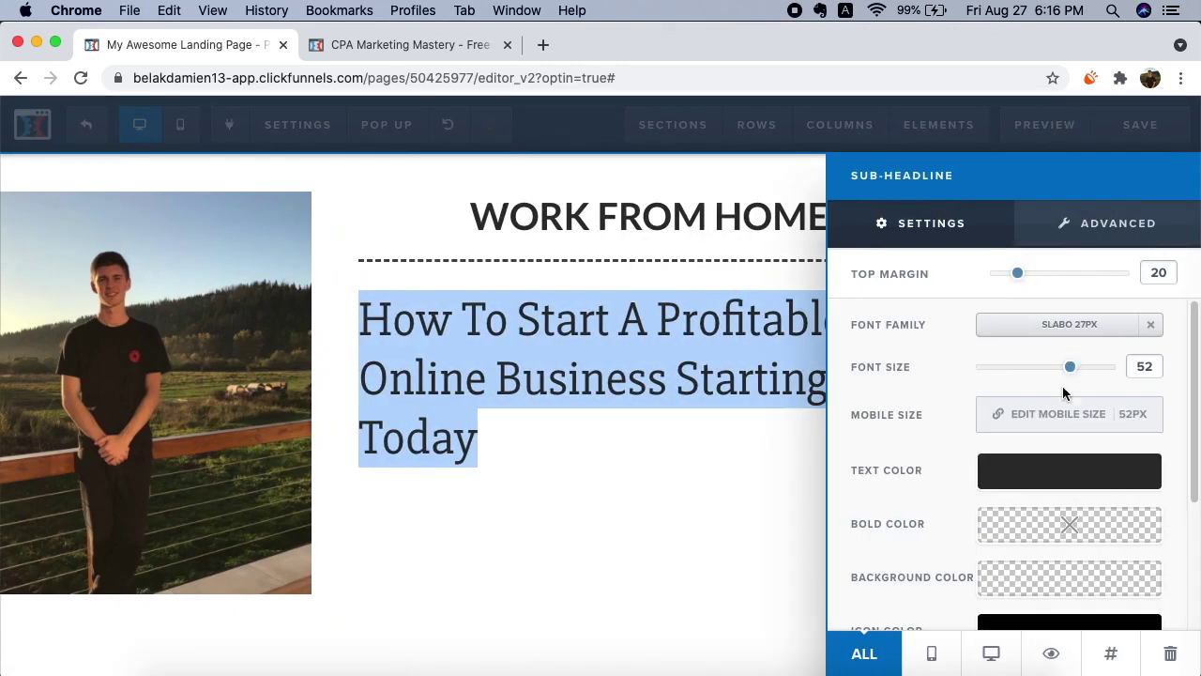
click(1001, 541)
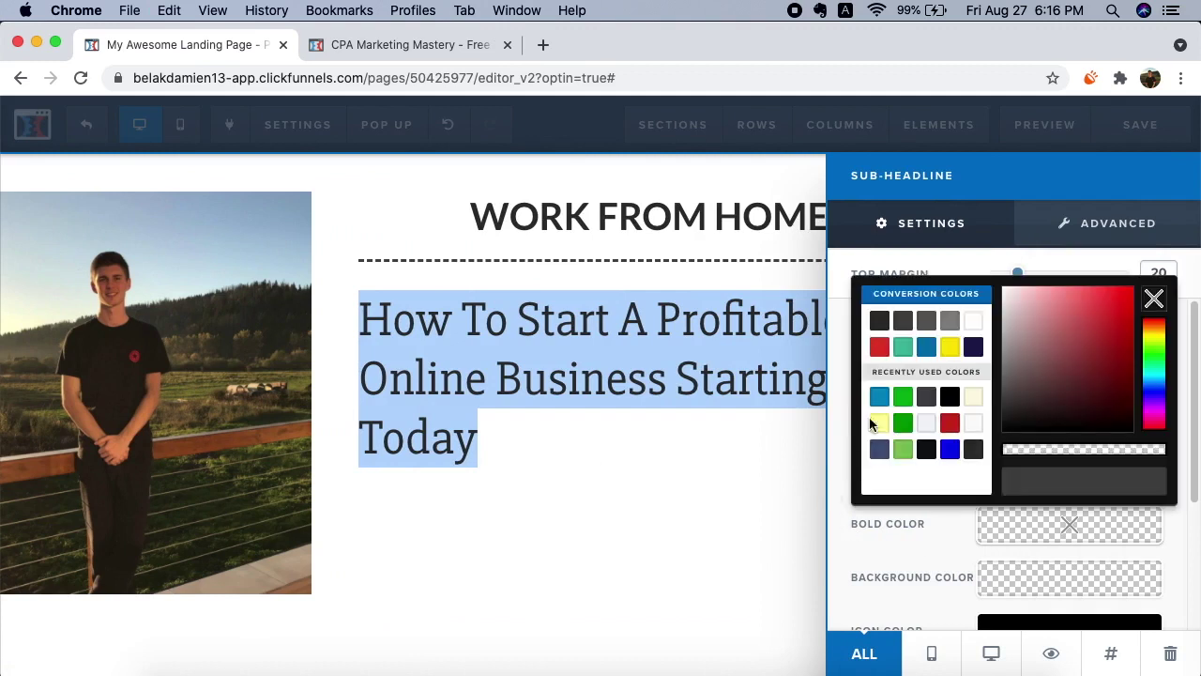
click(903, 423)
click(909, 556)
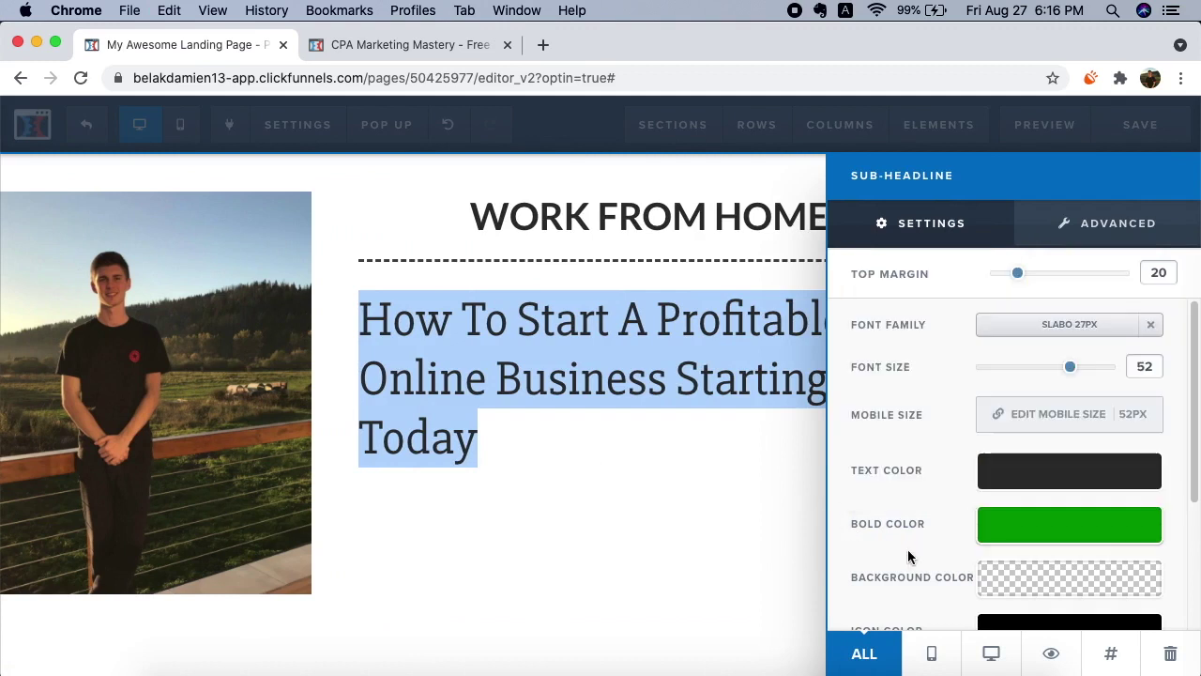
click(1016, 469)
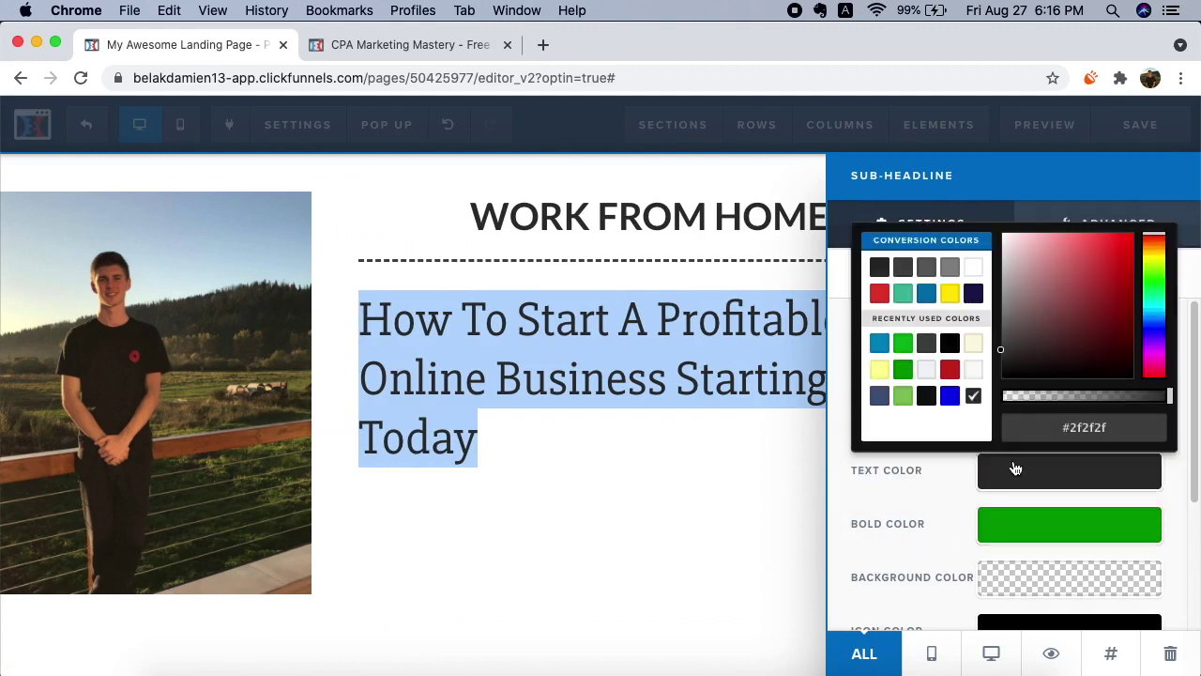
click(903, 268)
click(737, 386)
Step: Make the words 'Profitable Online Business' bold so they show in green
click(787, 375)
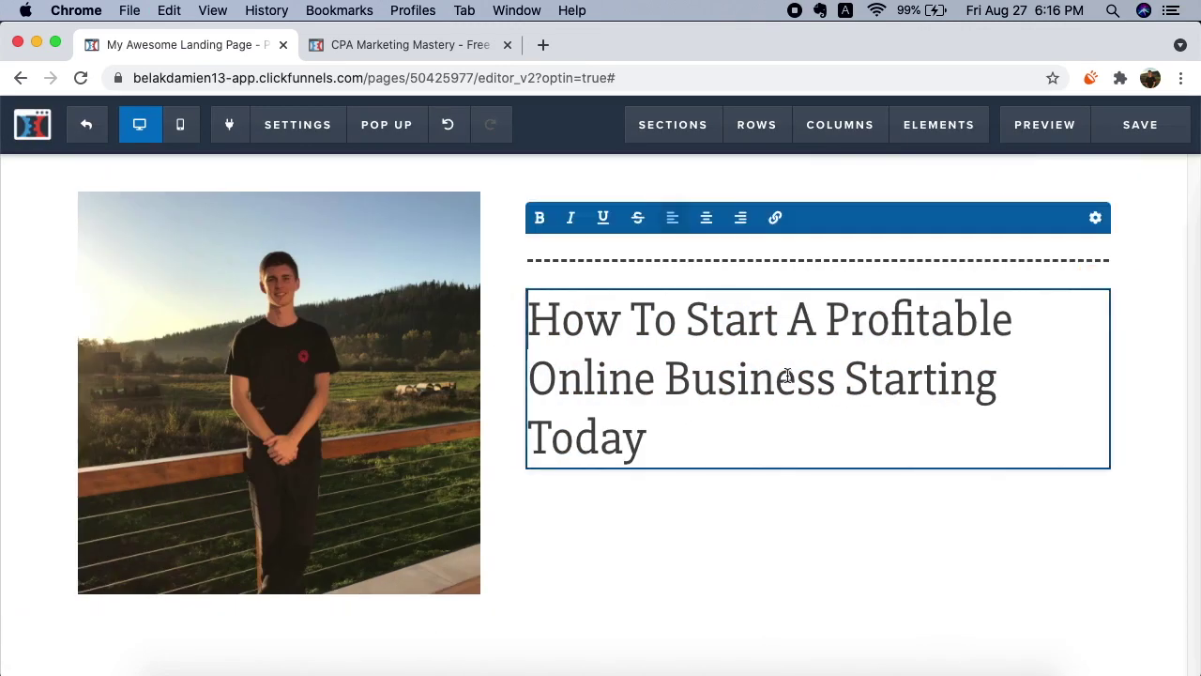
drag(825, 319, 829, 384)
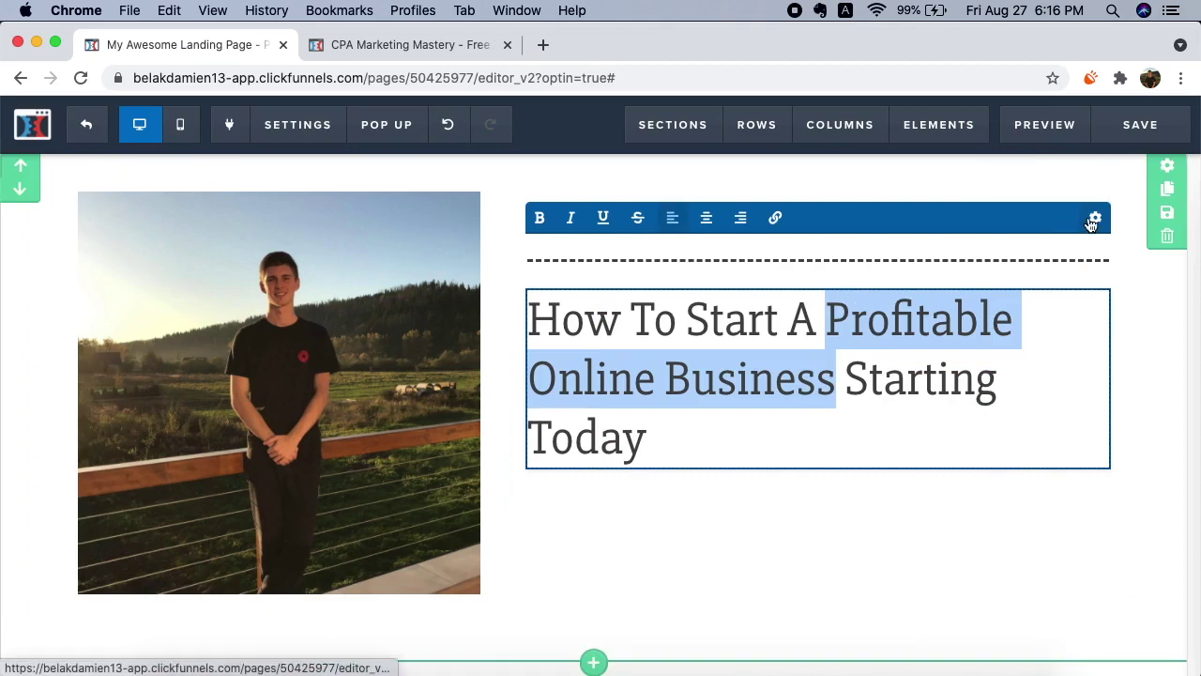
click(1094, 218)
click(576, 407)
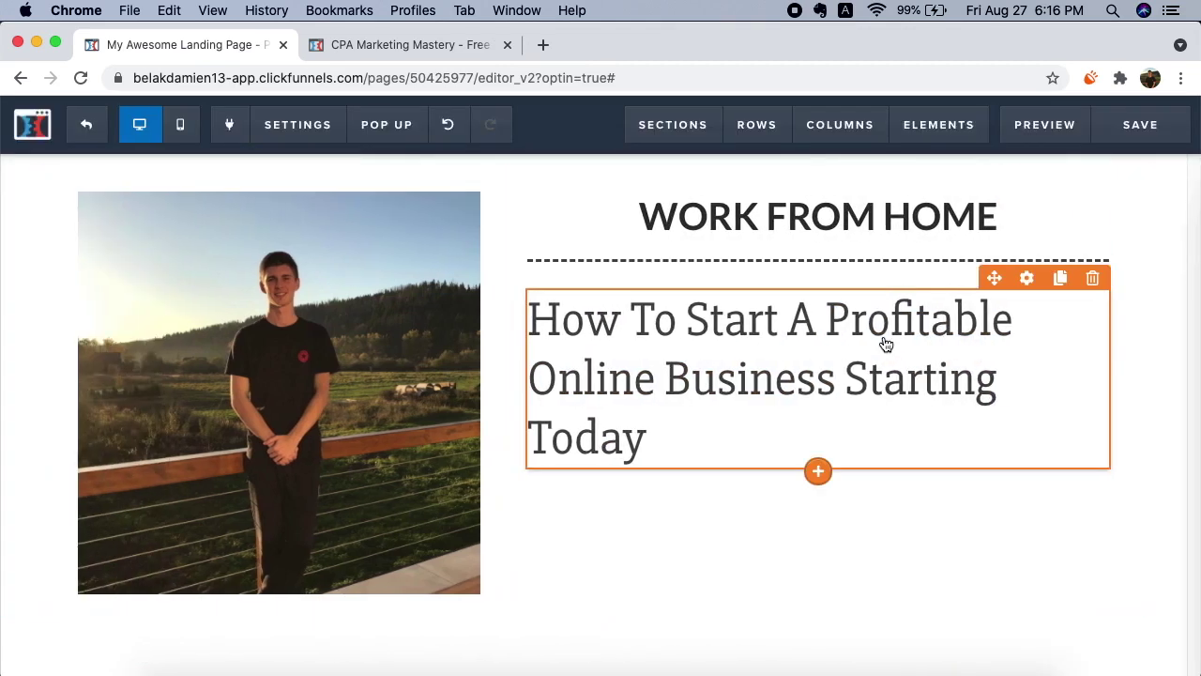
click(831, 314)
drag(826, 314, 835, 384)
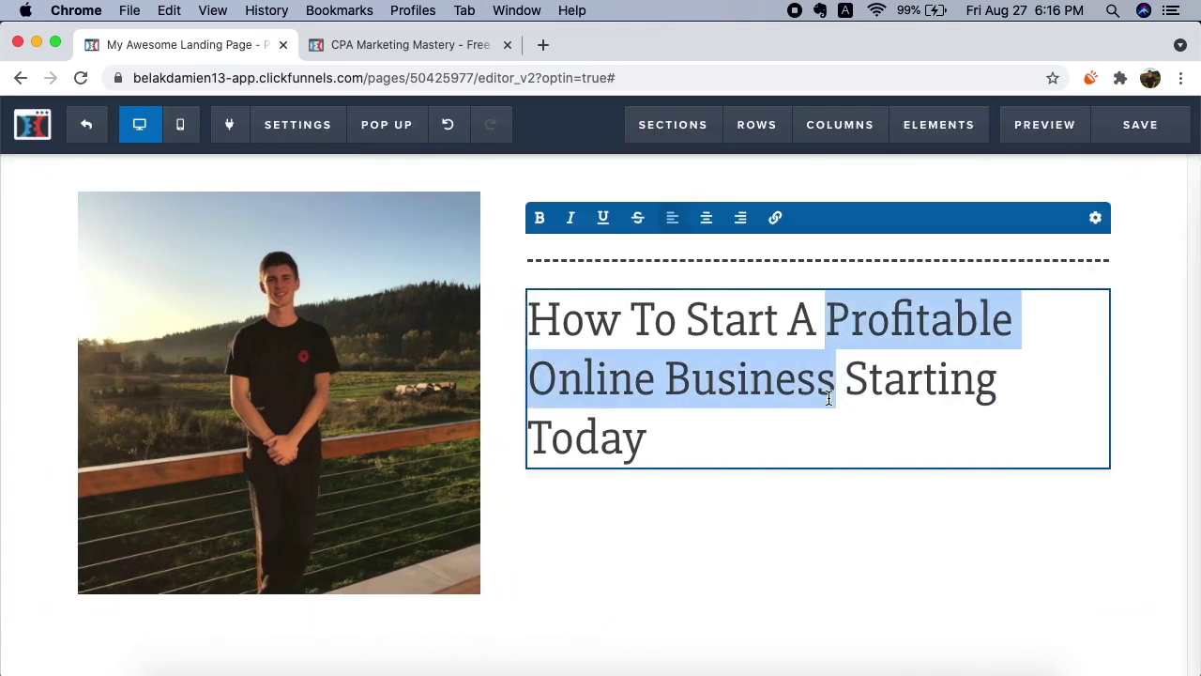
click(540, 218)
click(805, 507)
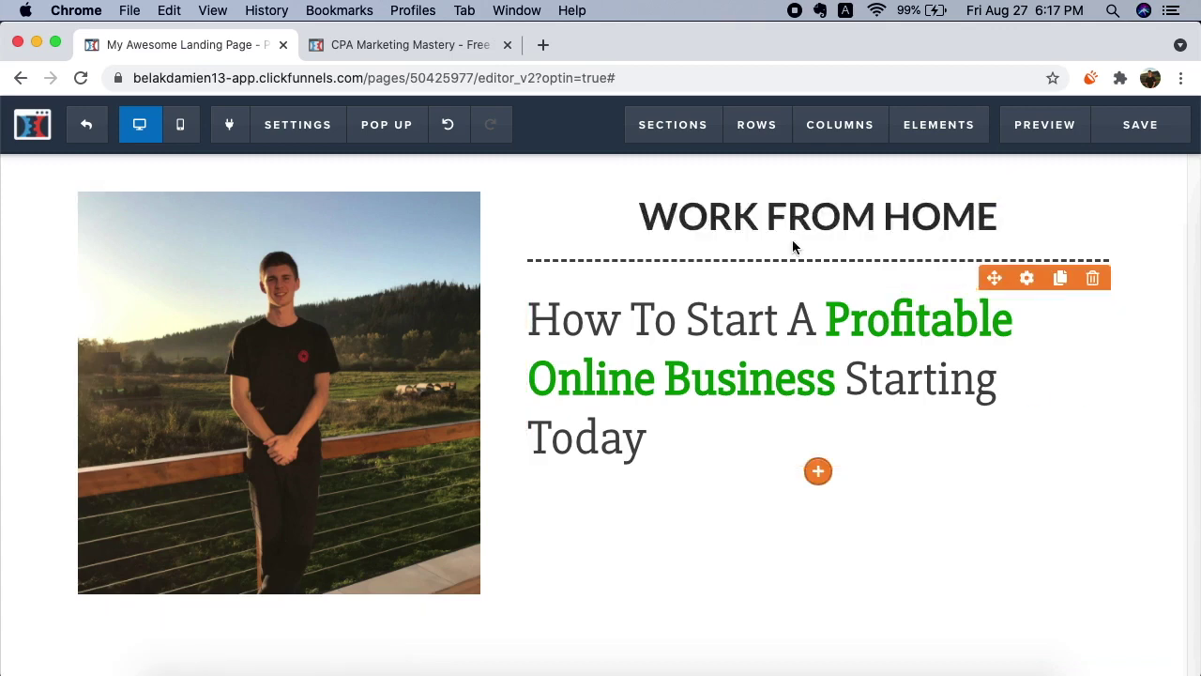
Step: Give the WORK FROM HOME headline dark grey (#474747) bold colour and font size 42
triple_click(880, 225)
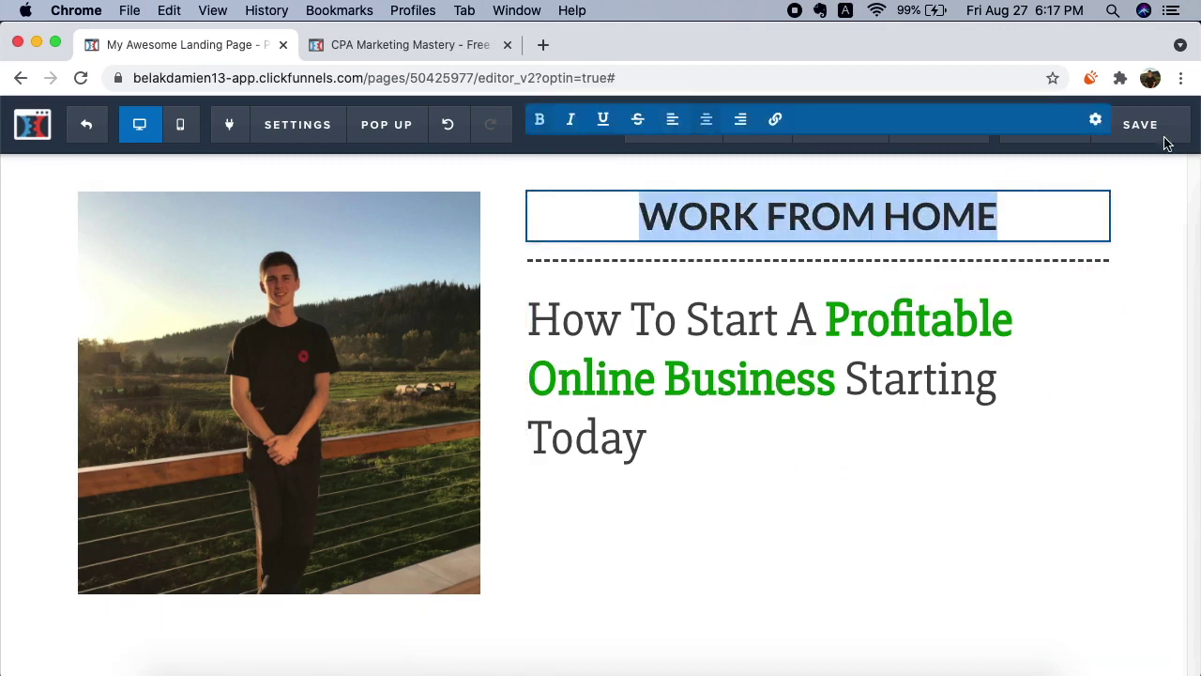
click(1093, 120)
click(1098, 366)
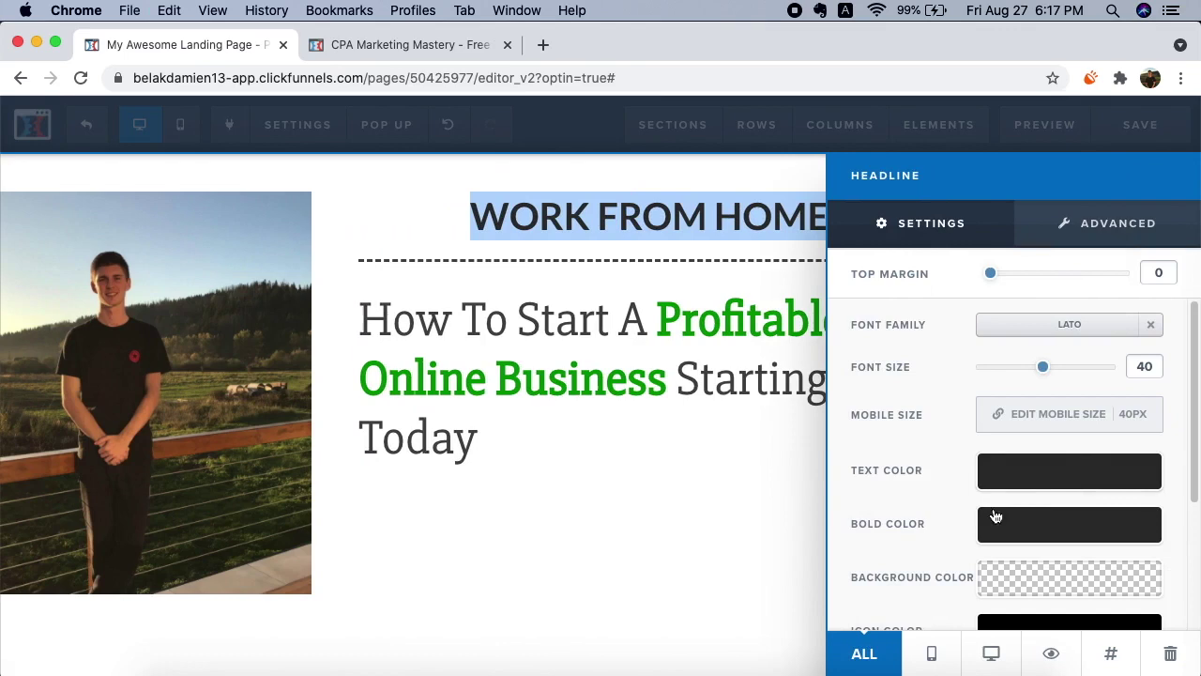
click(993, 531)
click(906, 323)
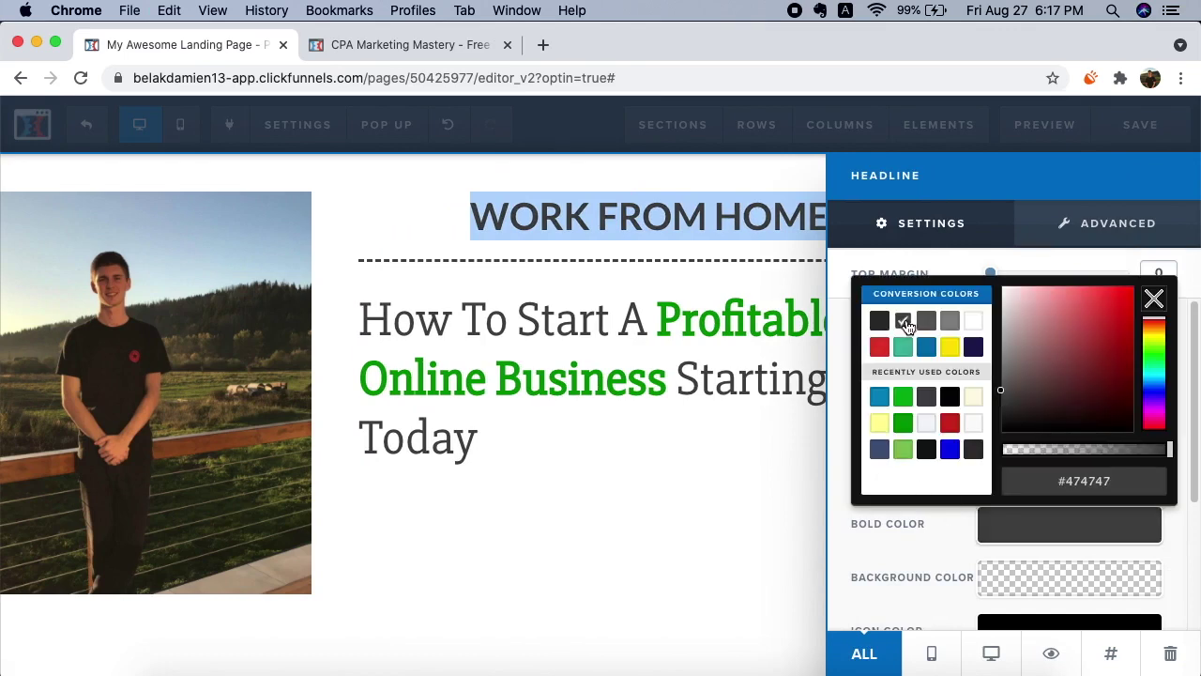
click(679, 349)
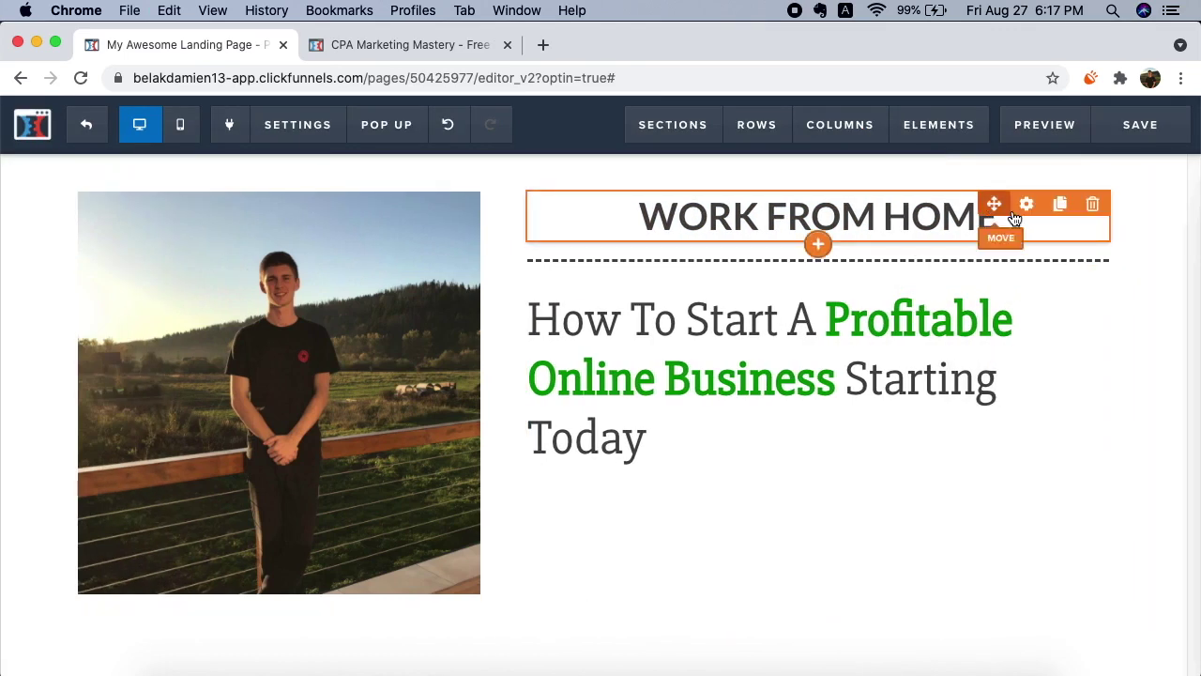
click(1021, 201)
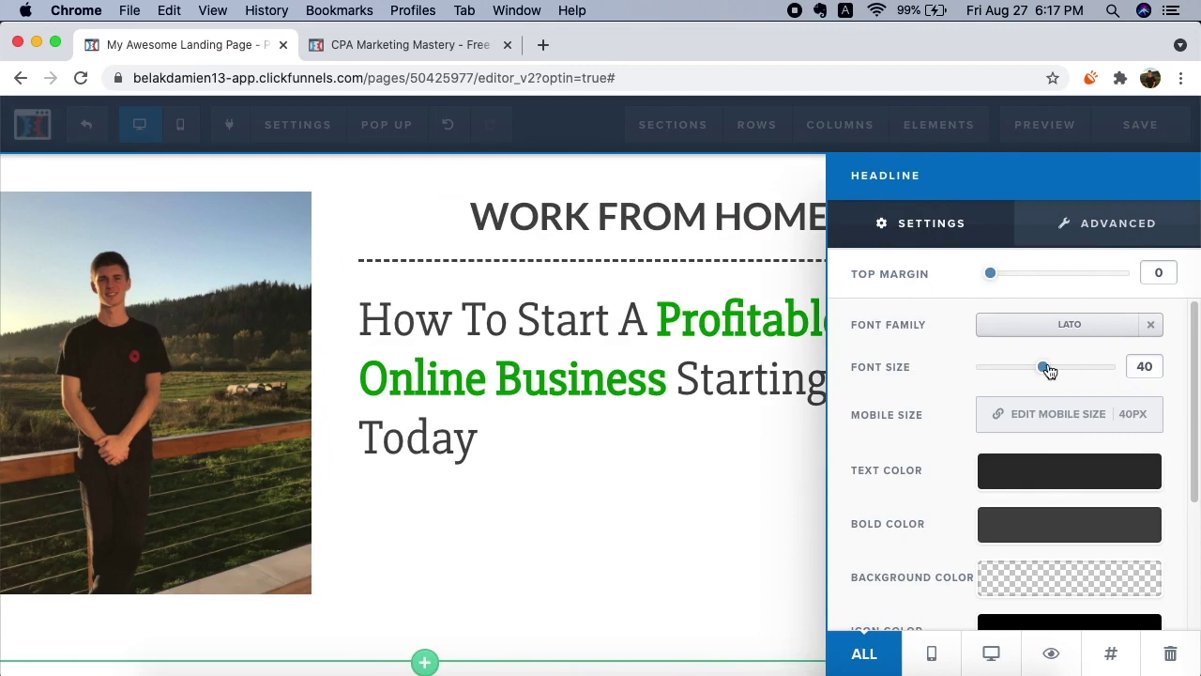
drag(1043, 366, 1048, 366)
click(814, 323)
Step: Set the dashed divider's top margin to 20
click(1024, 239)
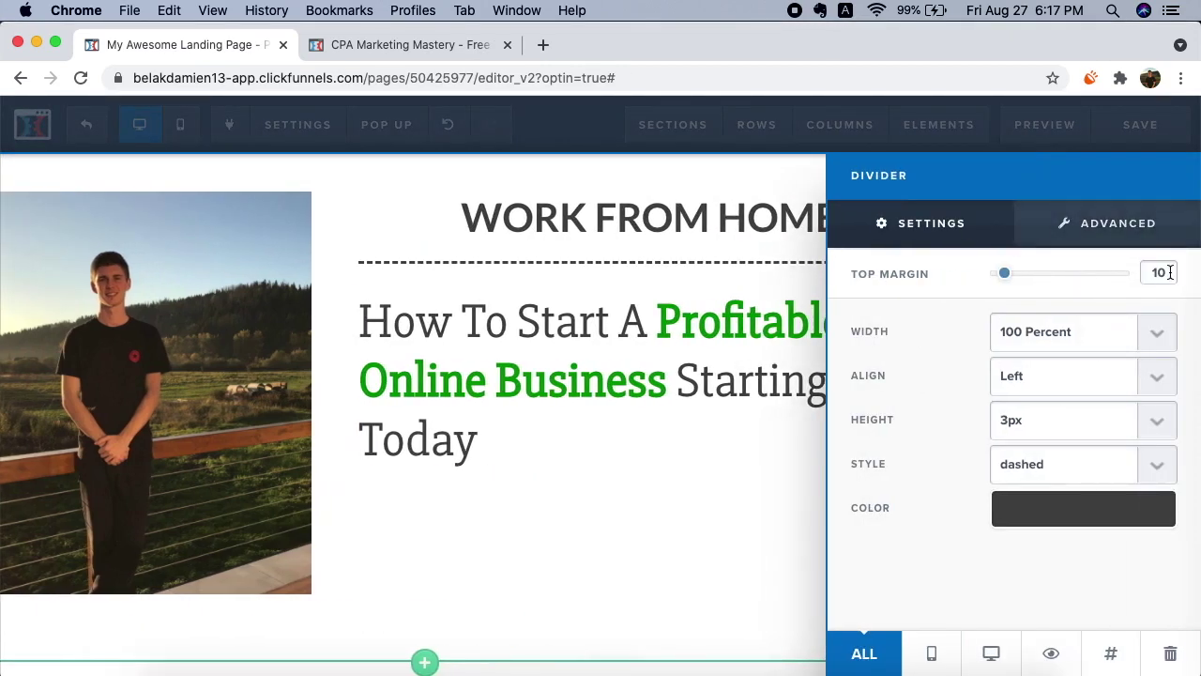
text(20)
click(594, 478)
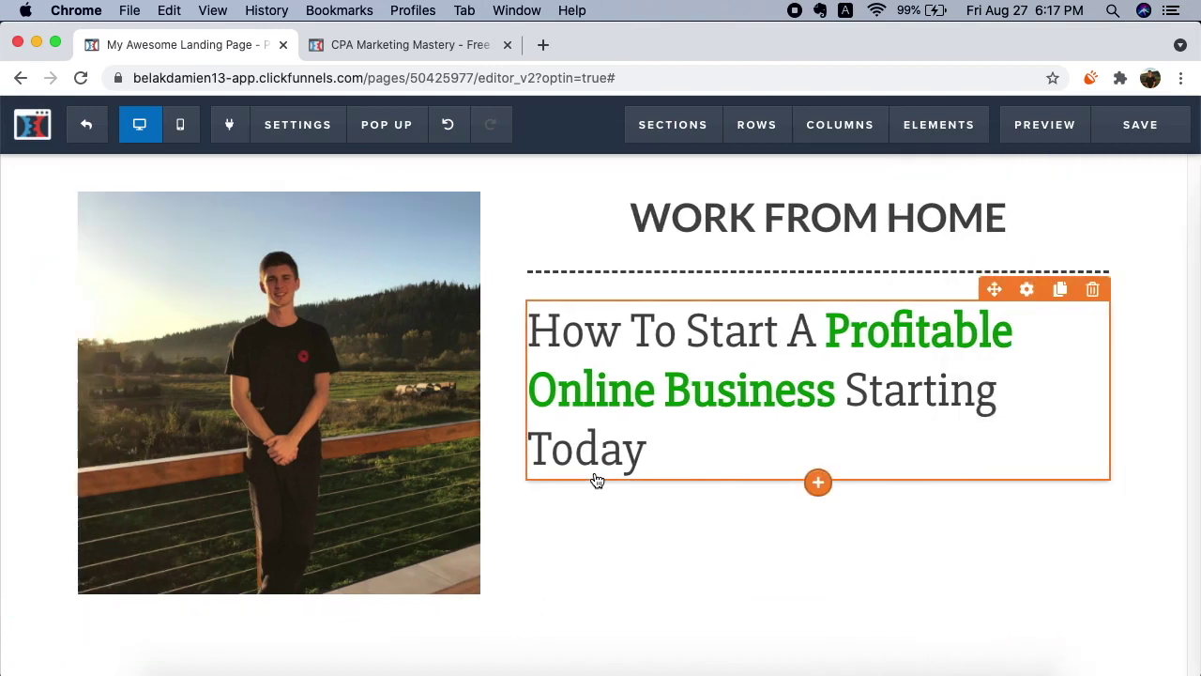
click(1024, 291)
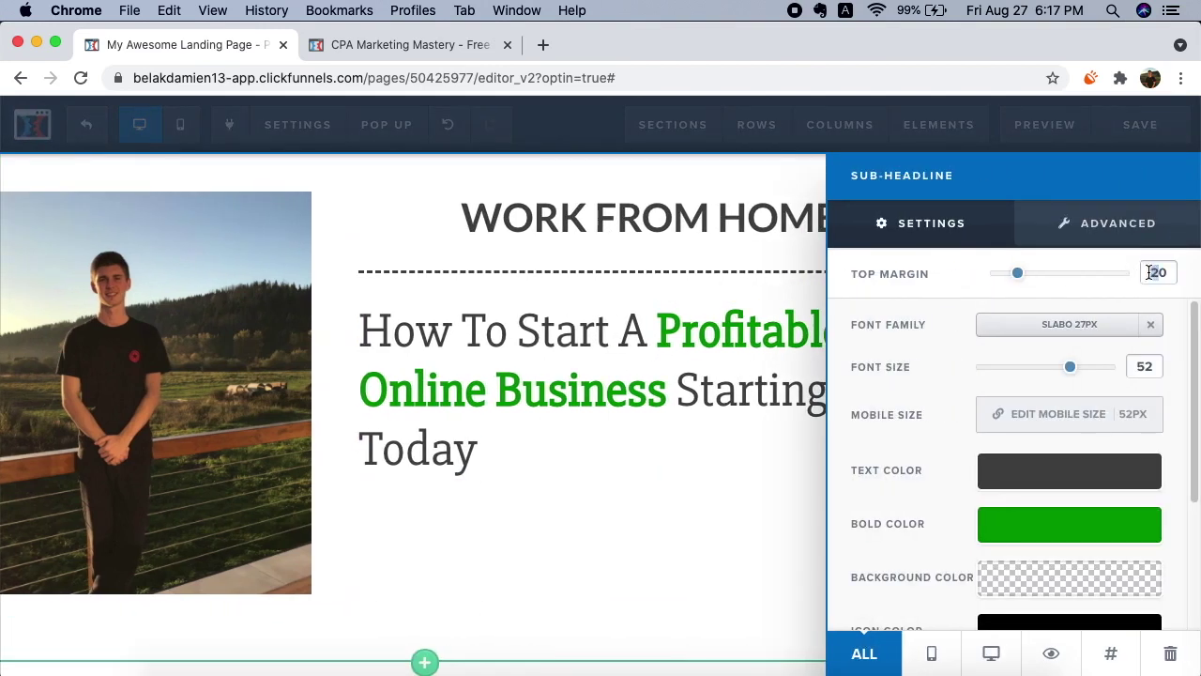
Step: Add a paragraph element below the sub-headline
click(663, 492)
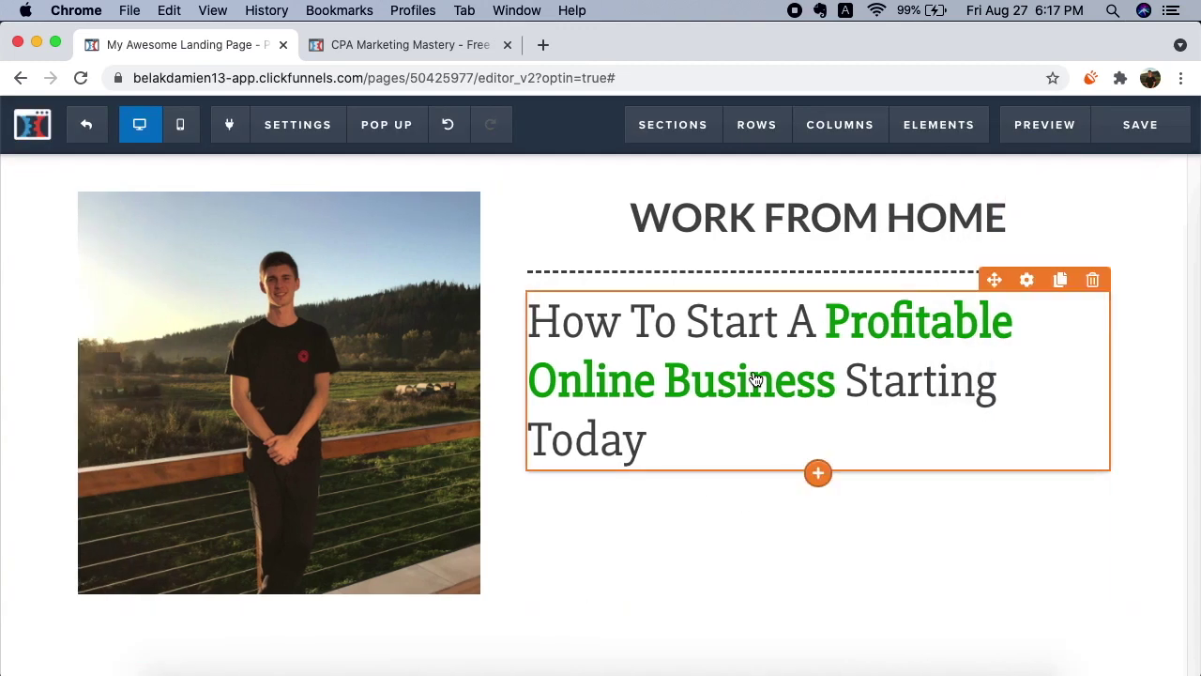
click(817, 473)
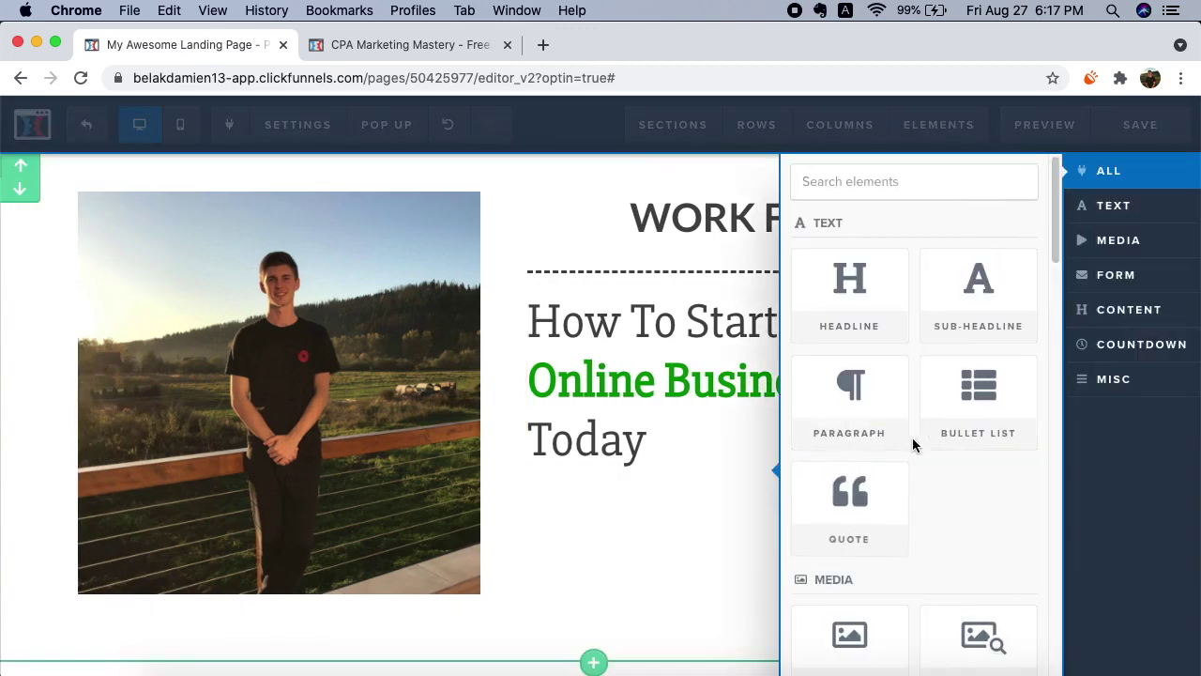
click(855, 406)
click(802, 507)
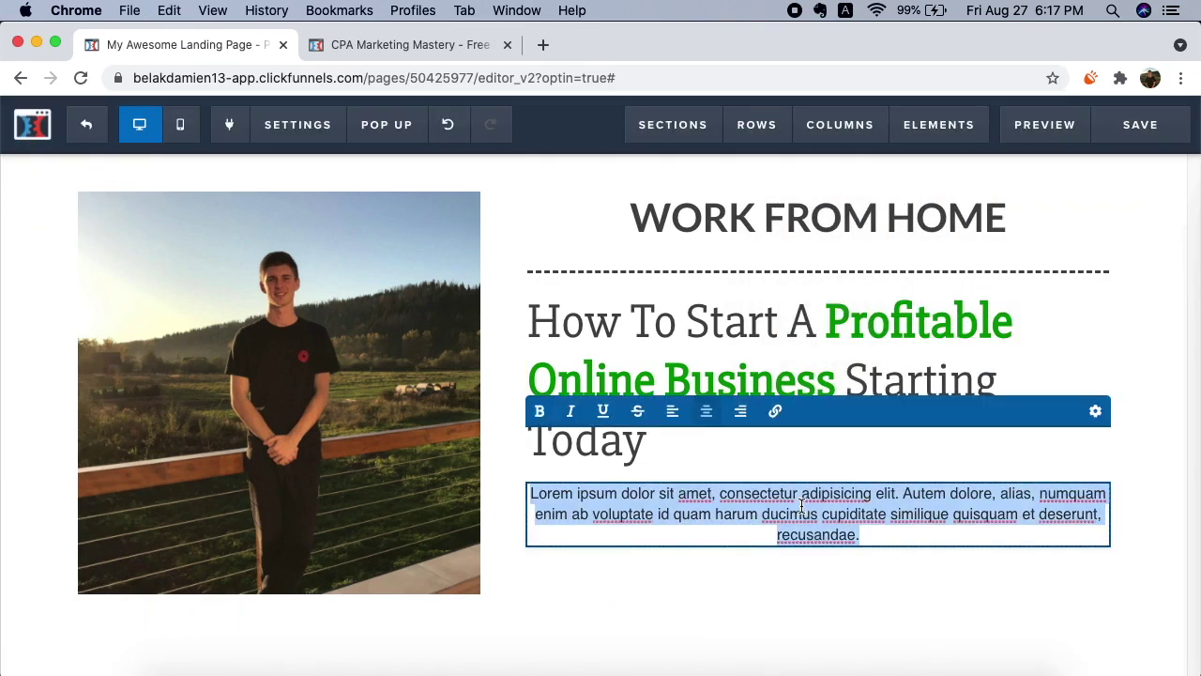
Step: Enter 'WHAT'S INSIDE: The EXACT Program That Allowed Me To Quit My Job And Earn Over $10,000/Month Online'
text(WHAT)
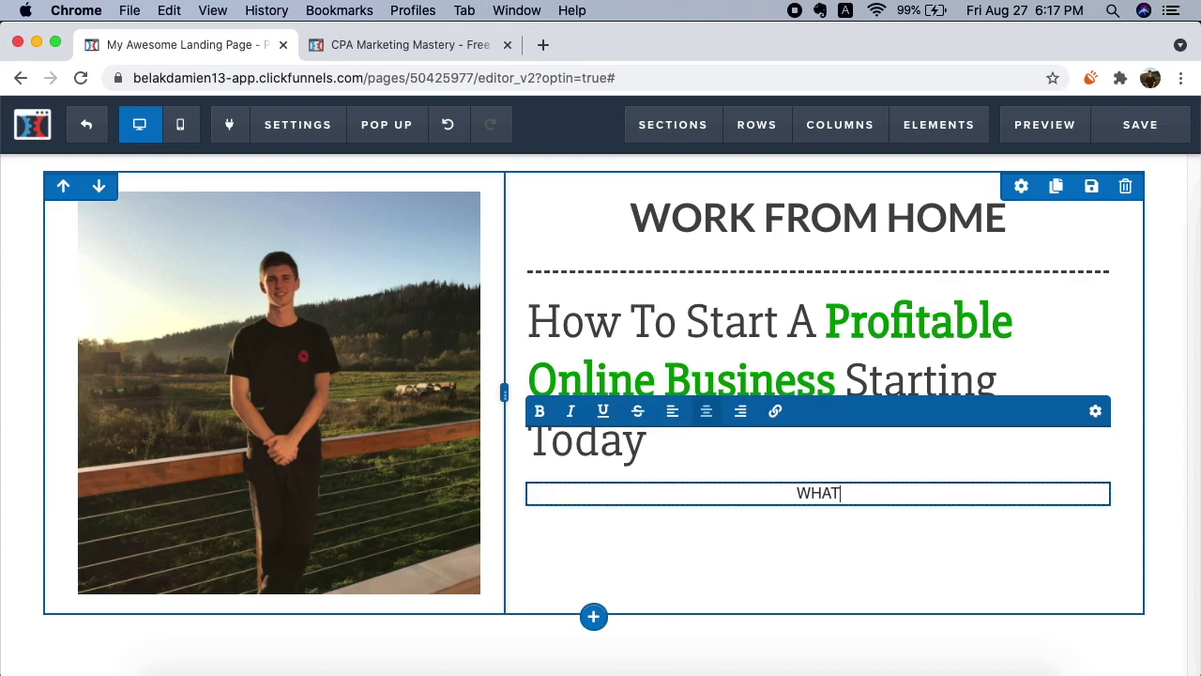
text('S)
text( O)
key(BackSpace)
text(I)
text(NSIDE)
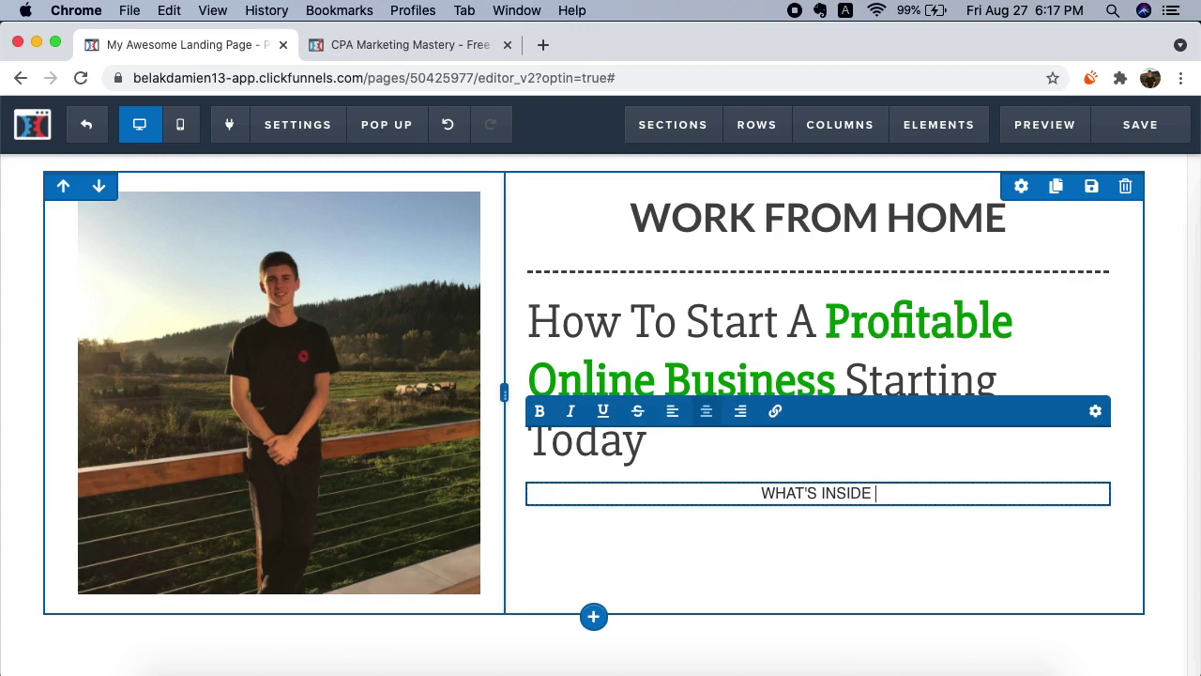
key(BackSpace)
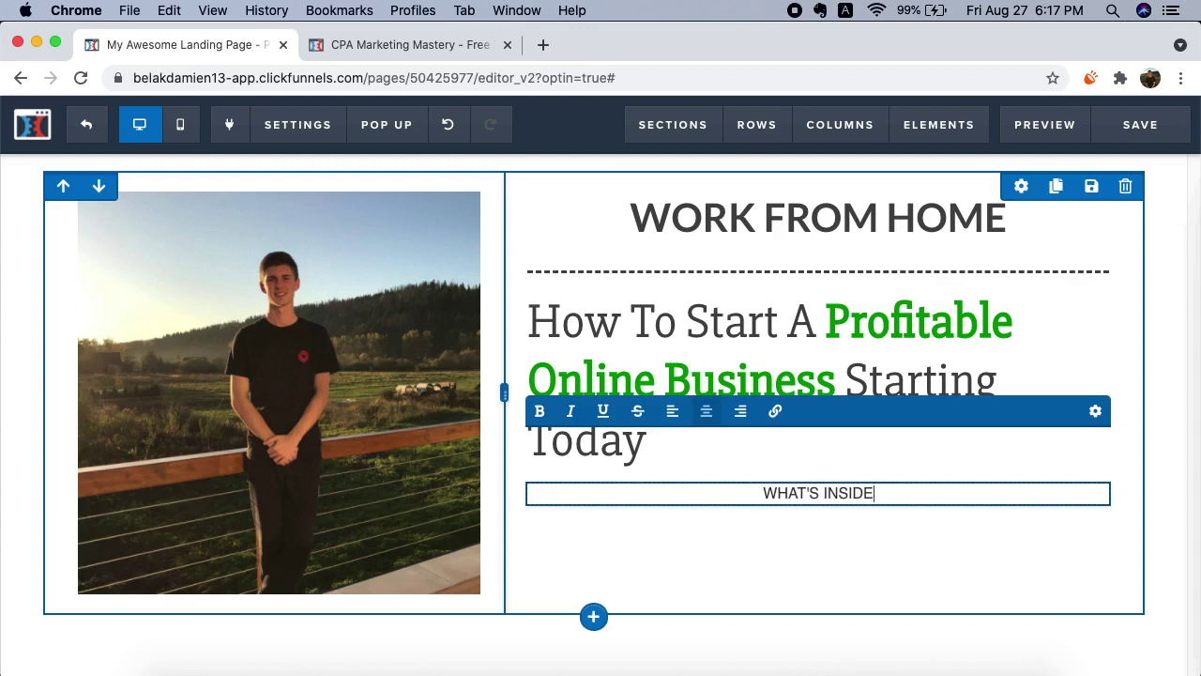
text(:)
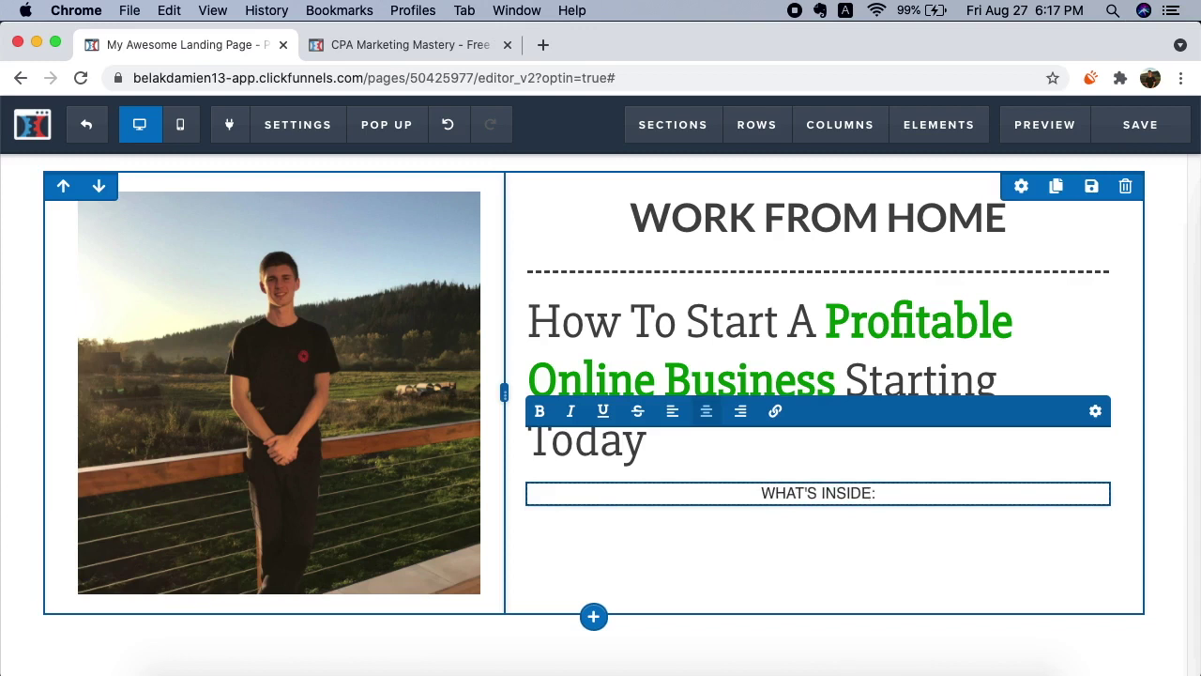
text( Th)
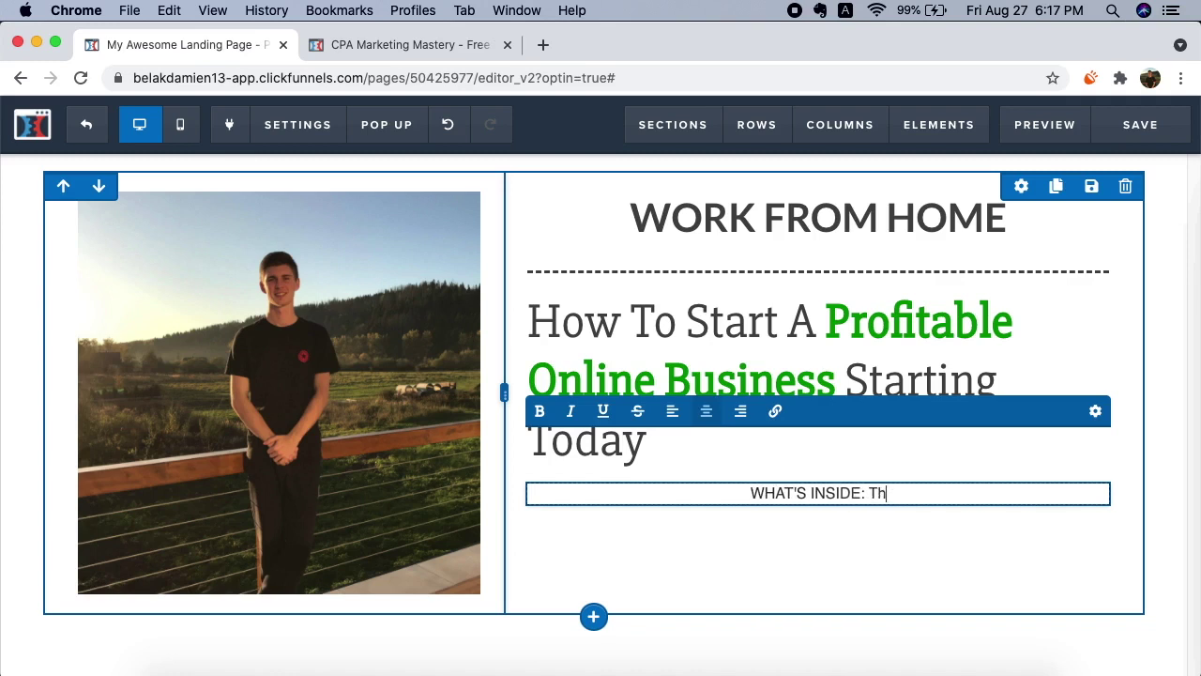
text(e EXACT )
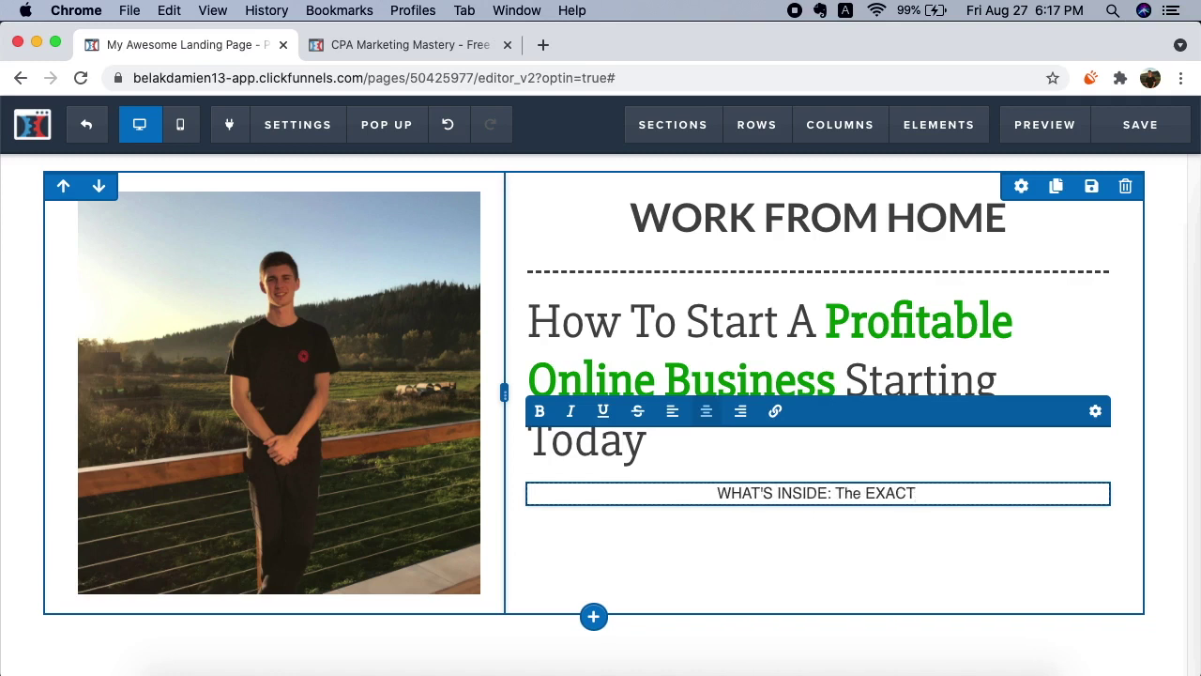
text(Progra)
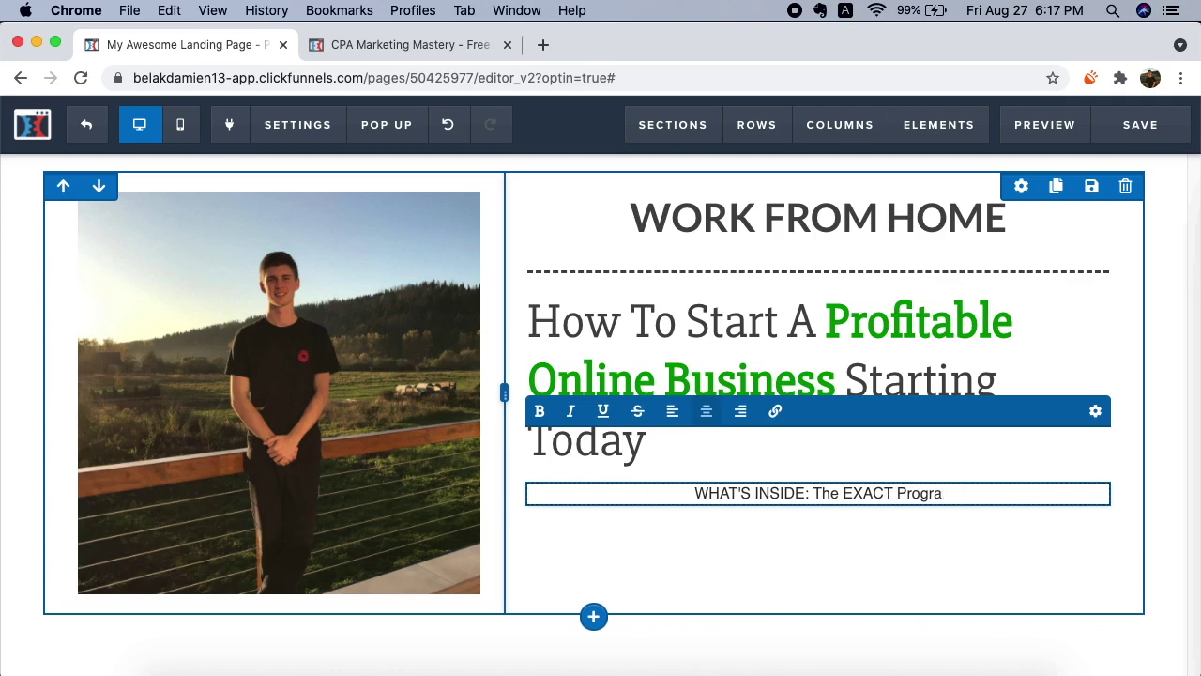
text(m That A)
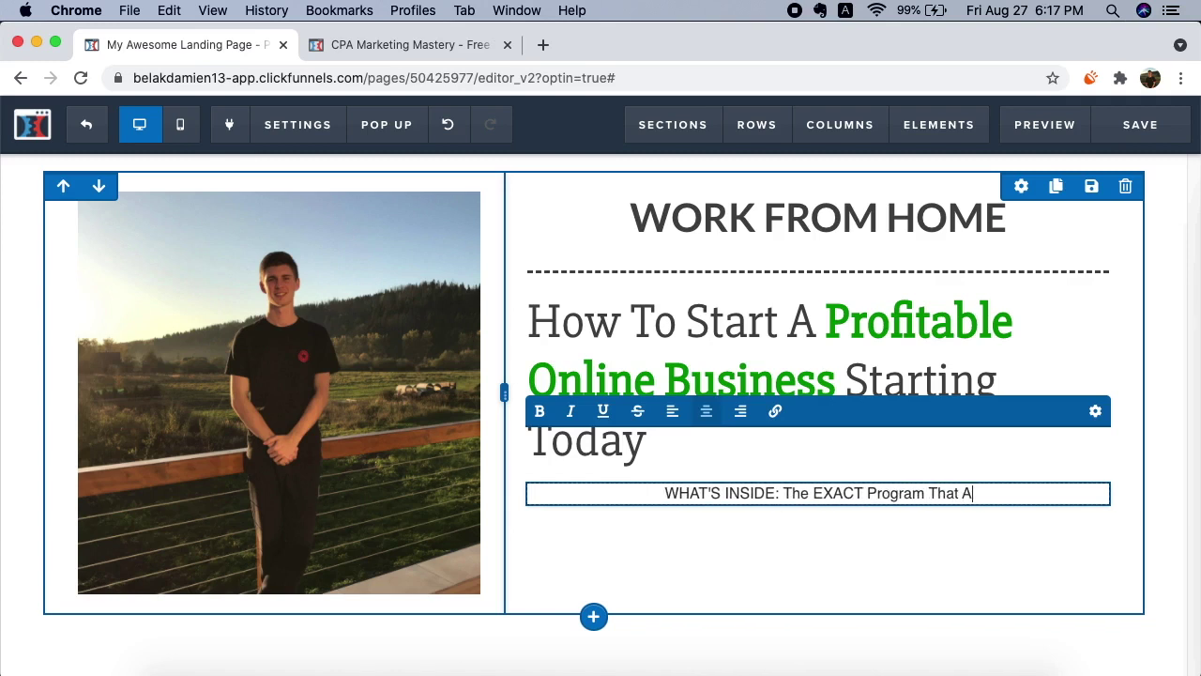
text(llowerd Me )
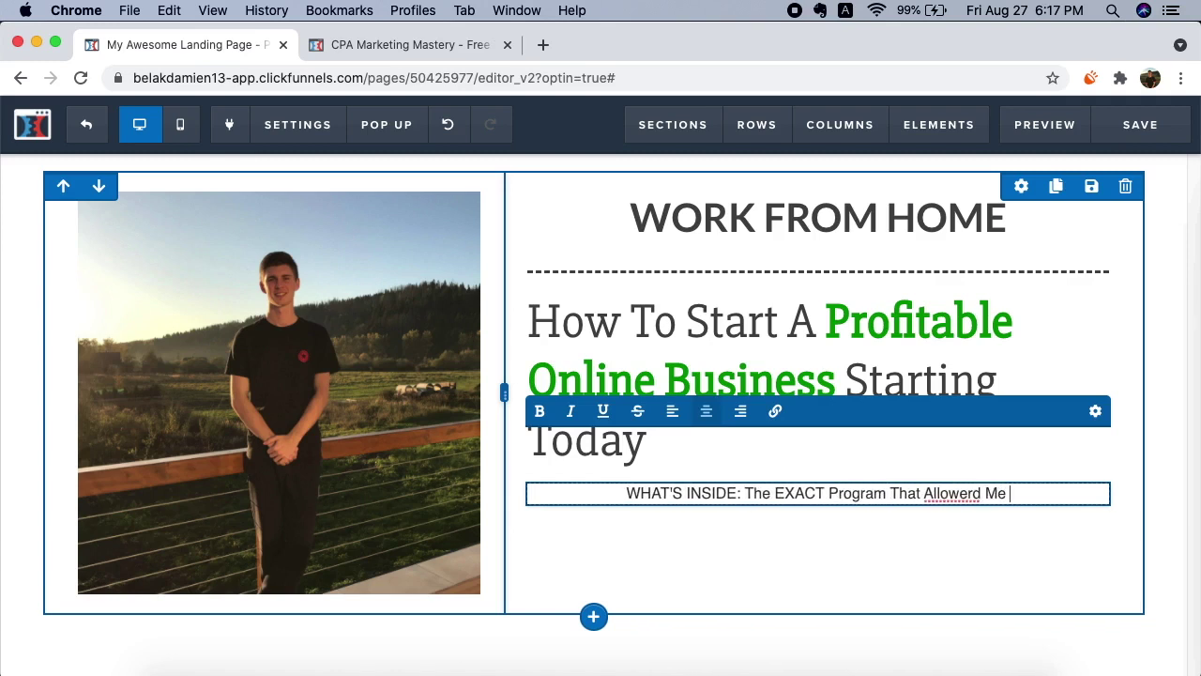
text(To Quit)
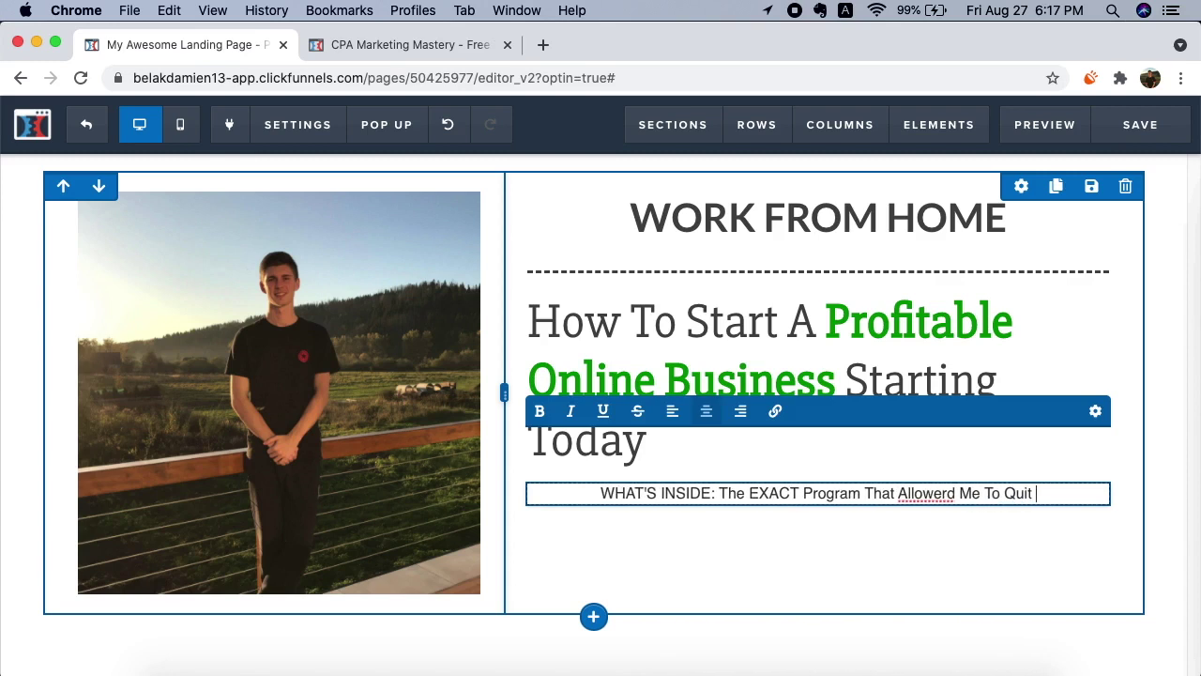
click(947, 490)
key(BackSpace)
text(M)
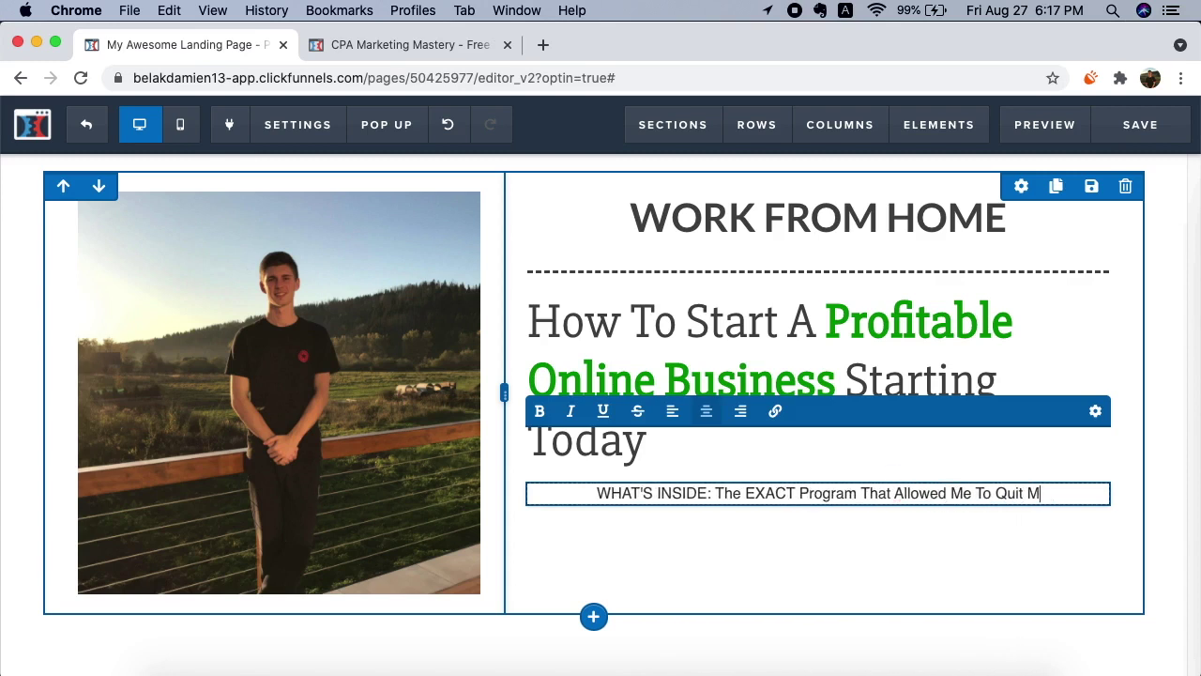
text(y Job AN)
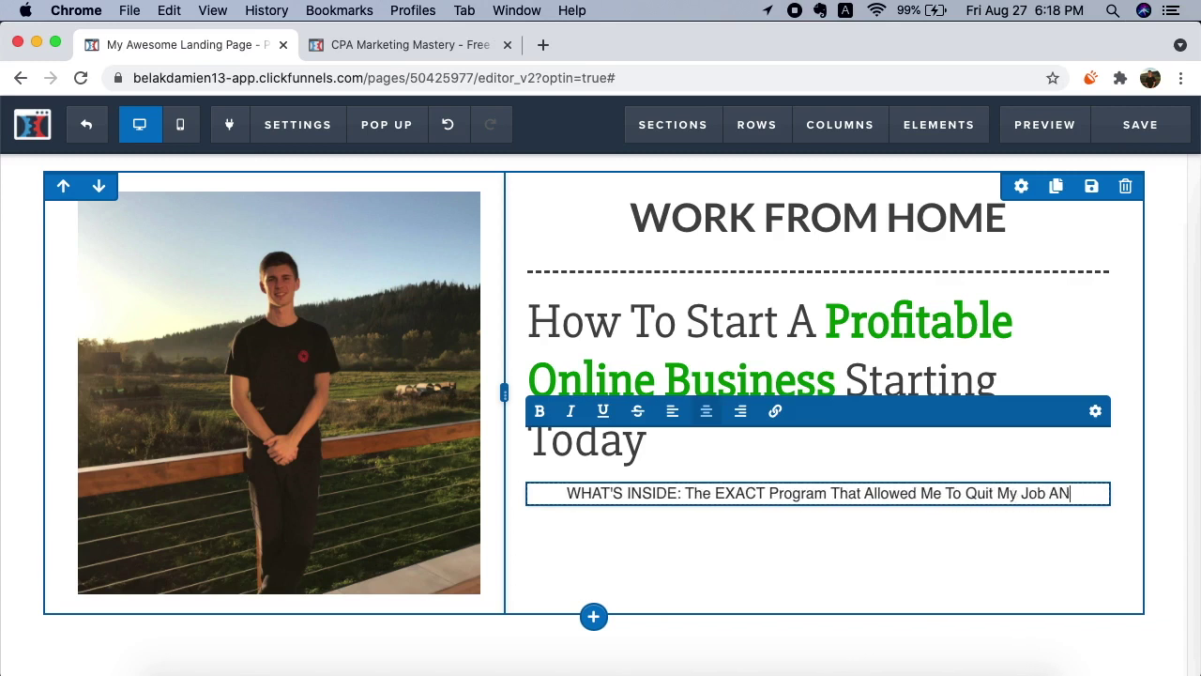
key(BackSpace)
text(nd E)
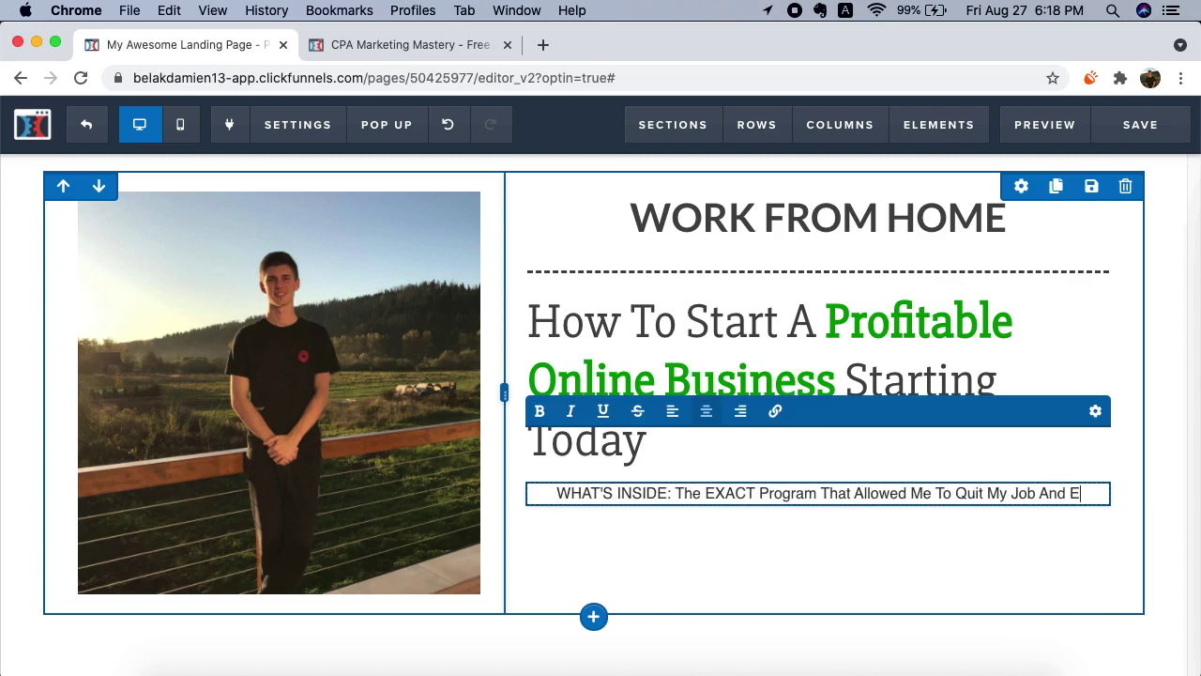
text(arn Over )
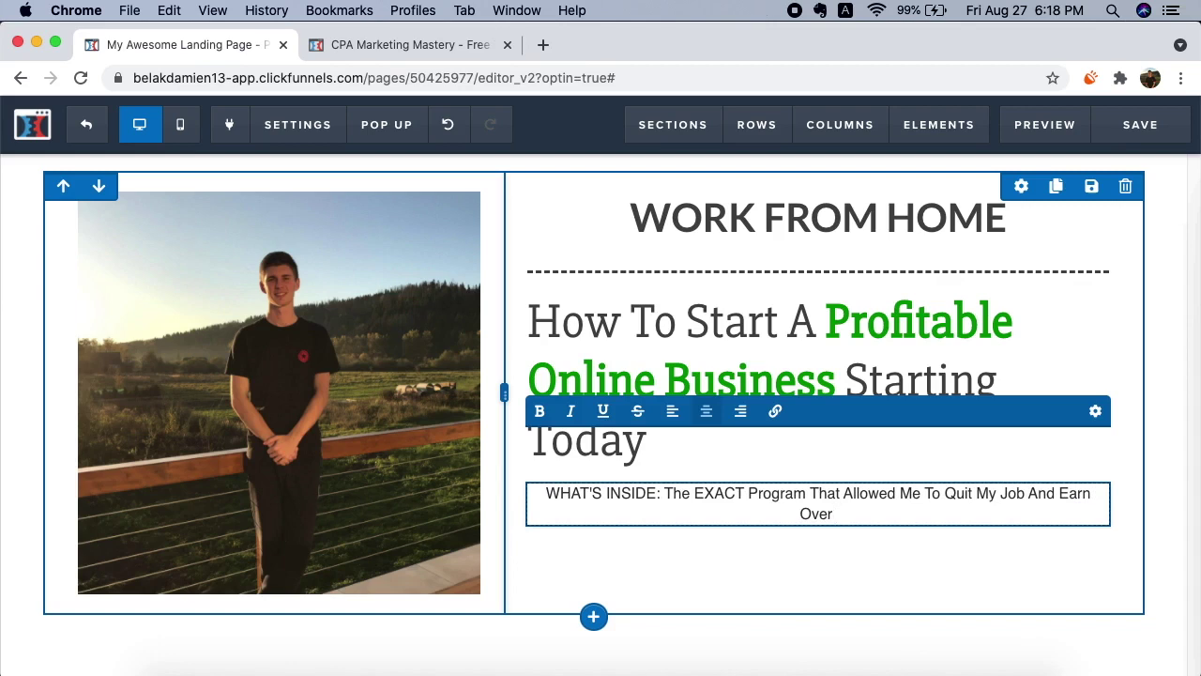
text($)
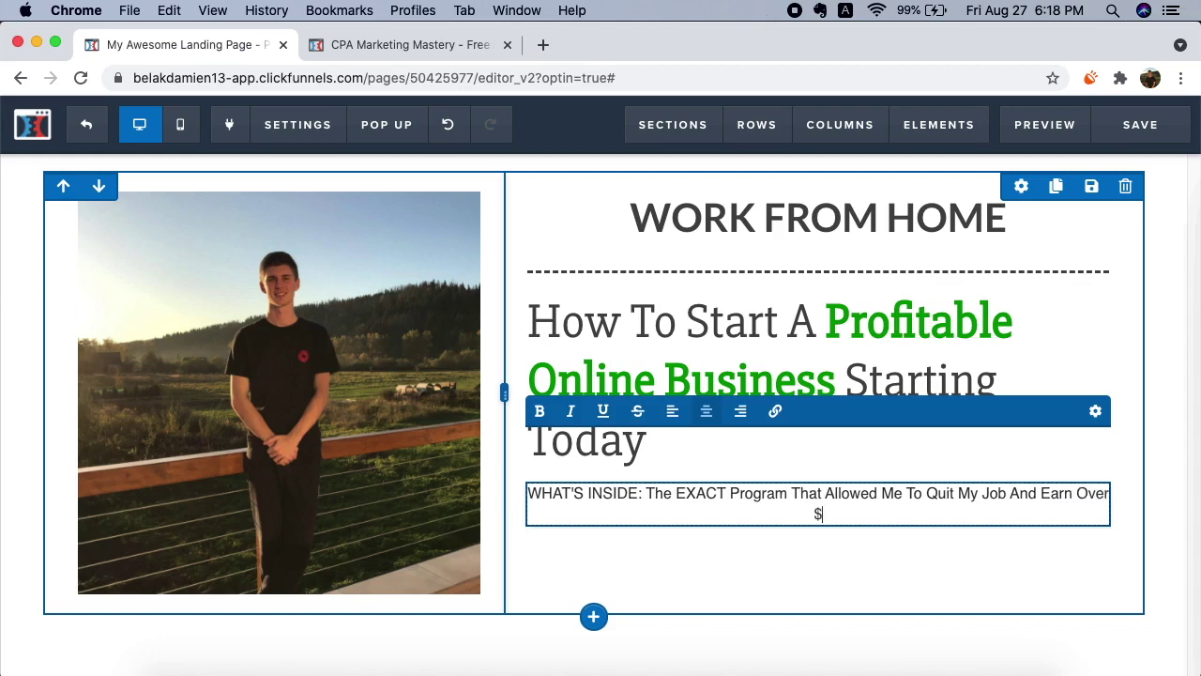
text(10,000 Per)
key(BackSpace)
key(BackSpace)
key(BackSpace)
key(BackSpace)
key(BackSpace)
text(/Month Onli)
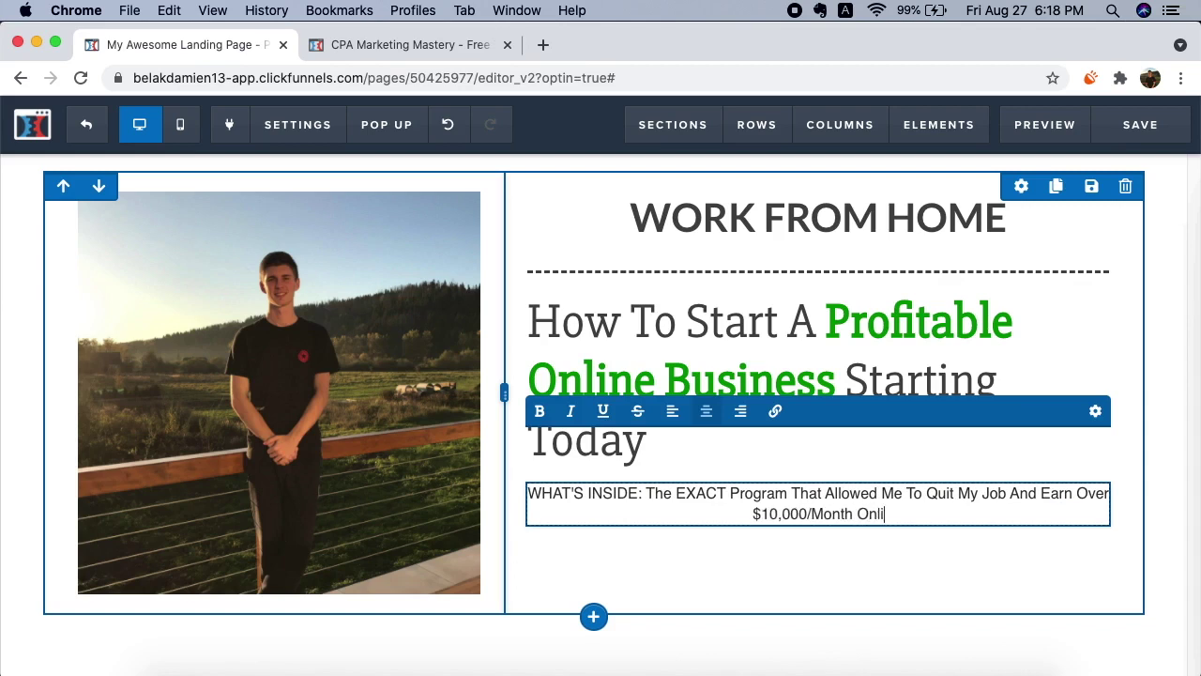
text(ne)
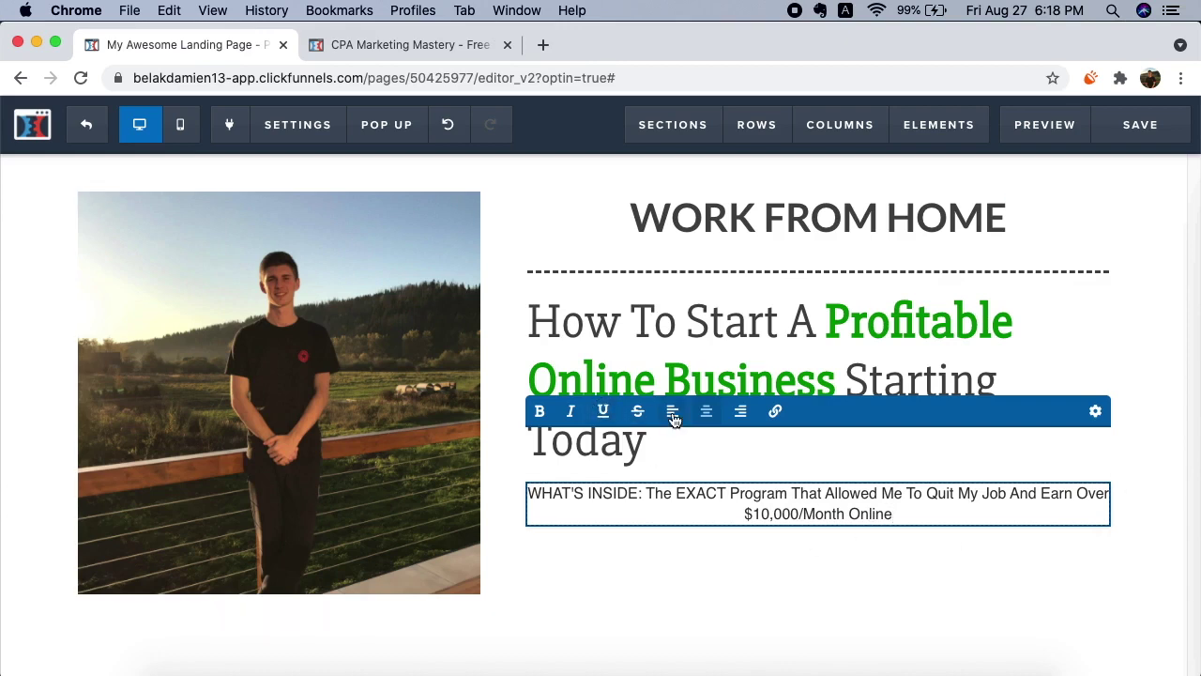
Step: Left-align the paragraph and make the 'WHAT'S INSIDE:' label bold
click(675, 413)
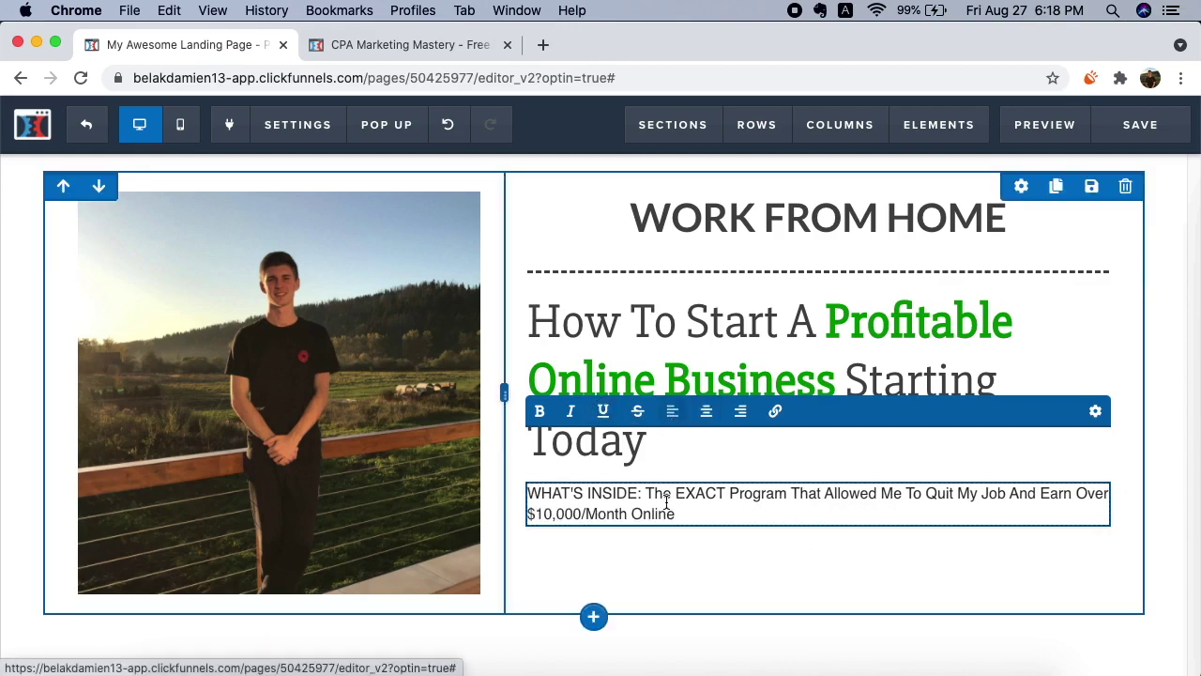
triple_click(713, 513)
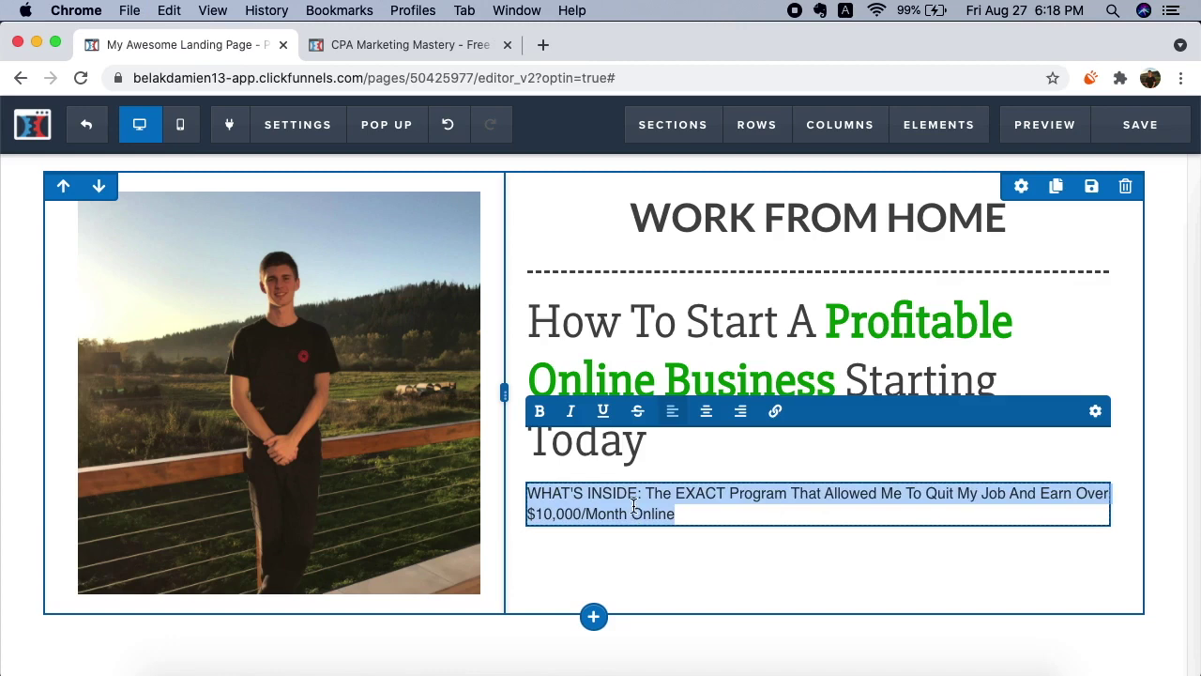
drag(642, 494, 550, 497)
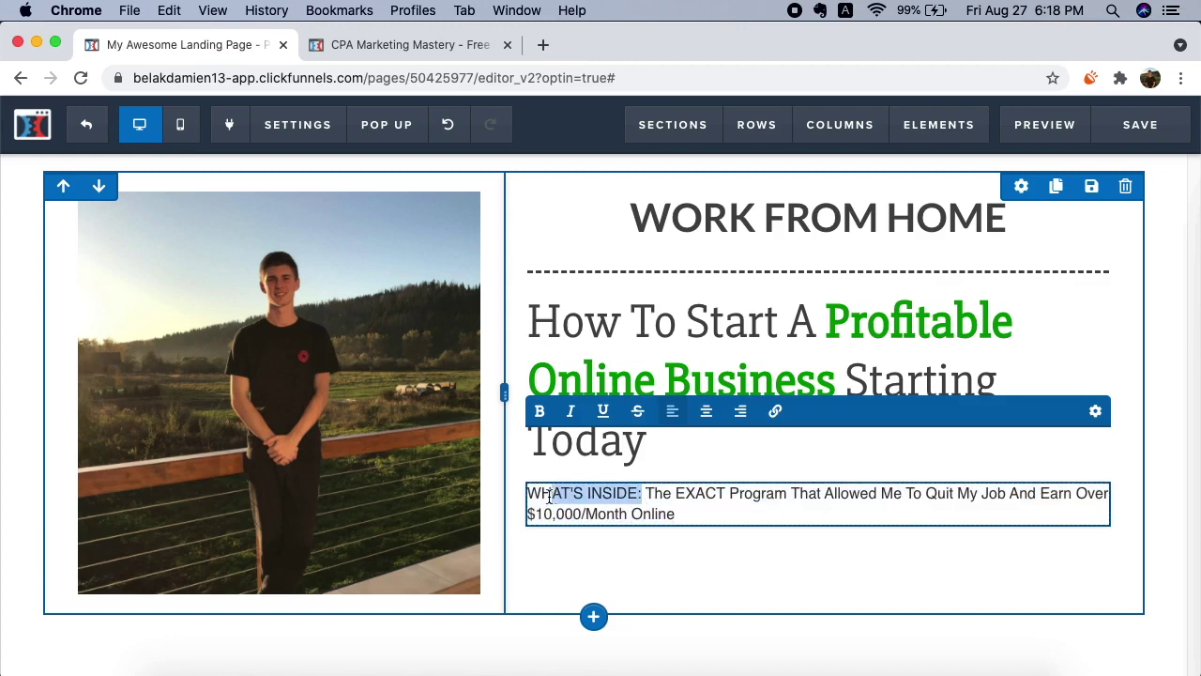
click(539, 411)
click(976, 514)
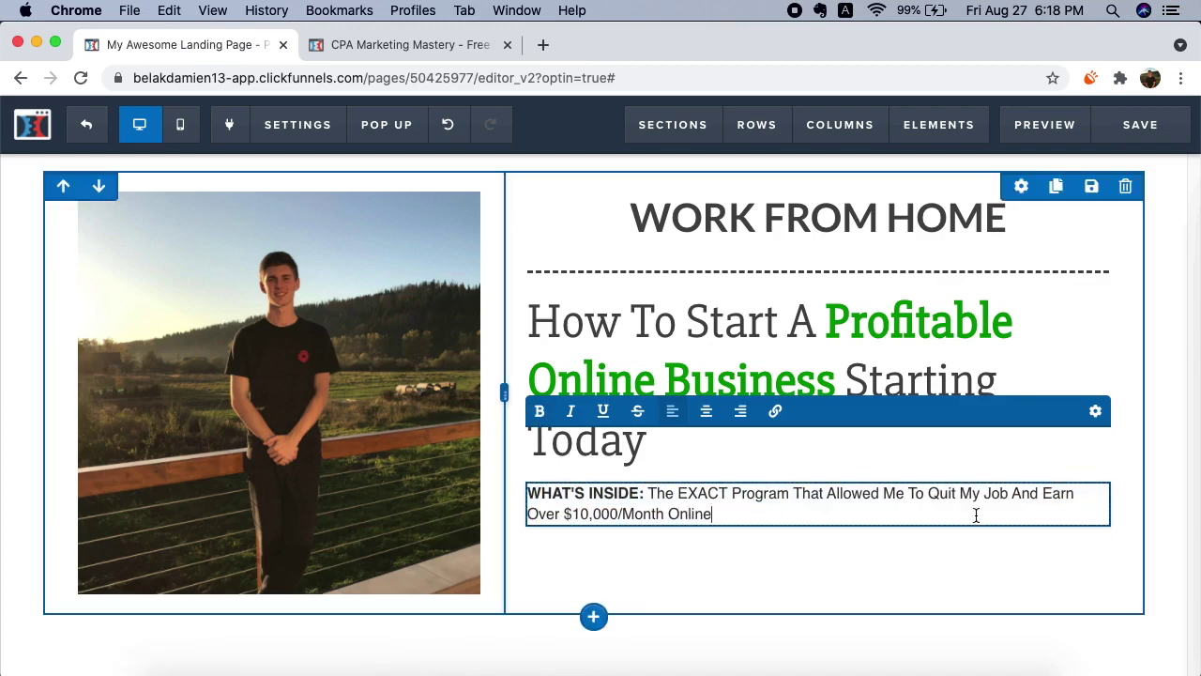
Step: Set the paragraph font size to 18, bold colour red and top margin 20
click(1095, 411)
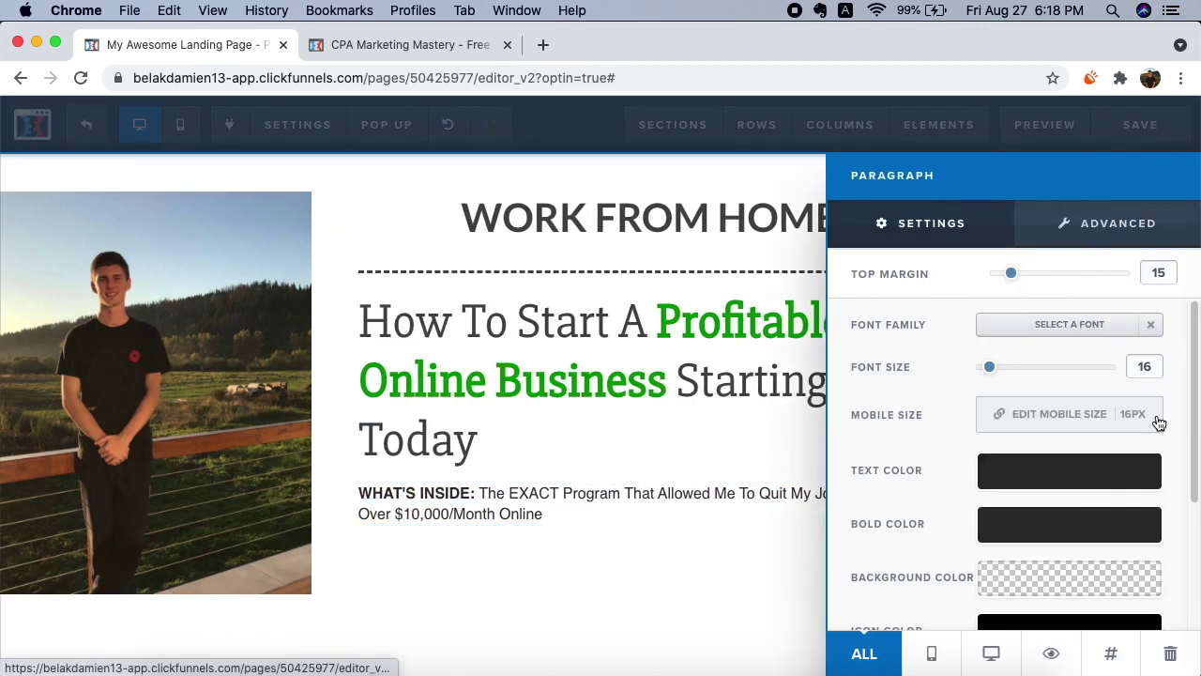
text(20)
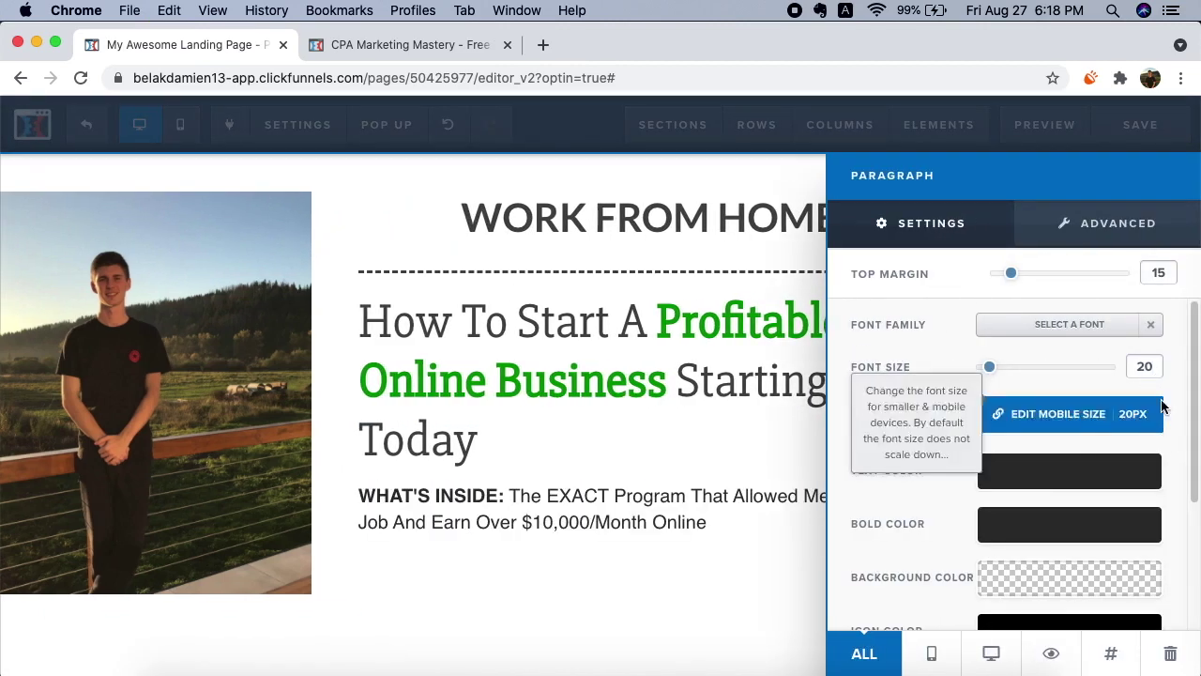
drag(1160, 366, 1112, 366)
text(18)
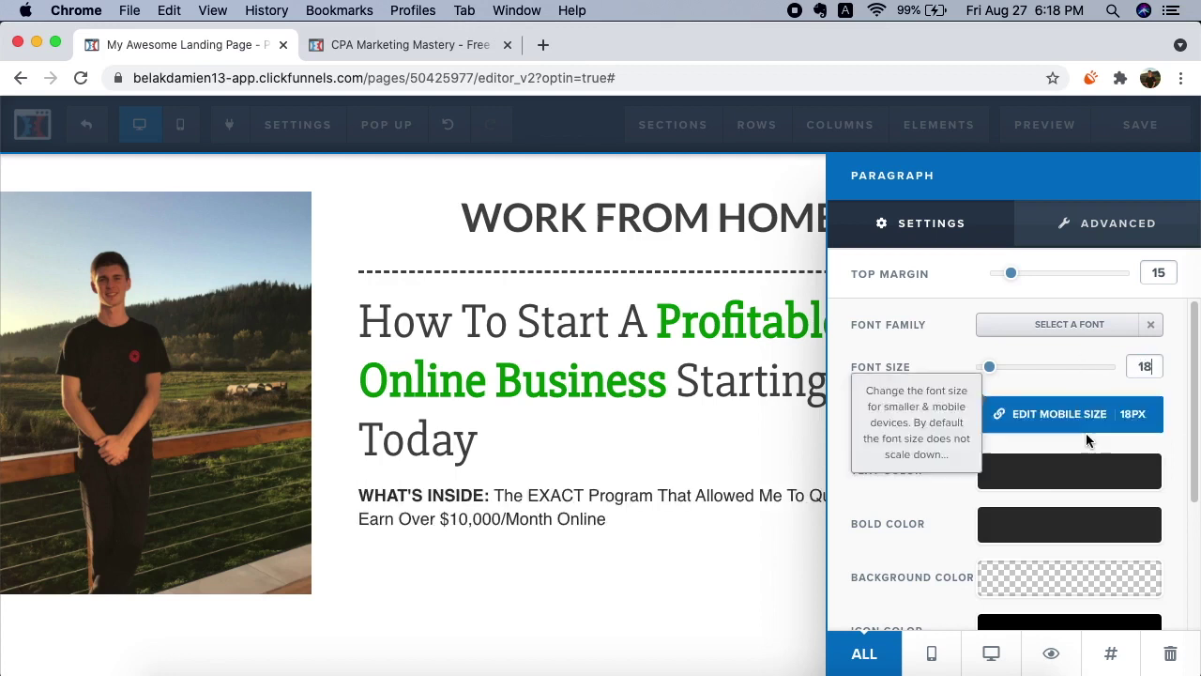
click(984, 537)
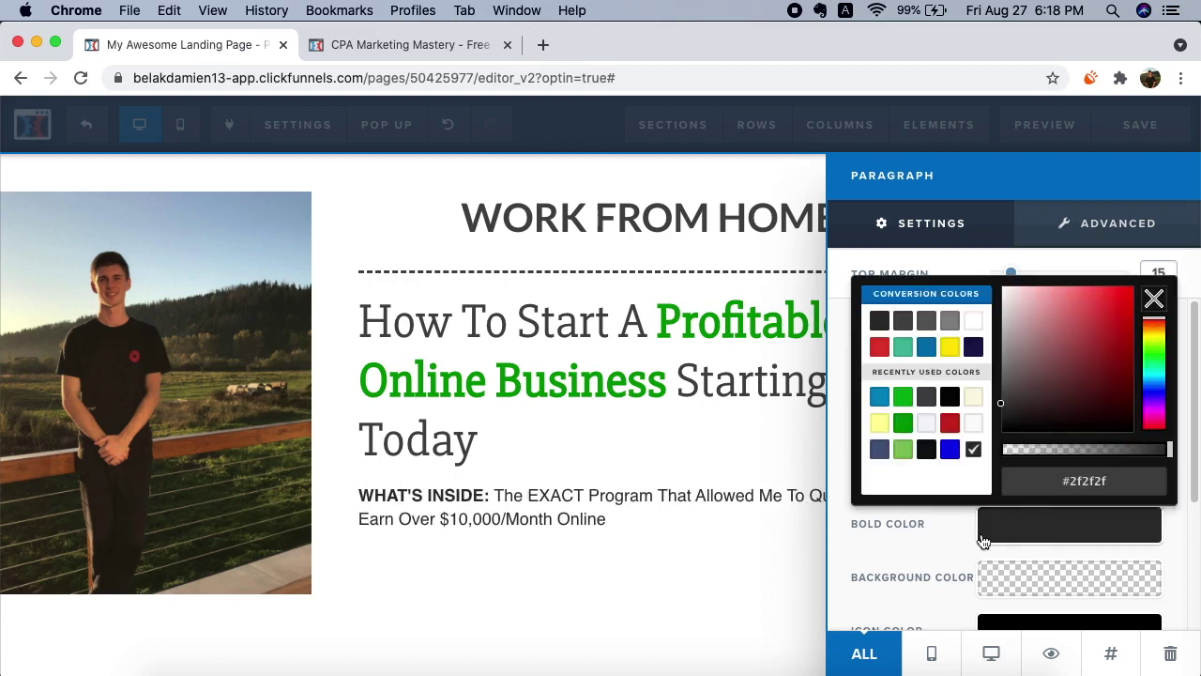
click(950, 424)
click(551, 626)
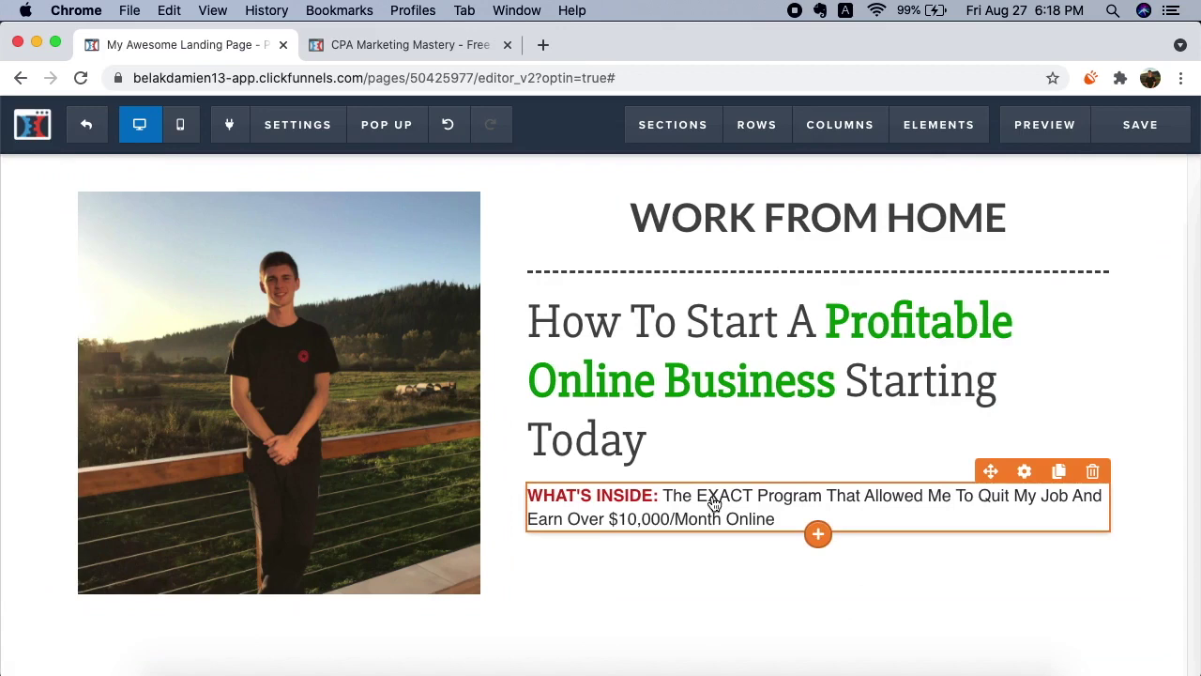
click(1021, 472)
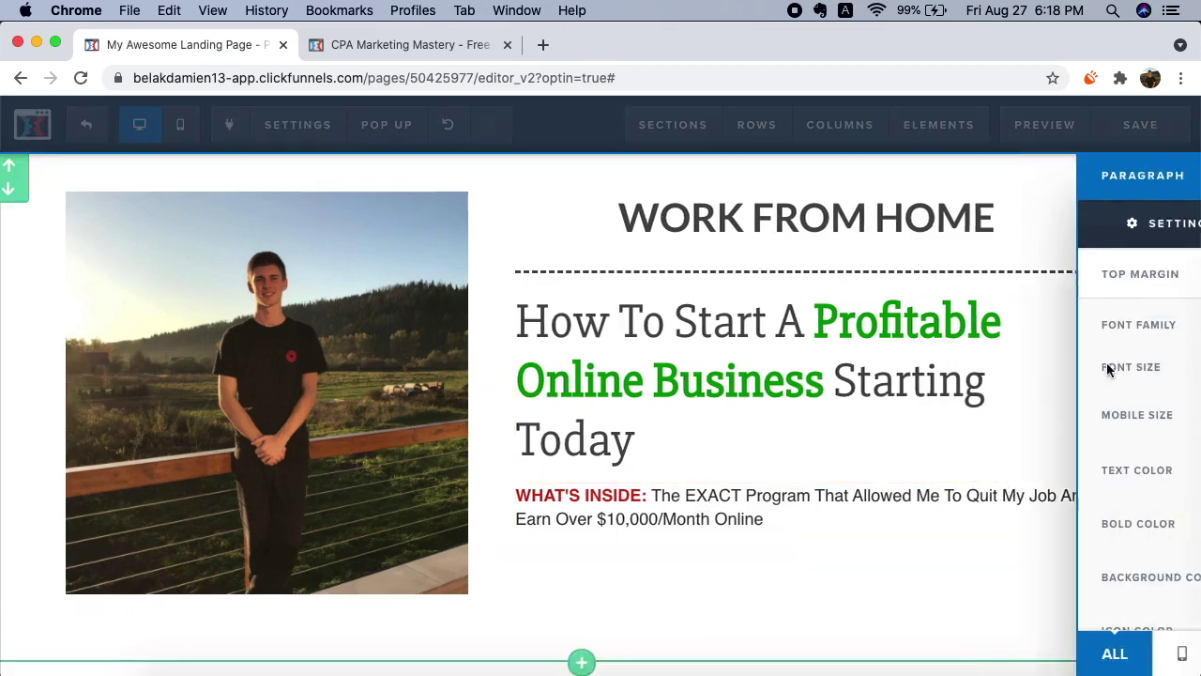
double_click(1161, 273)
text(20)
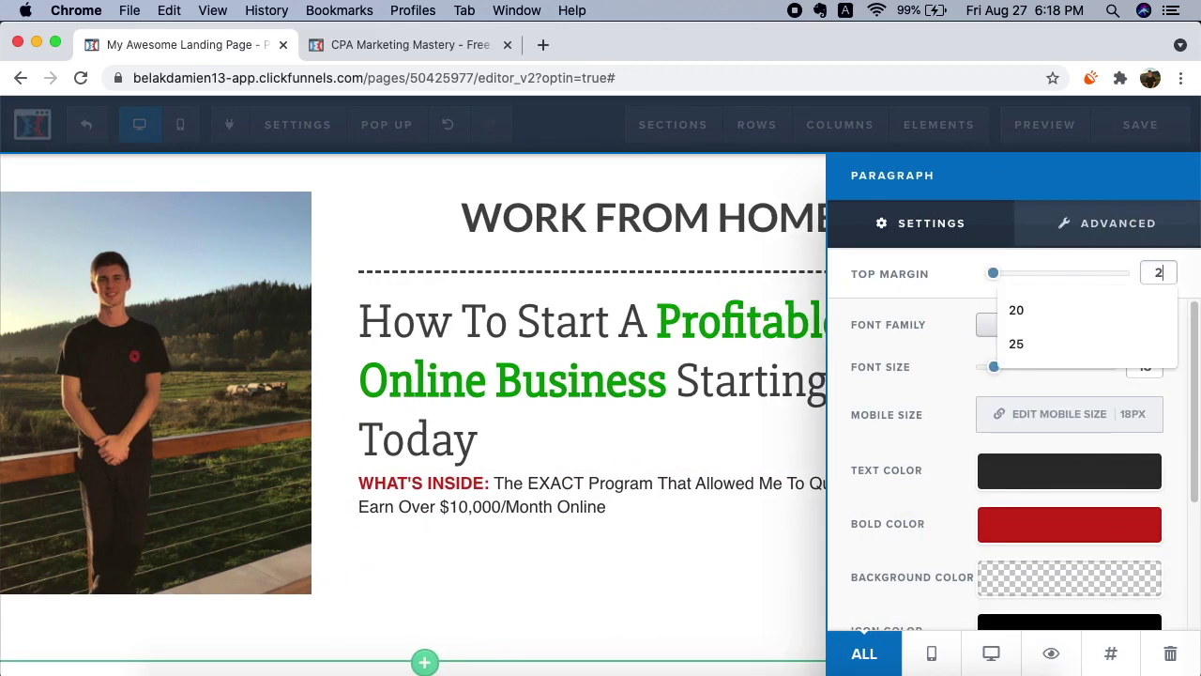
click(655, 477)
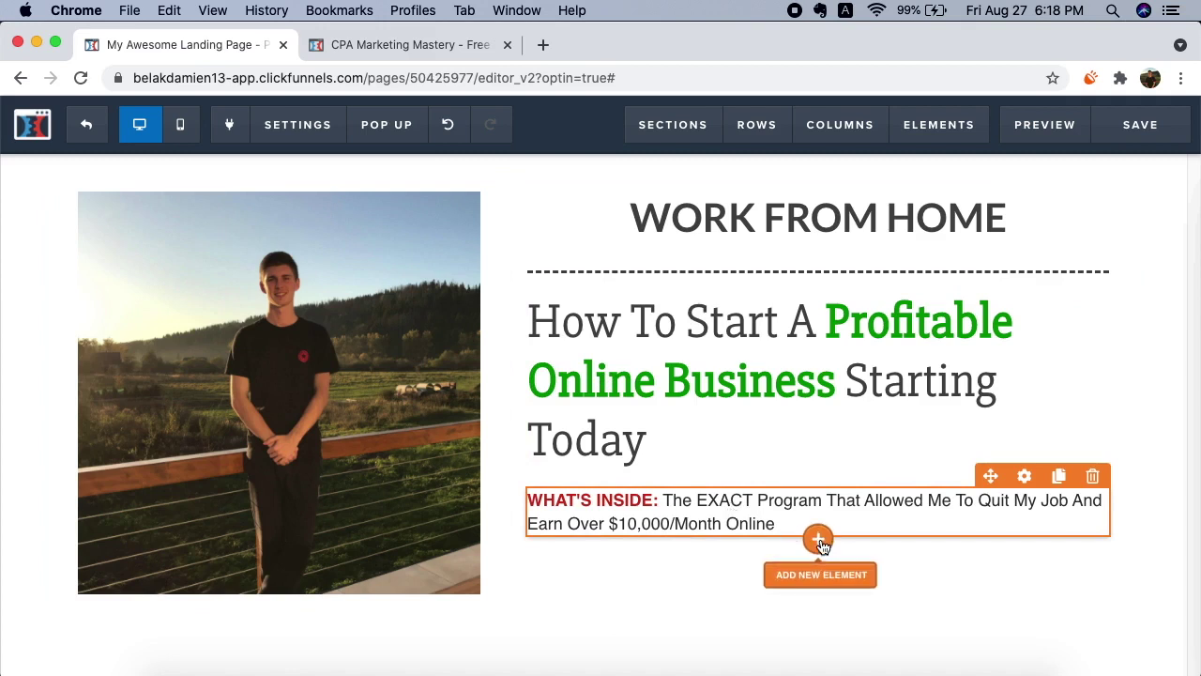
Step: Add a 'Click to Sign Up' button below the paragraph
click(818, 540)
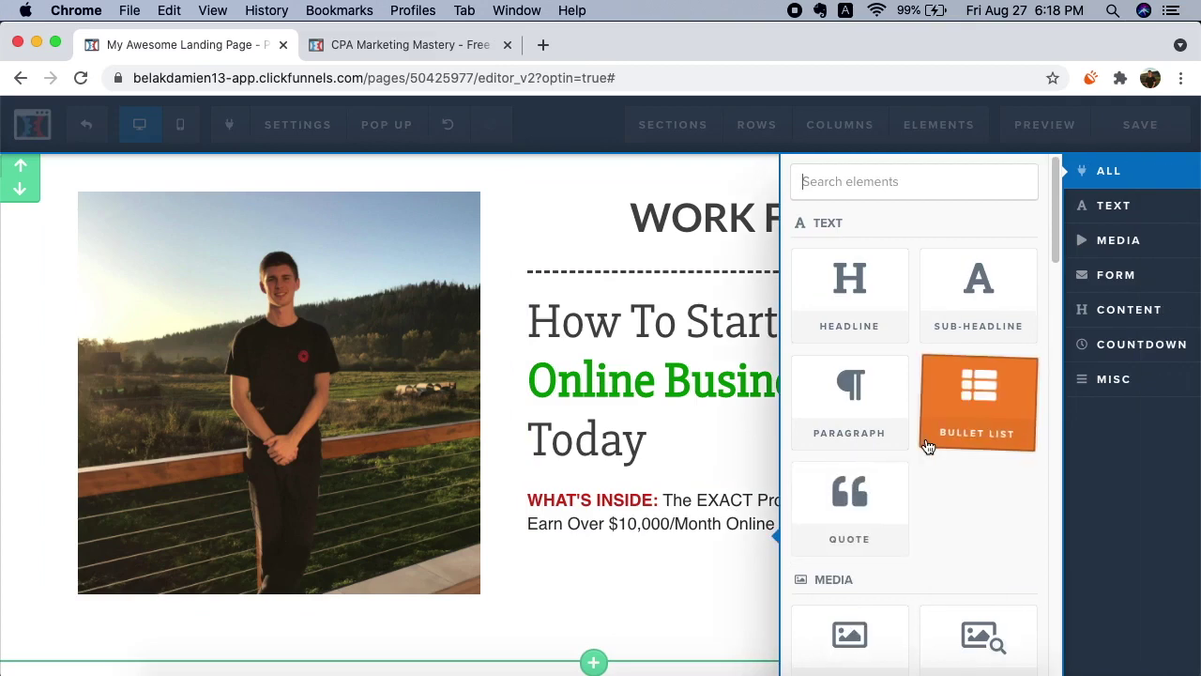
scroll(927, 442, down, 6)
scroll(924, 442, down, 2)
scroll(917, 453, down, 5)
scroll(917, 456, up, 5)
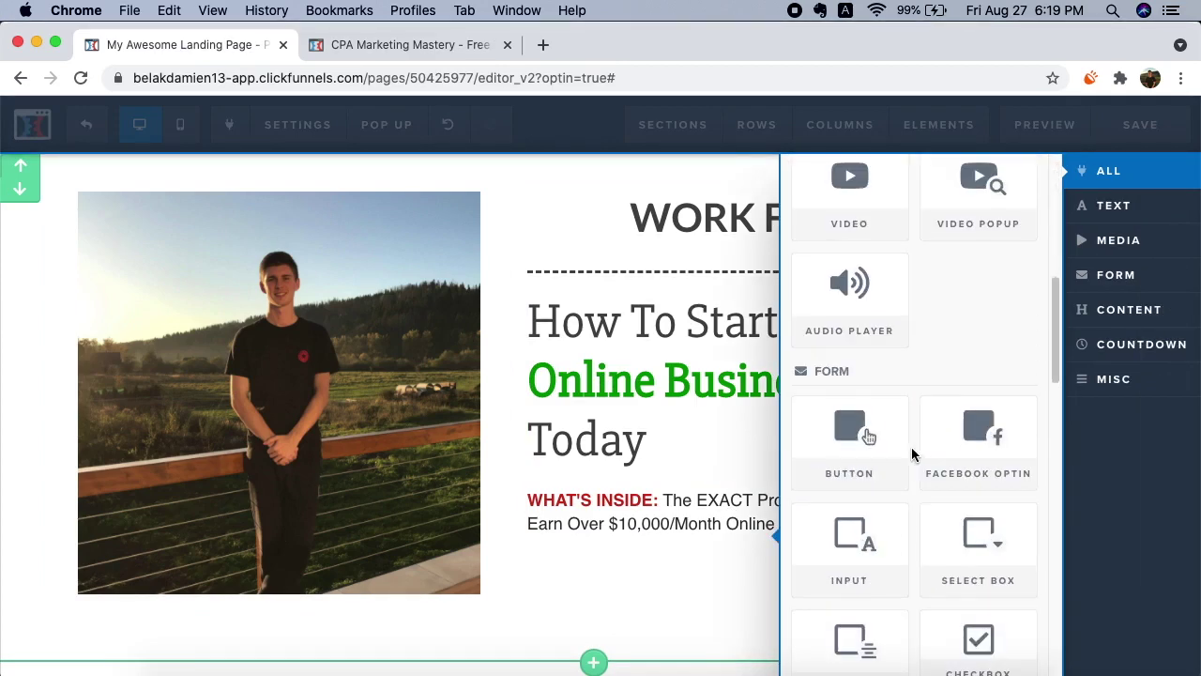
click(857, 454)
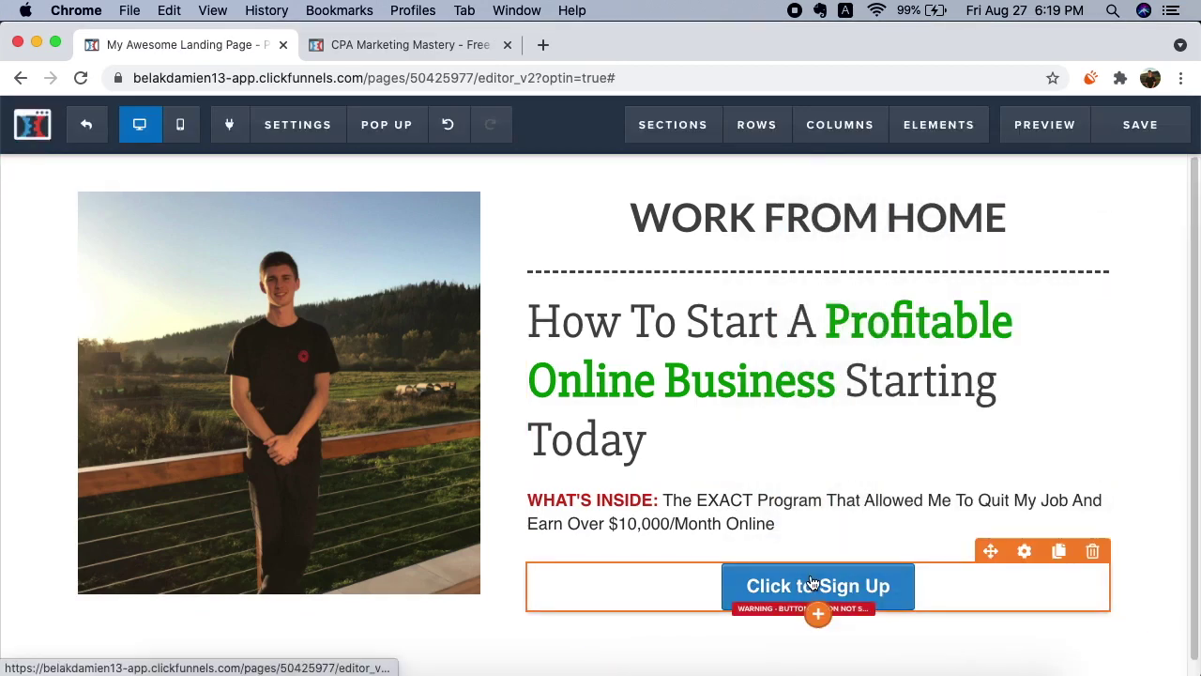
Step: Give the button the flat style, a lighter blue background and text size 30
click(813, 583)
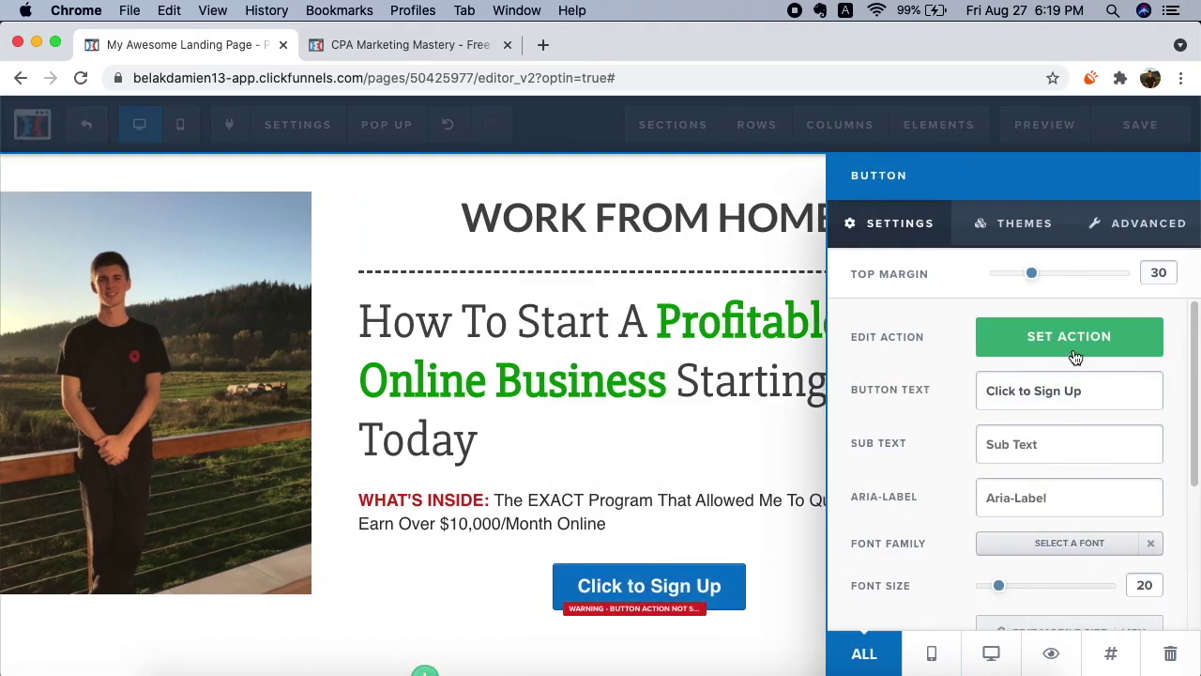
scroll(1069, 357, down, 2)
scroll(1033, 433, up, 2)
click(1018, 223)
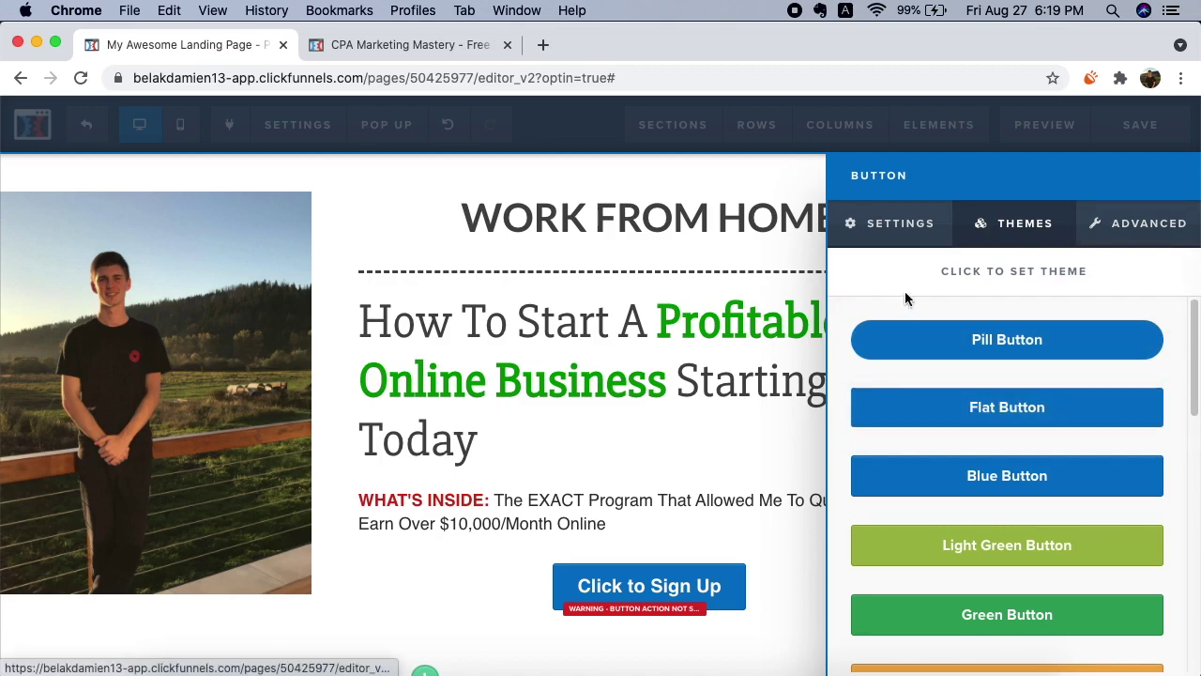
click(973, 409)
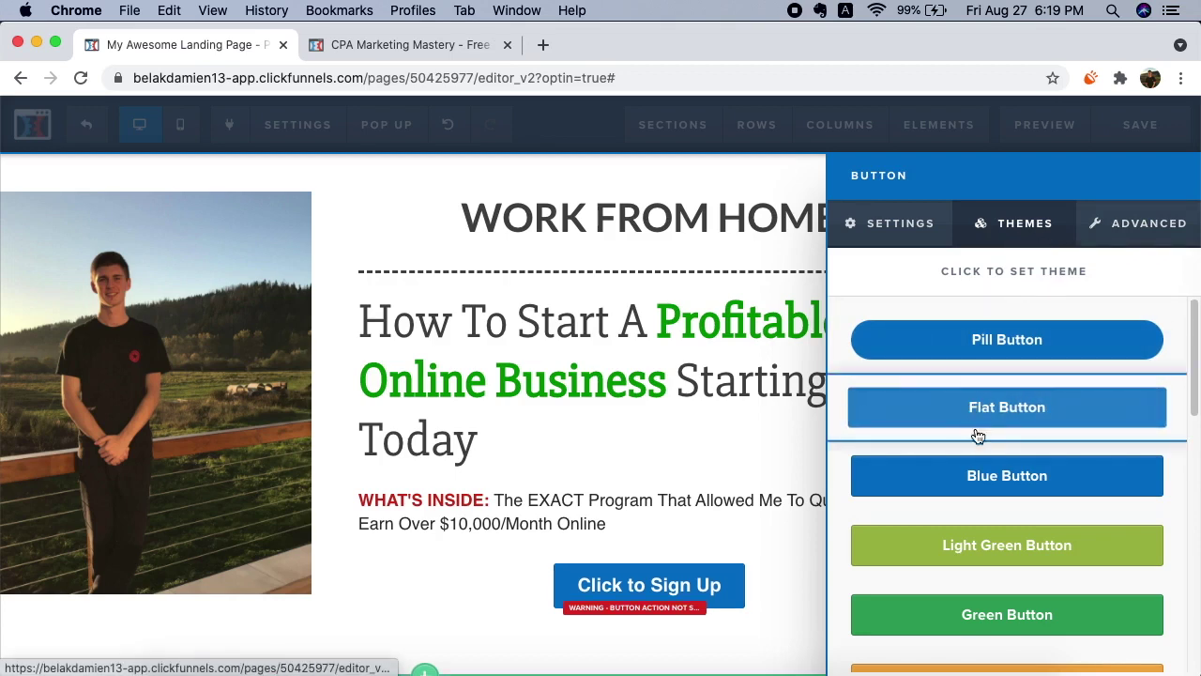
click(896, 225)
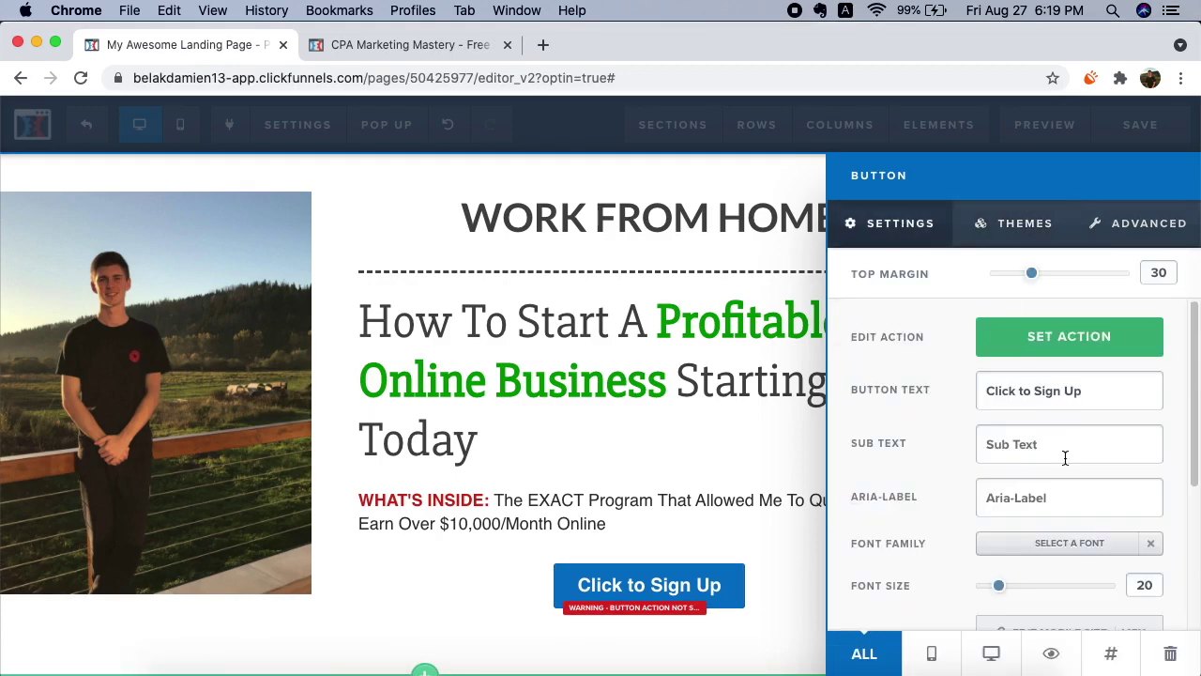
scroll(1065, 457, down, 5)
click(1044, 592)
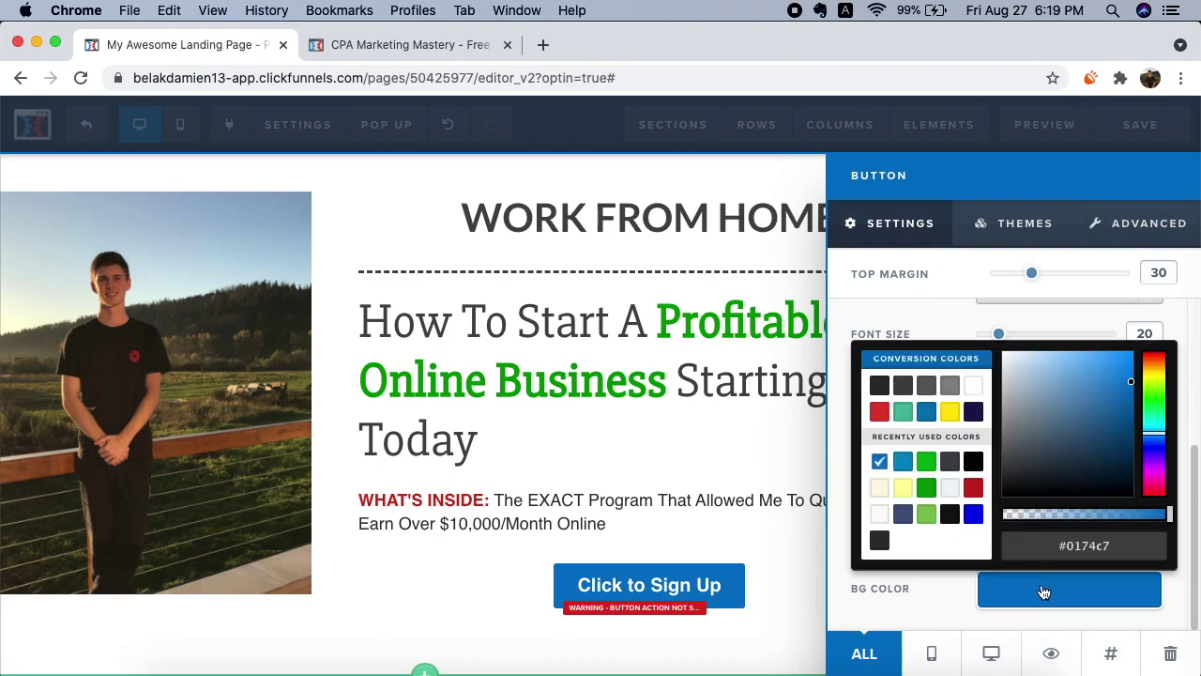
click(903, 460)
click(867, 300)
scroll(997, 433, up, 5)
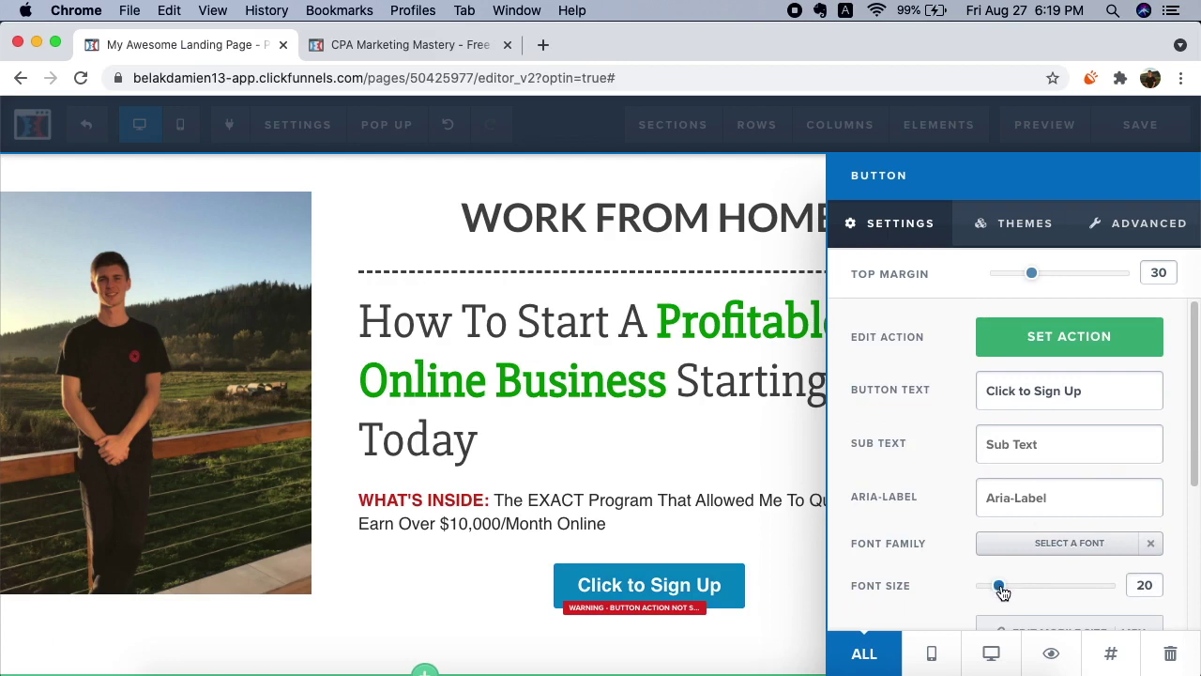
drag(1001, 585, 1023, 585)
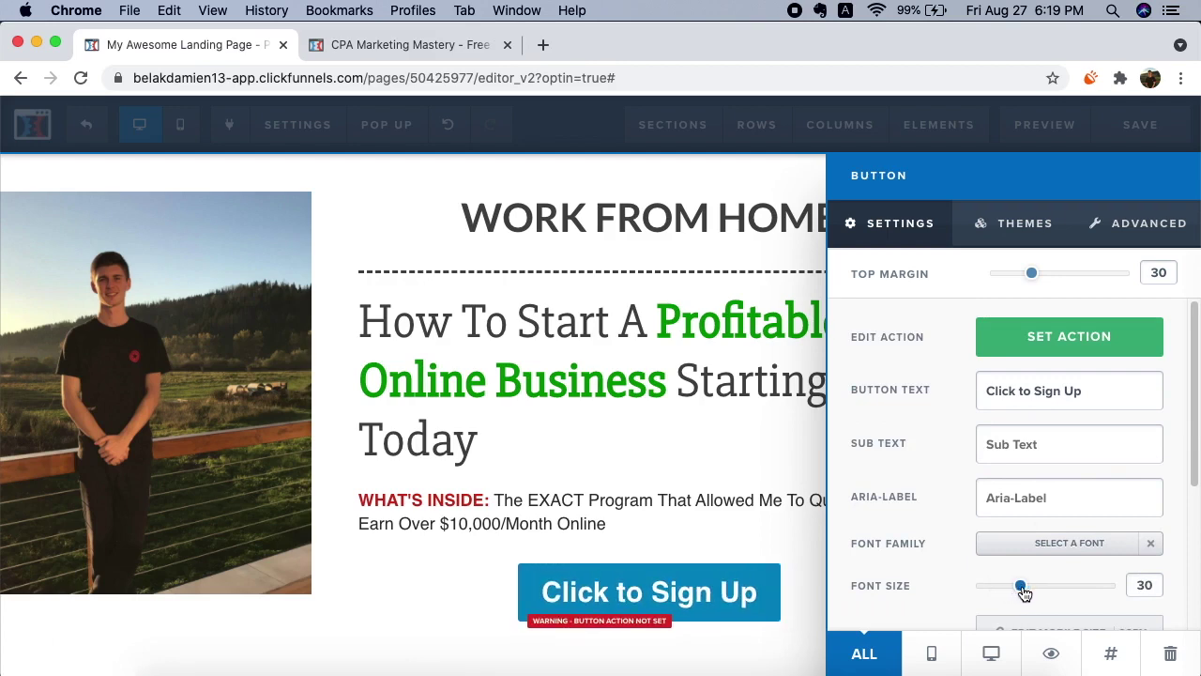
Step: Change the button text to 'YES! I WANT INSTANT ACCESS!'
click(719, 587)
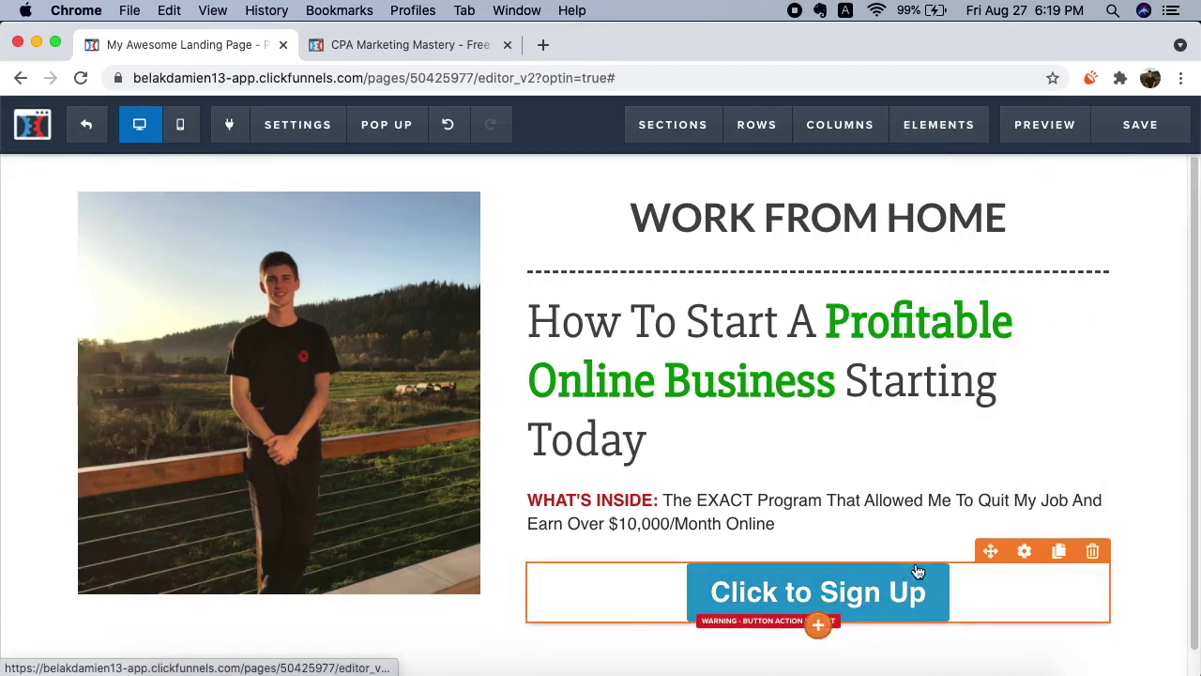
click(918, 571)
drag(1098, 390, 850, 366)
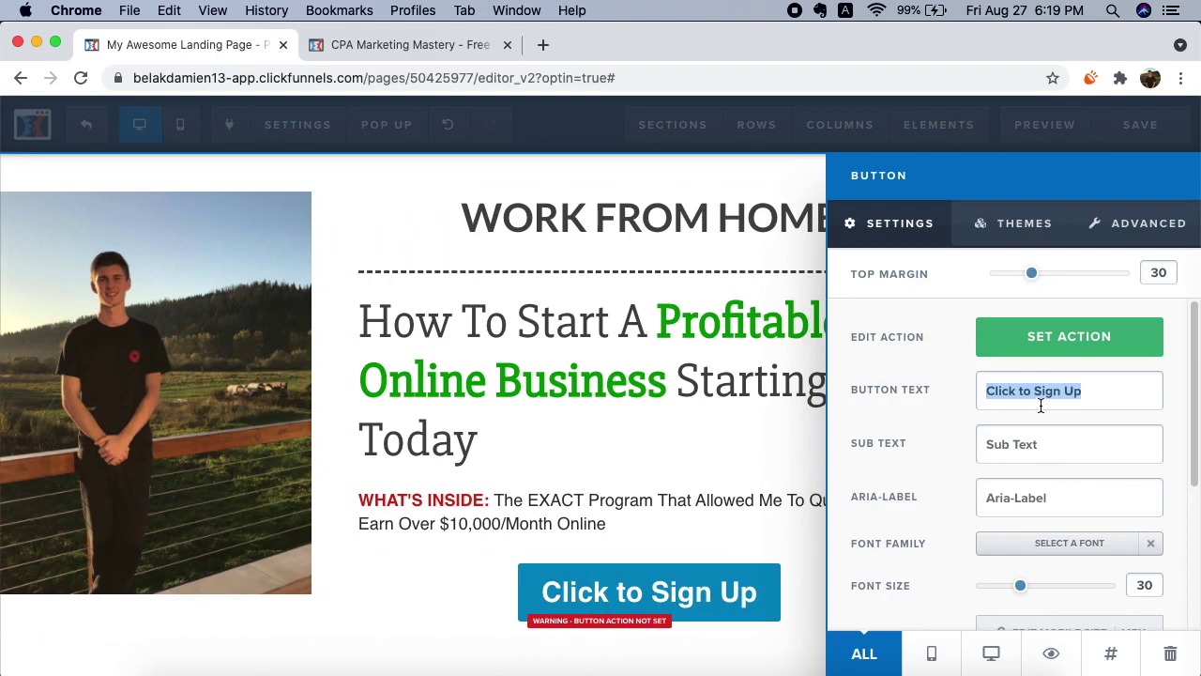
text(YES)
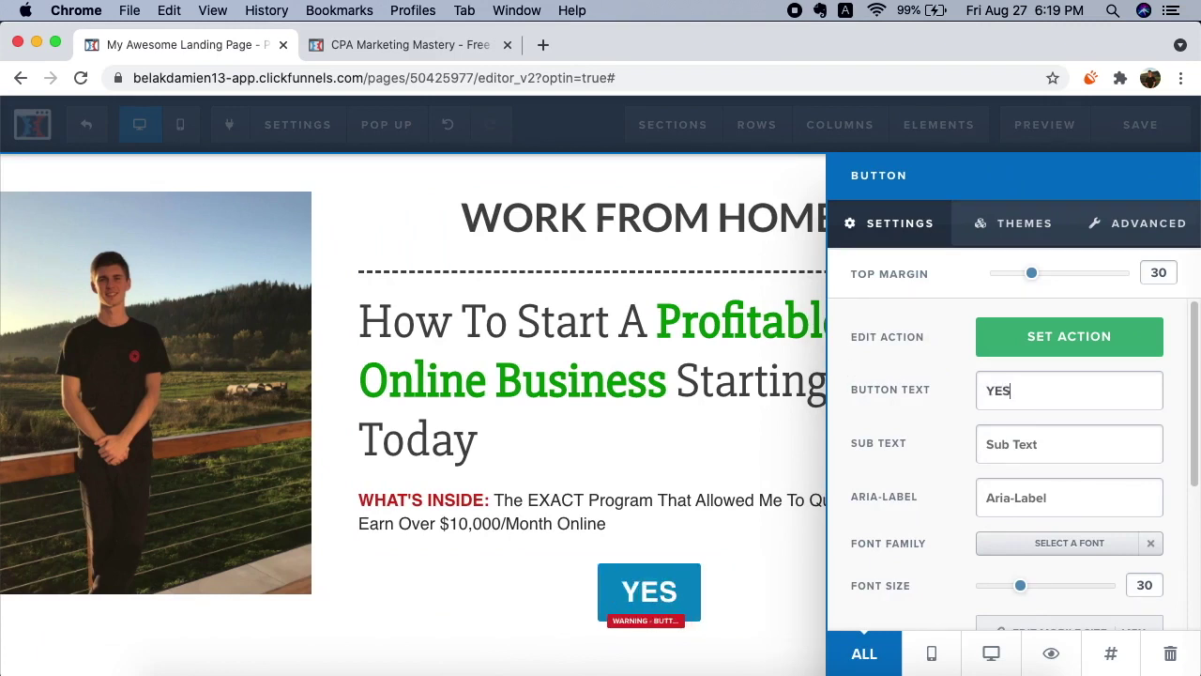
text(! I WA)
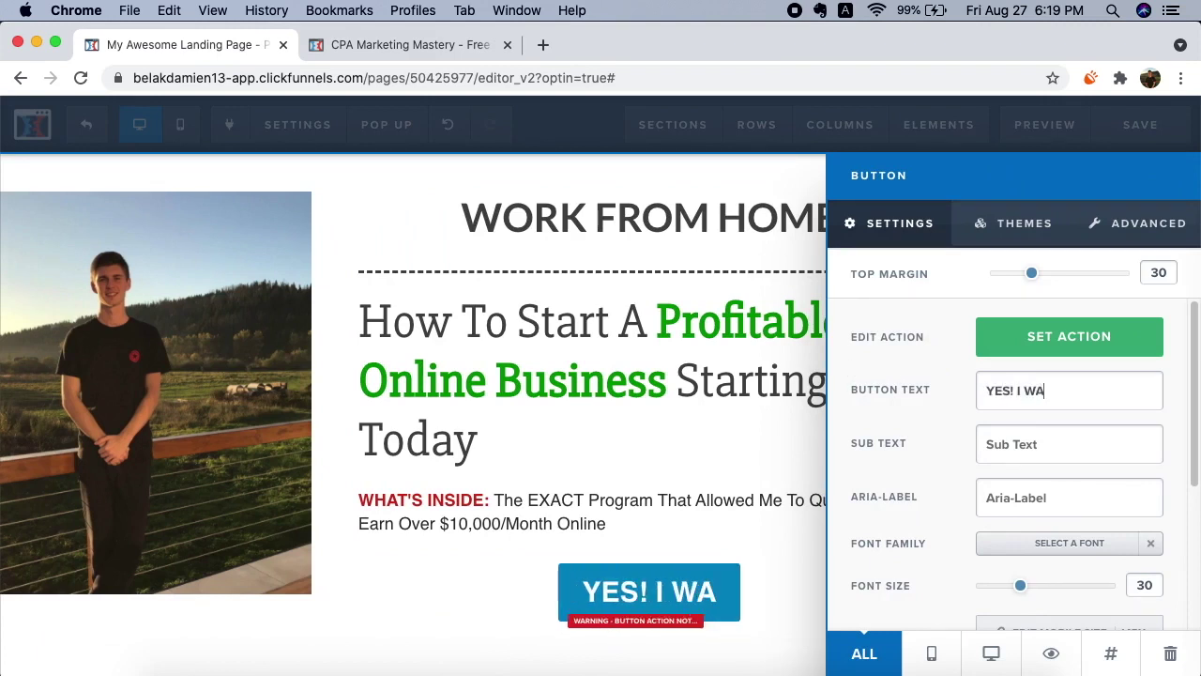
text(NT U)
key(BackSpace)
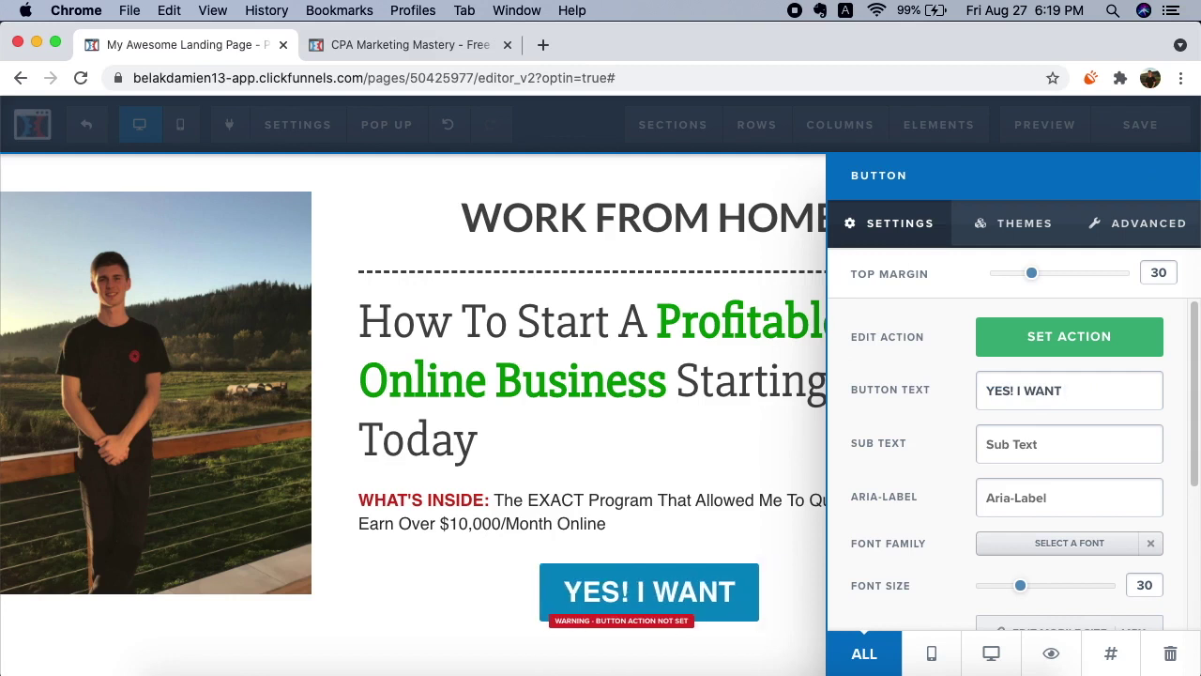
text(INSTANT ACCES)
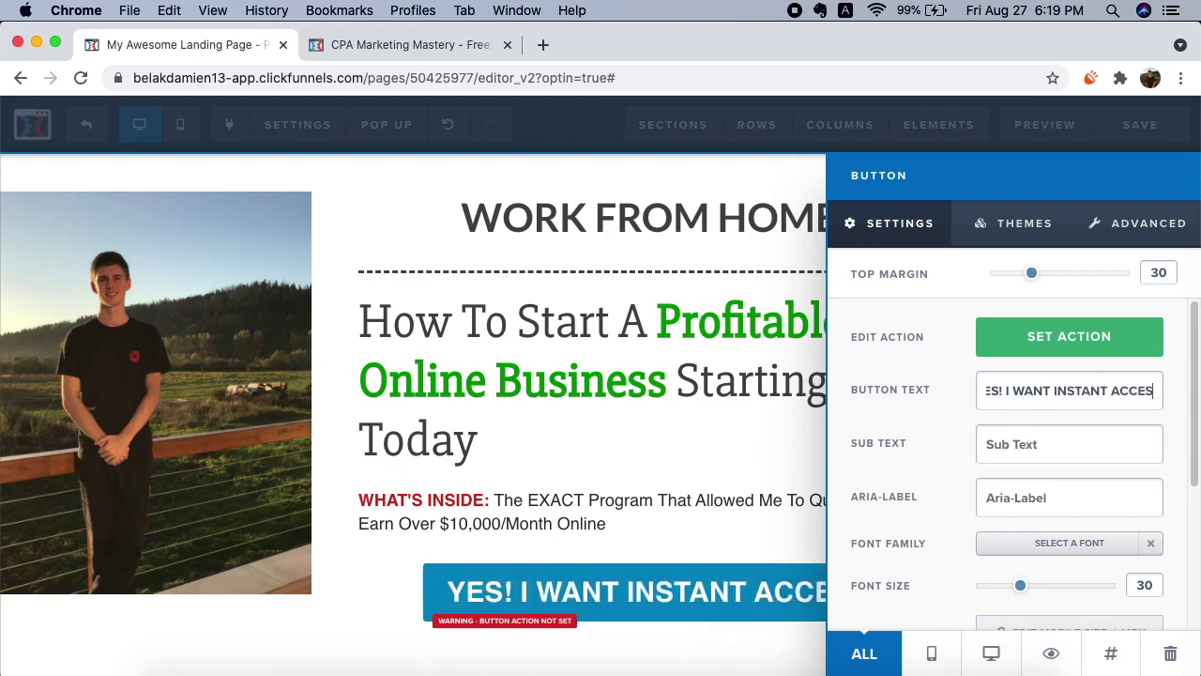
text(S!)
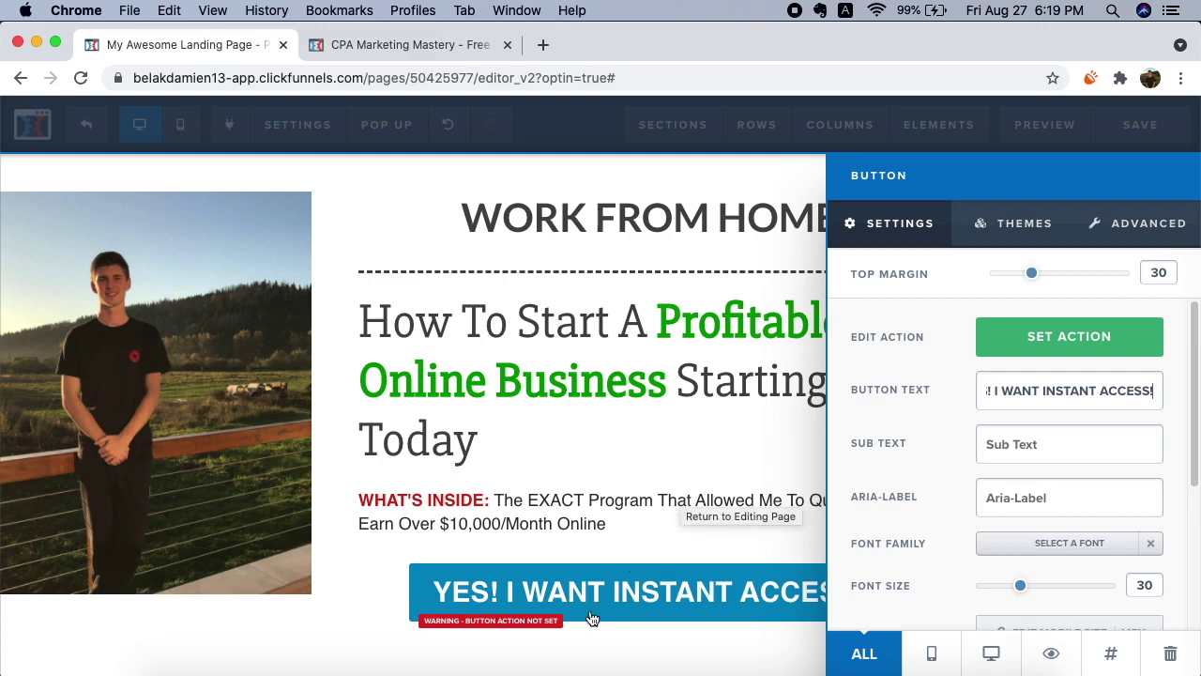
Step: Set the button width to Fill Width in the advanced style options
scroll(1049, 477, down, 5)
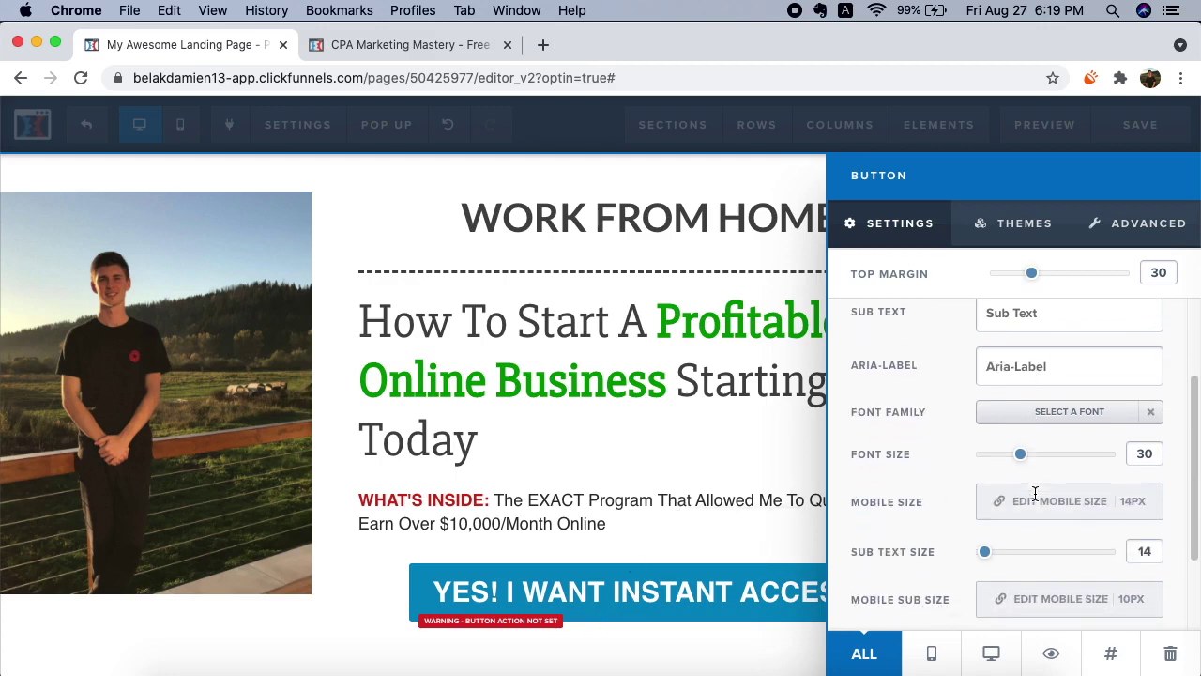
click(1138, 240)
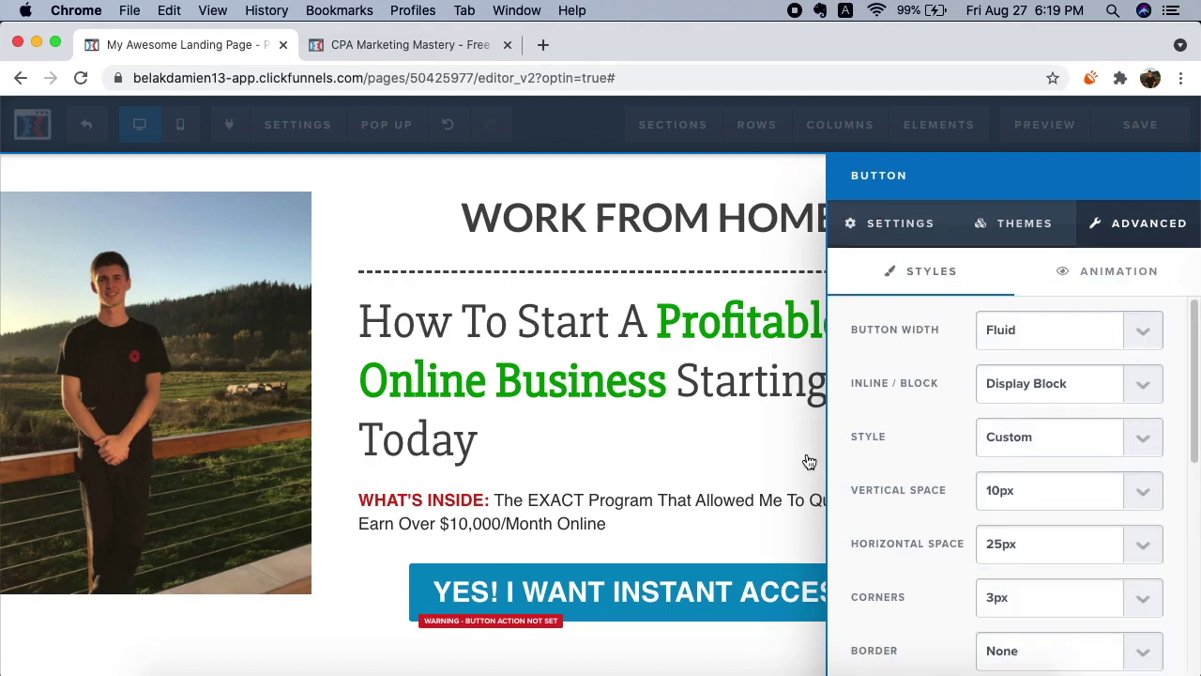
scroll(936, 520, down, 3)
click(683, 584)
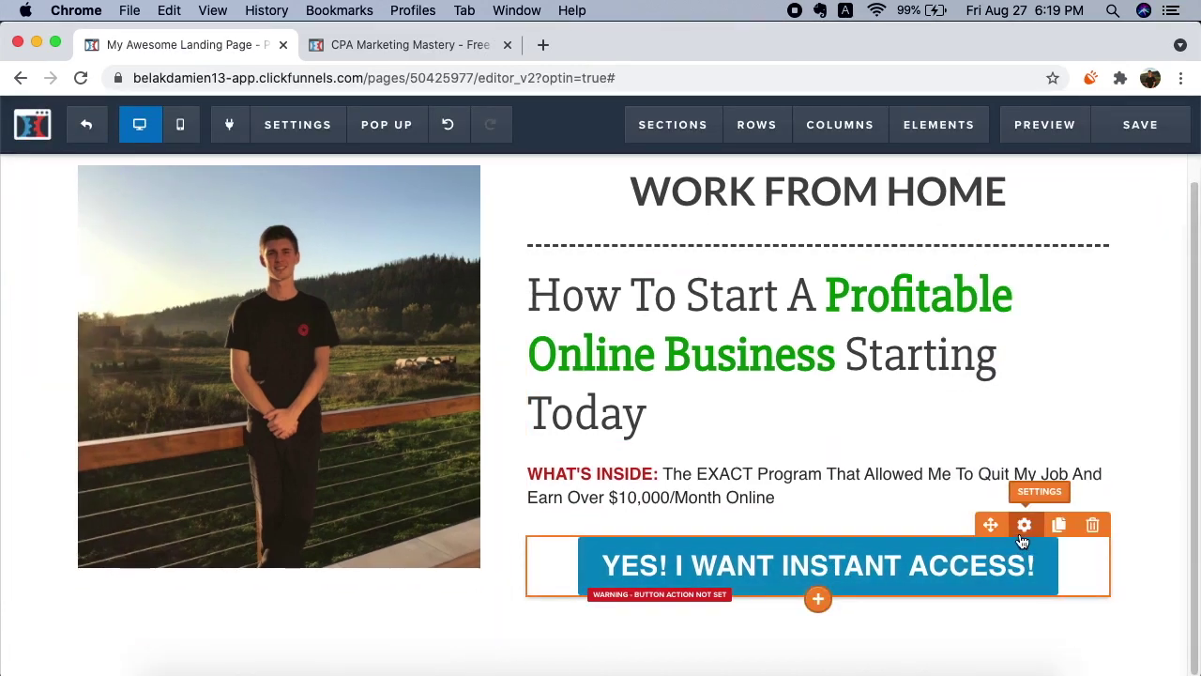
click(1025, 525)
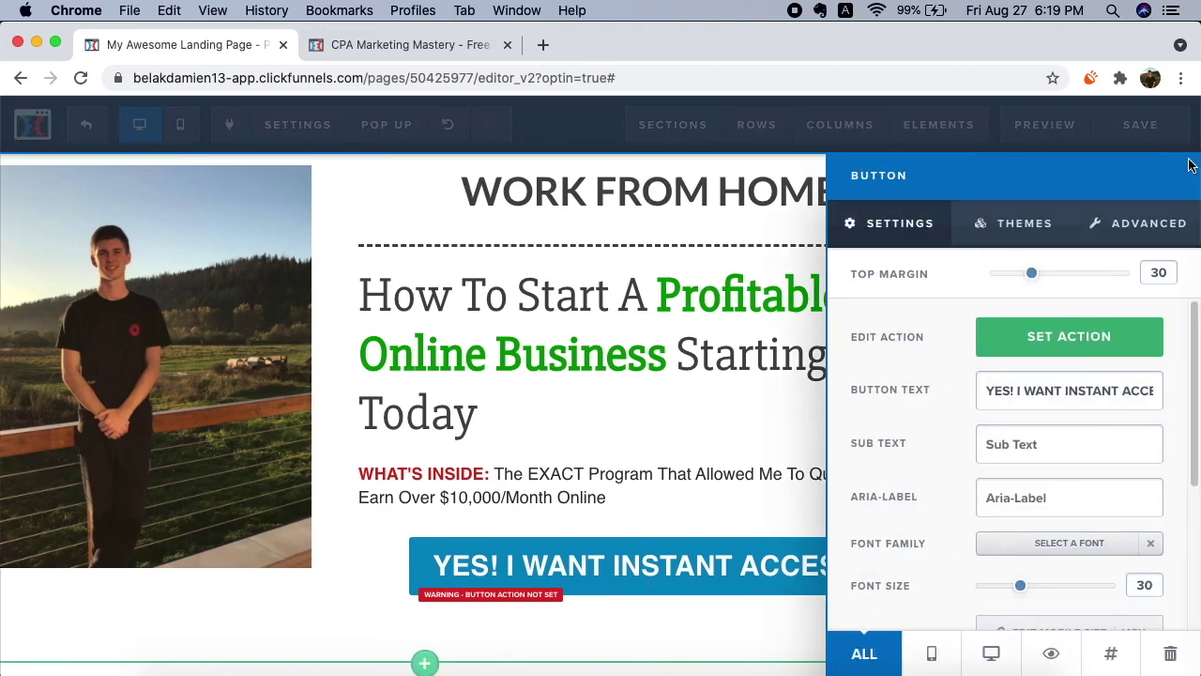
click(1145, 226)
click(1037, 333)
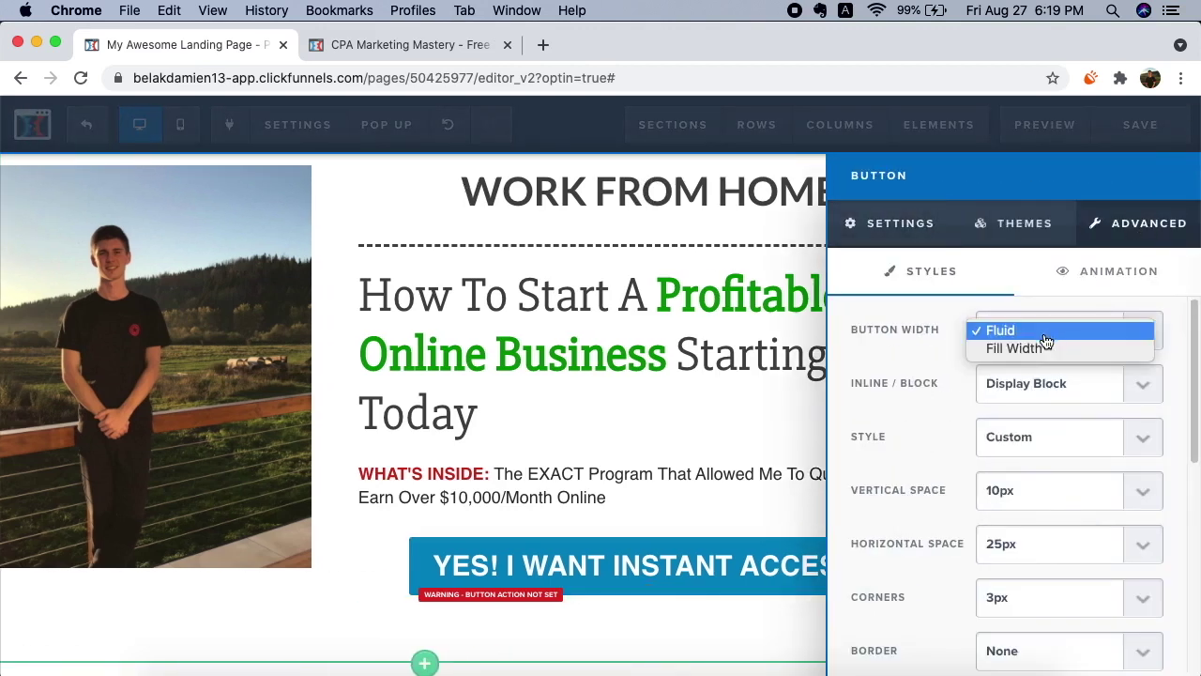
click(1036, 349)
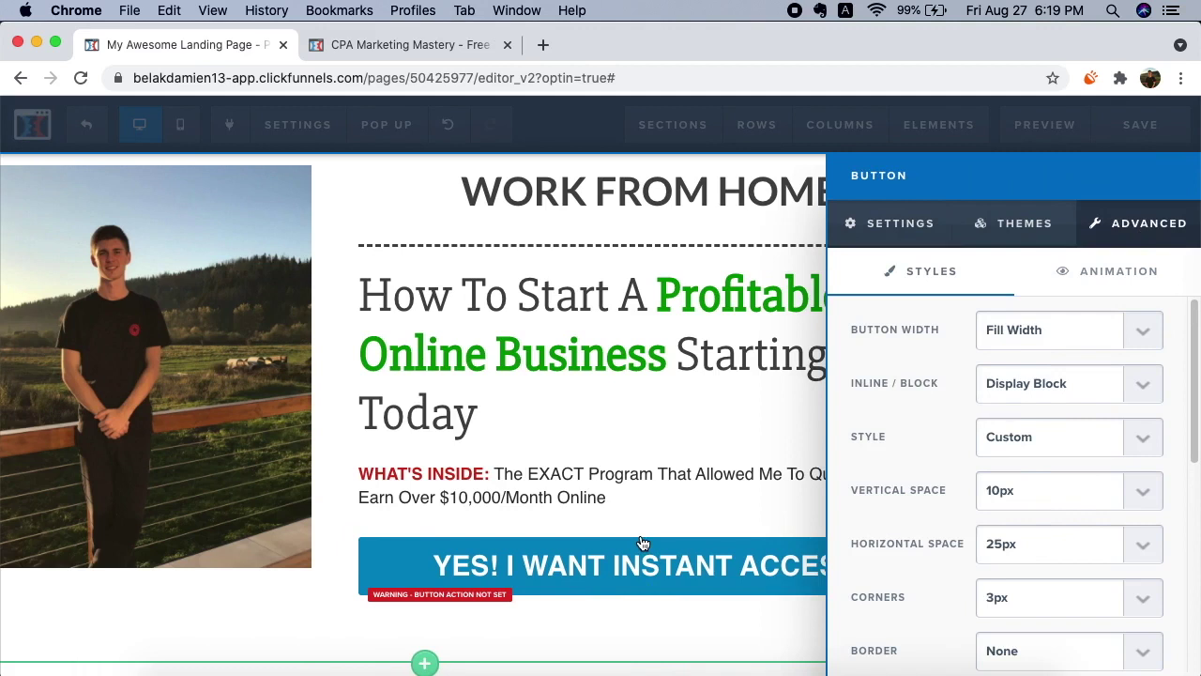
Step: Raise the button font size from 30 to 32 and round its corners to 5px
click(900, 222)
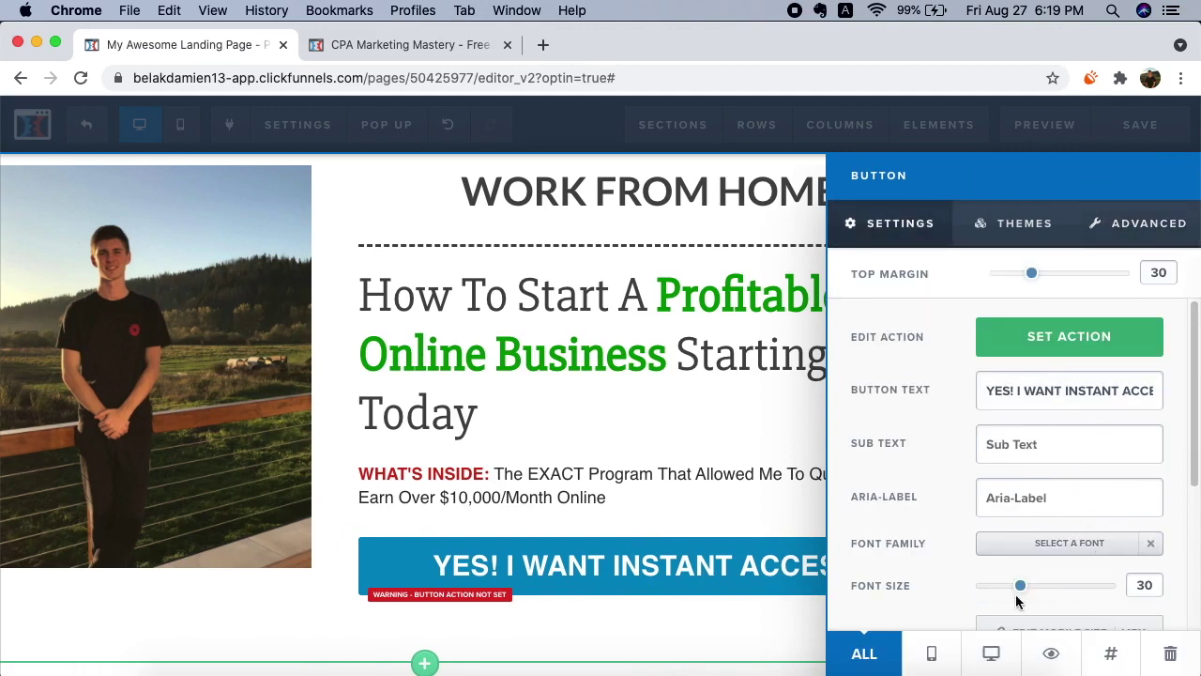
drag(1020, 586, 1026, 586)
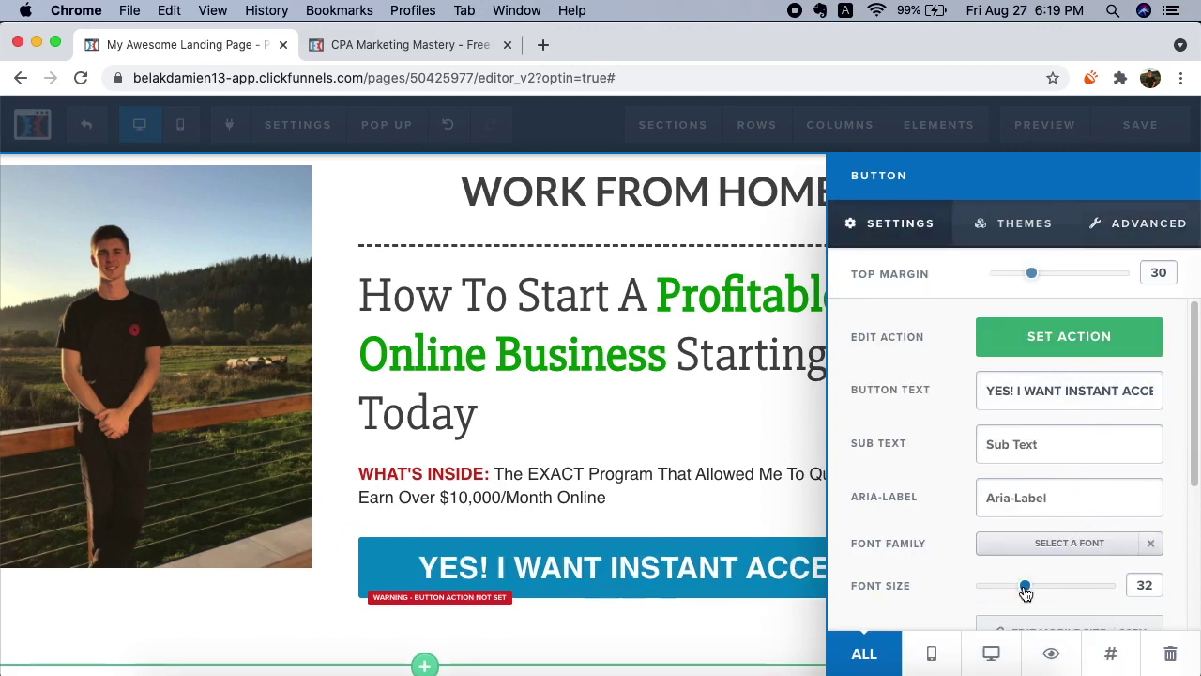
click(1119, 226)
scroll(1063, 454, down, 1)
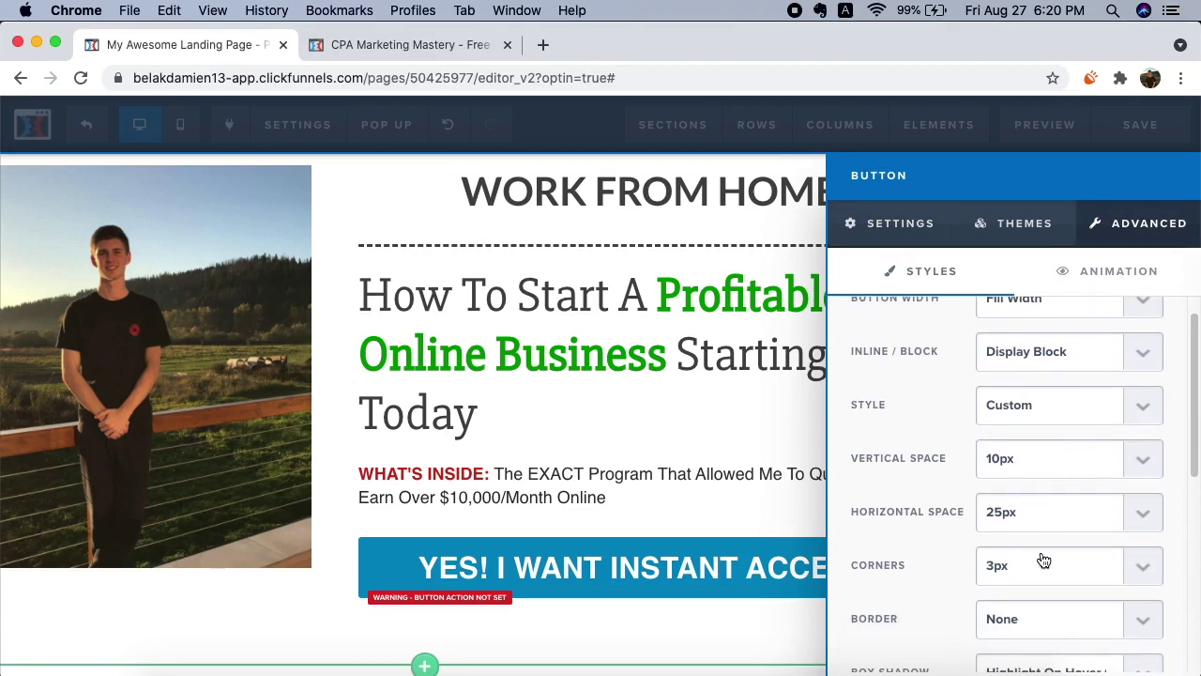
scroll(1038, 557, down, 1)
scroll(1079, 545, down, 1)
click(1143, 519)
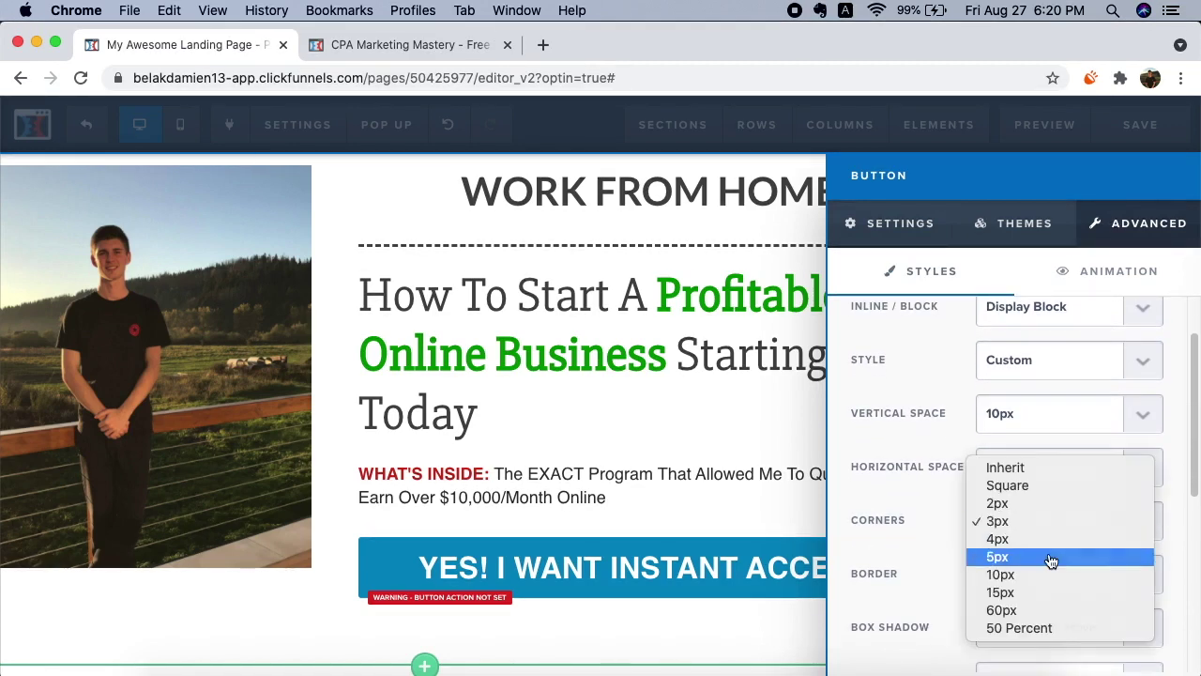
click(1051, 557)
Step: Browse the ready-made button themes, then close the button settings to view the page
scroll(1050, 563, down, 3)
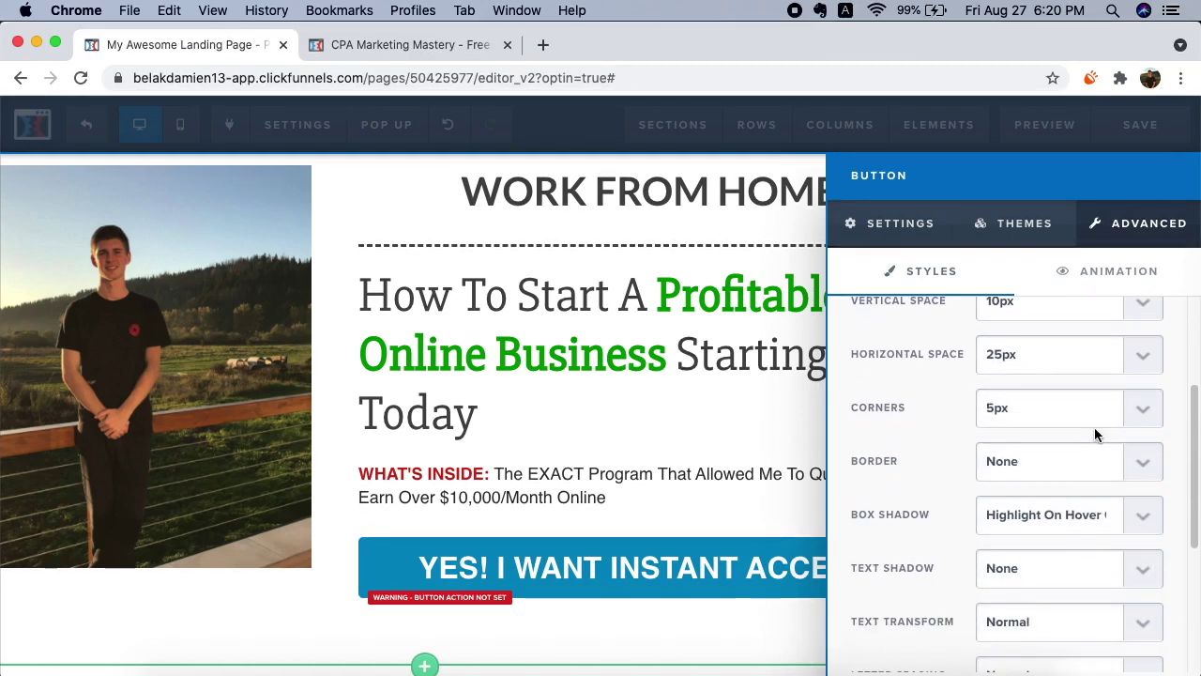
scroll(1093, 430, down, 4)
scroll(989, 507, down, 2)
scroll(926, 558, up, 2)
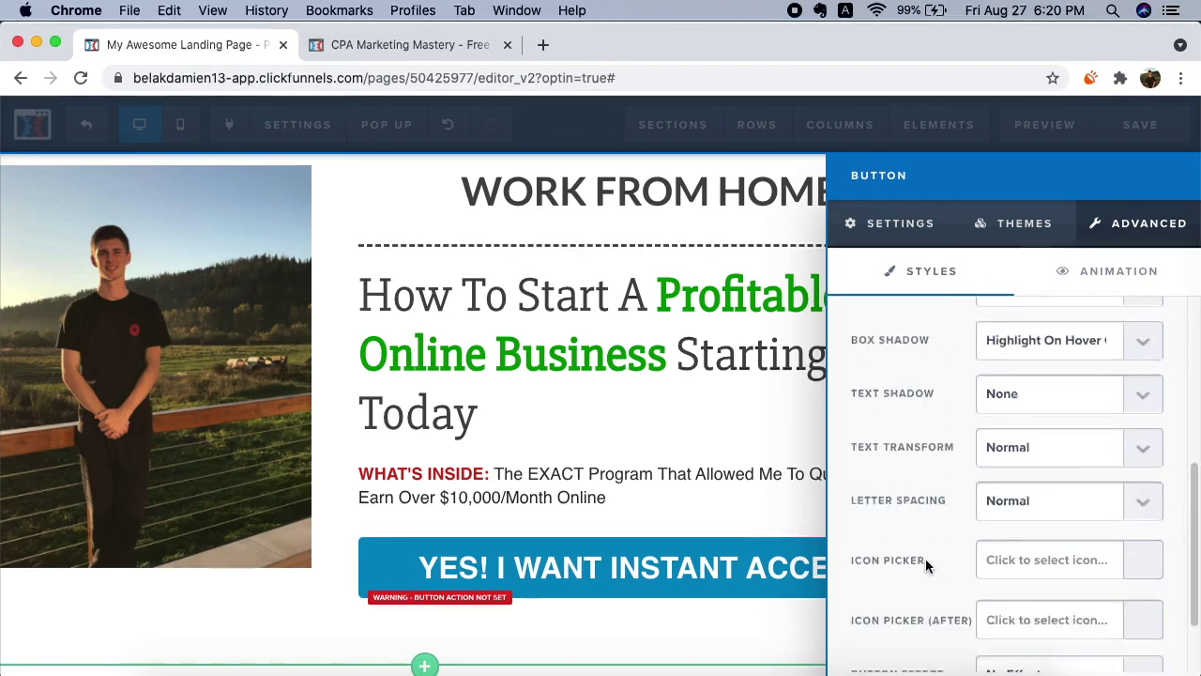
scroll(926, 559, up, 10)
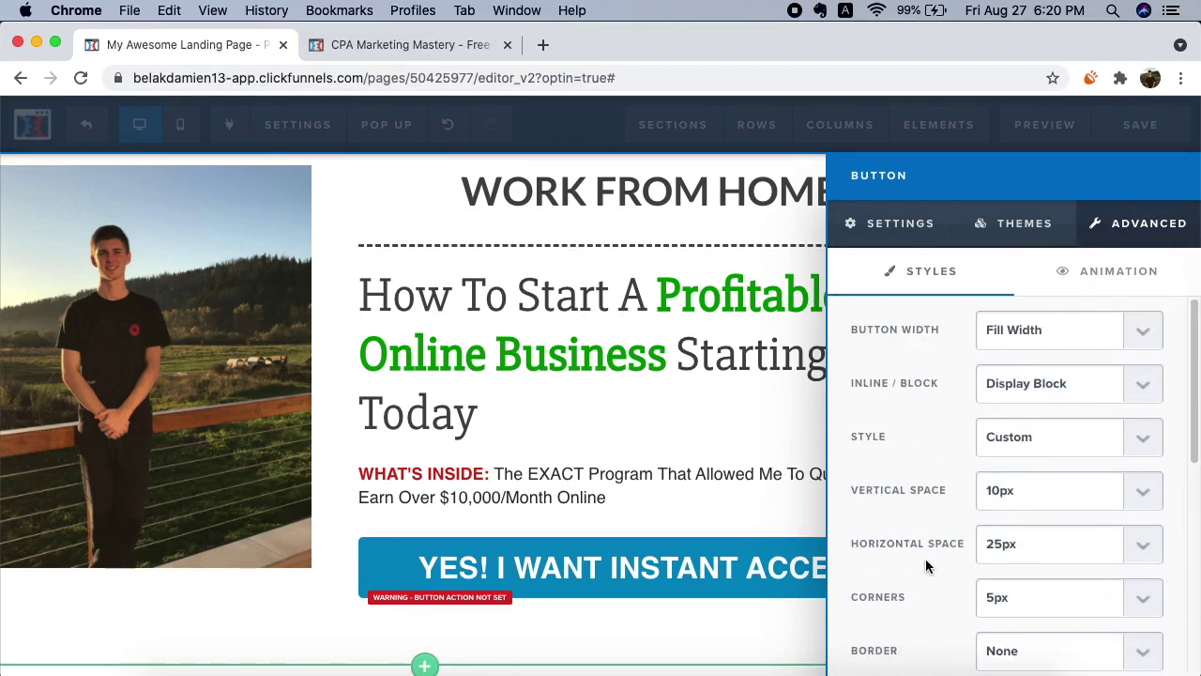
click(1016, 226)
scroll(963, 509, down, 8)
scroll(966, 504, down, 3)
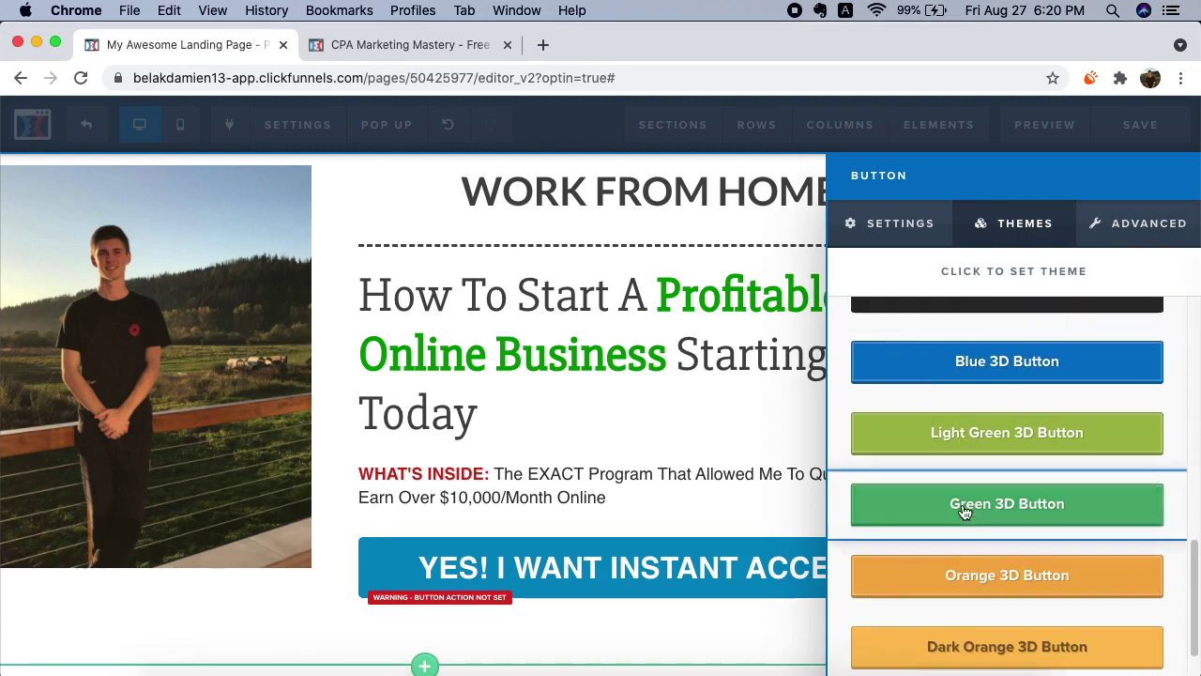
scroll(979, 314, up, 10)
click(901, 223)
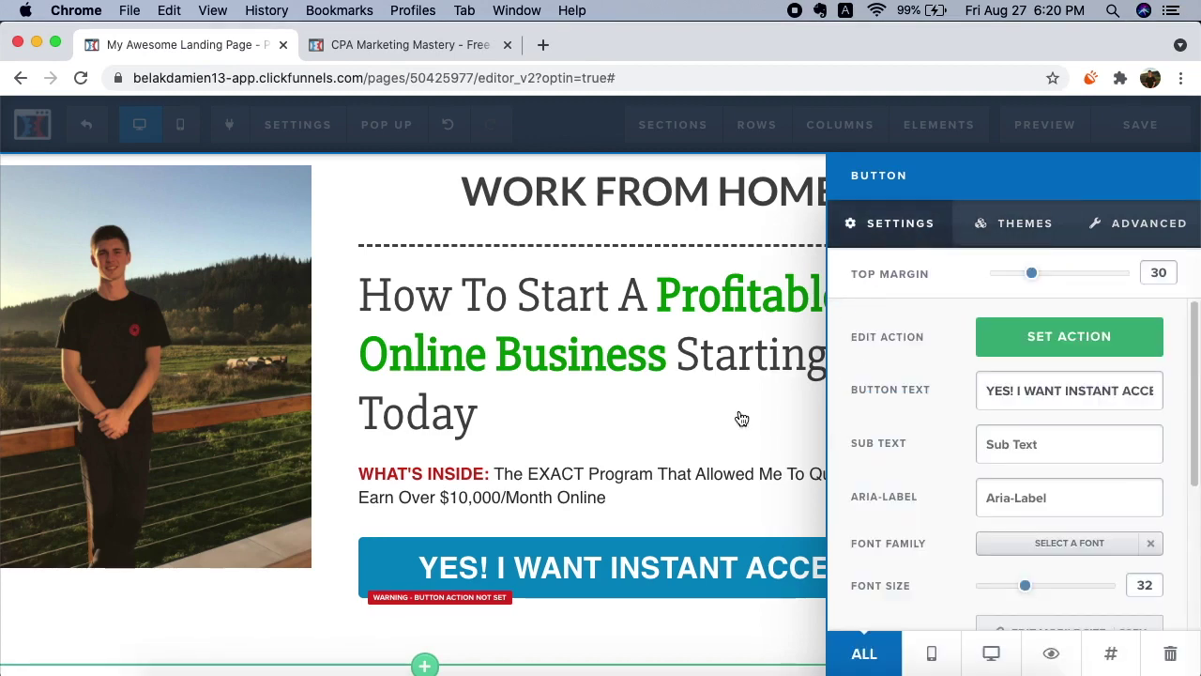
click(648, 456)
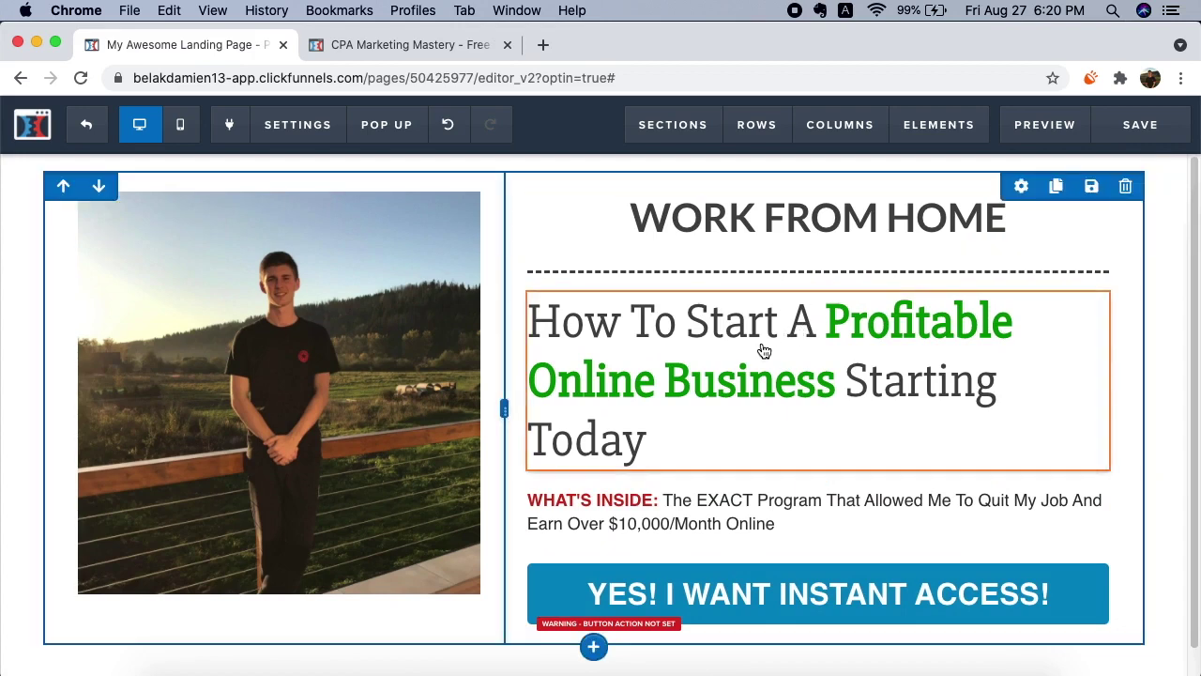
Step: Reopen the sign-up button's settings panel
click(777, 624)
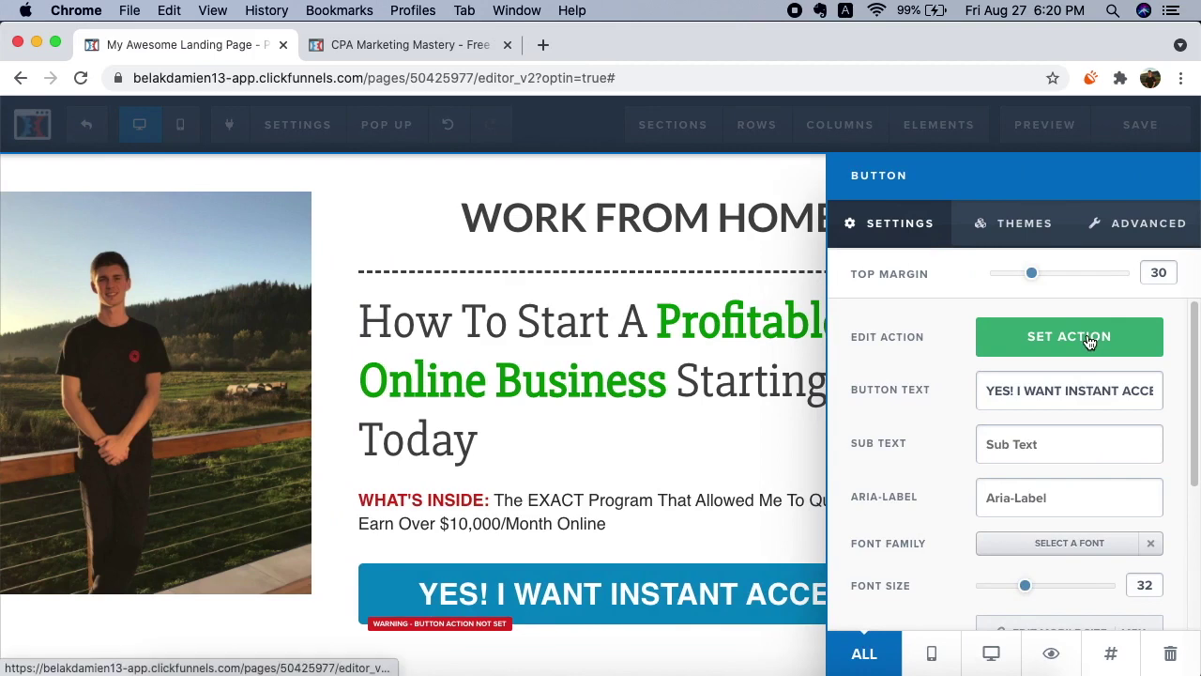
drag(1089, 341, 710, 448)
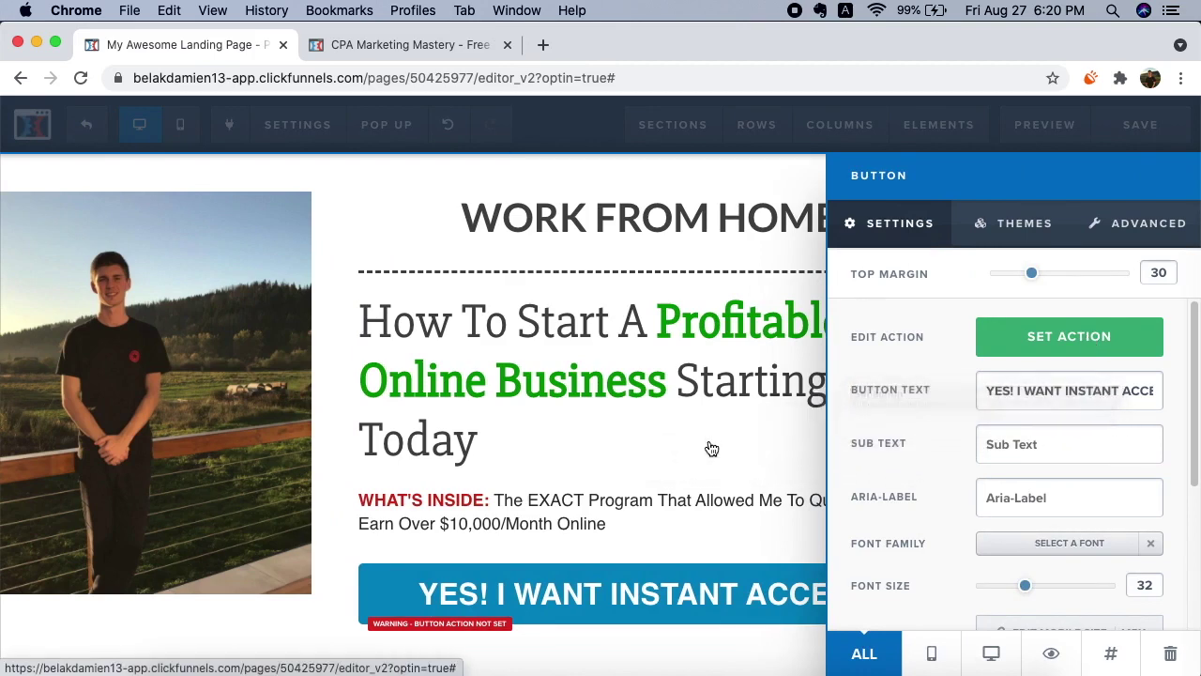
click(696, 469)
click(807, 625)
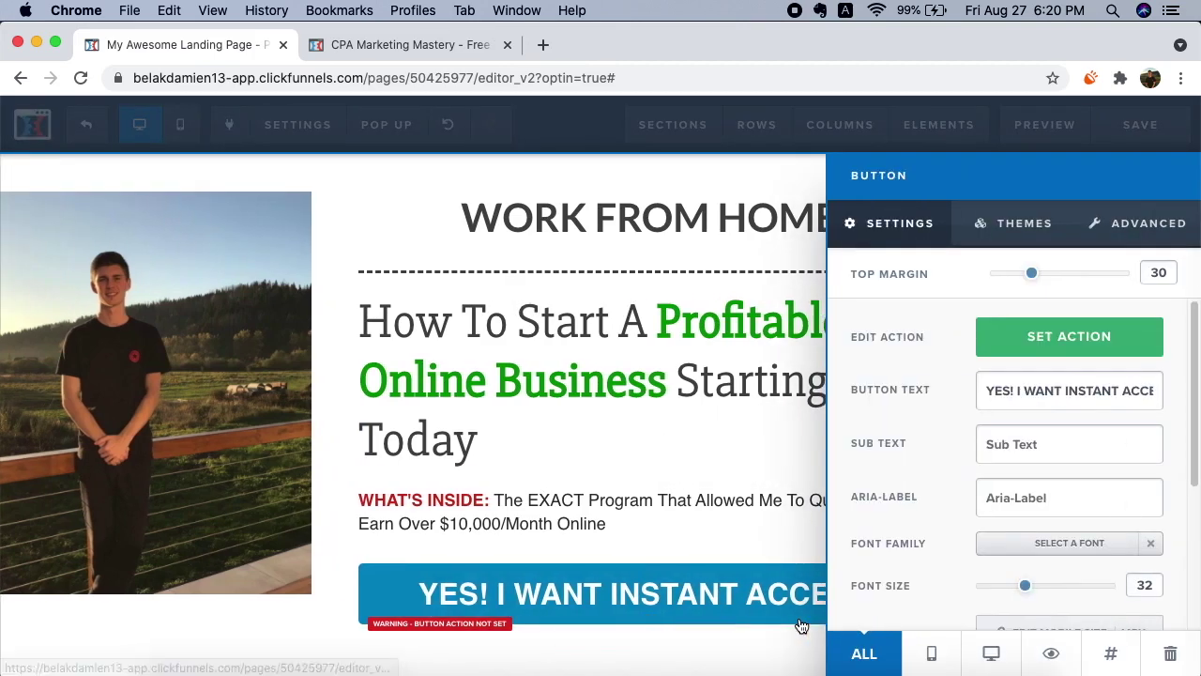
Step: Set the button action to Go To Website URL after trying other actions
click(1037, 348)
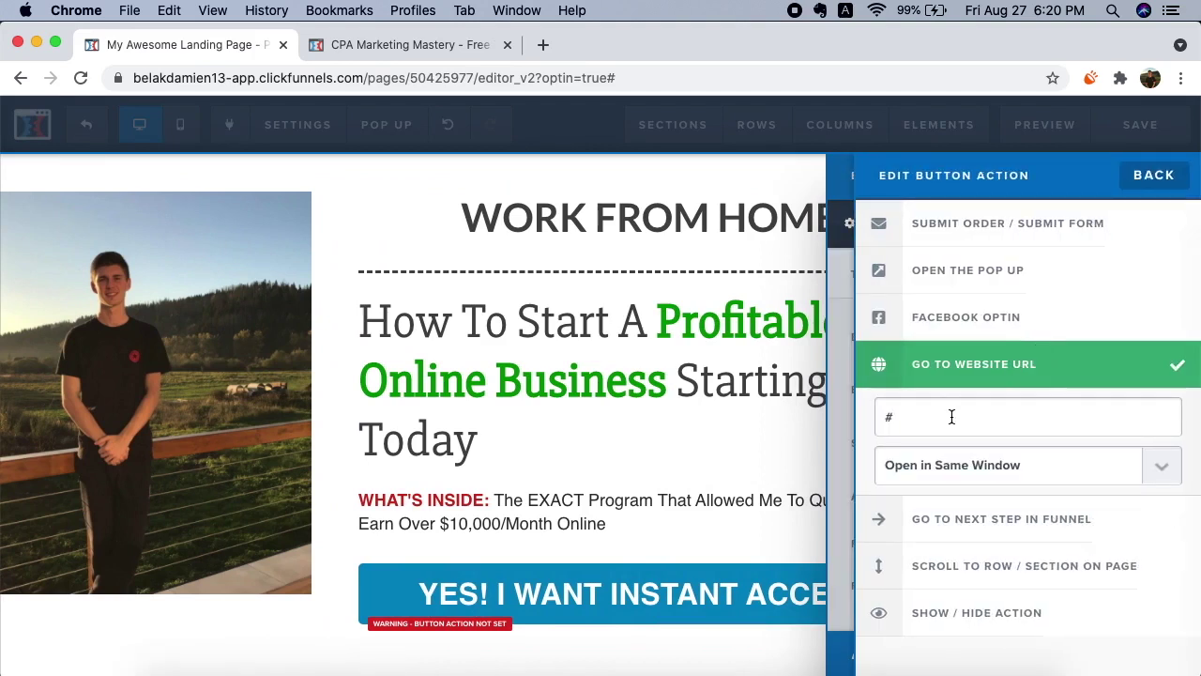
key(BackSpace)
click(994, 332)
click(998, 272)
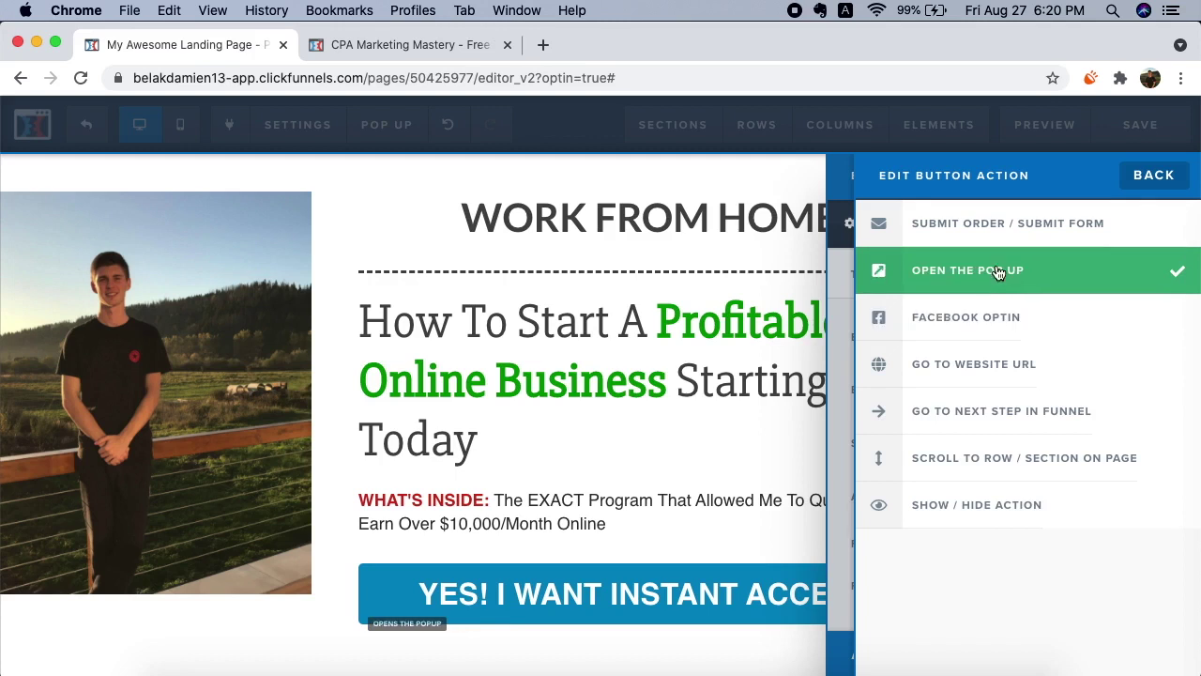
click(1002, 234)
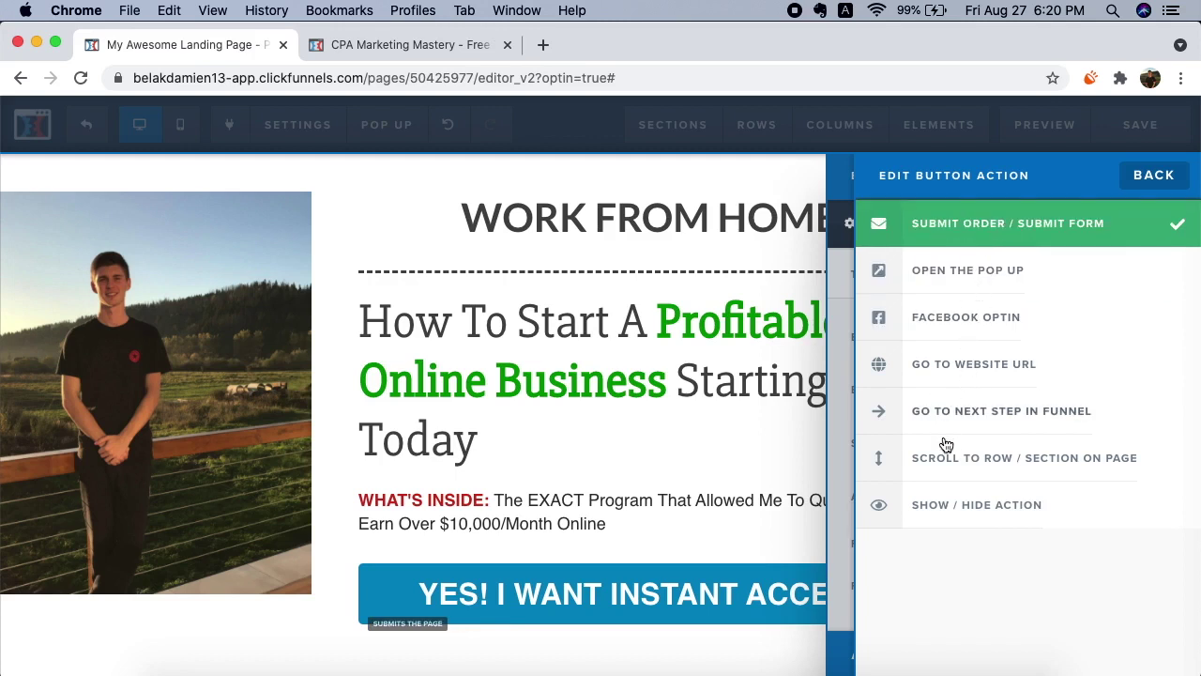
click(961, 373)
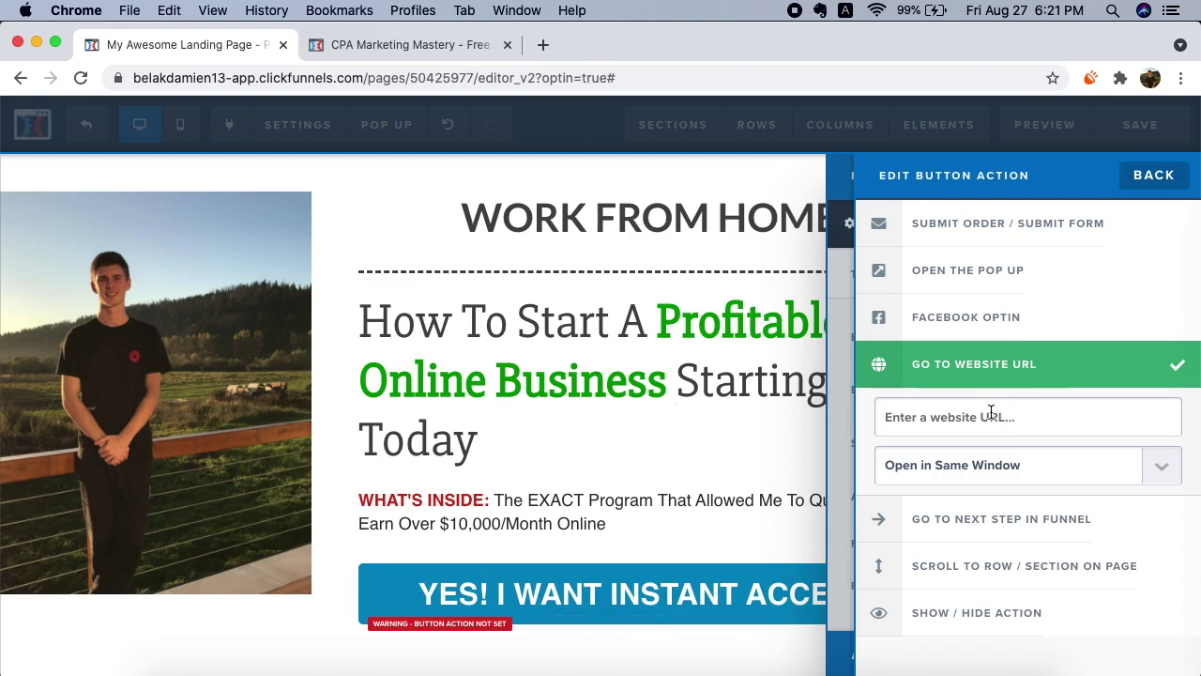
text(https)
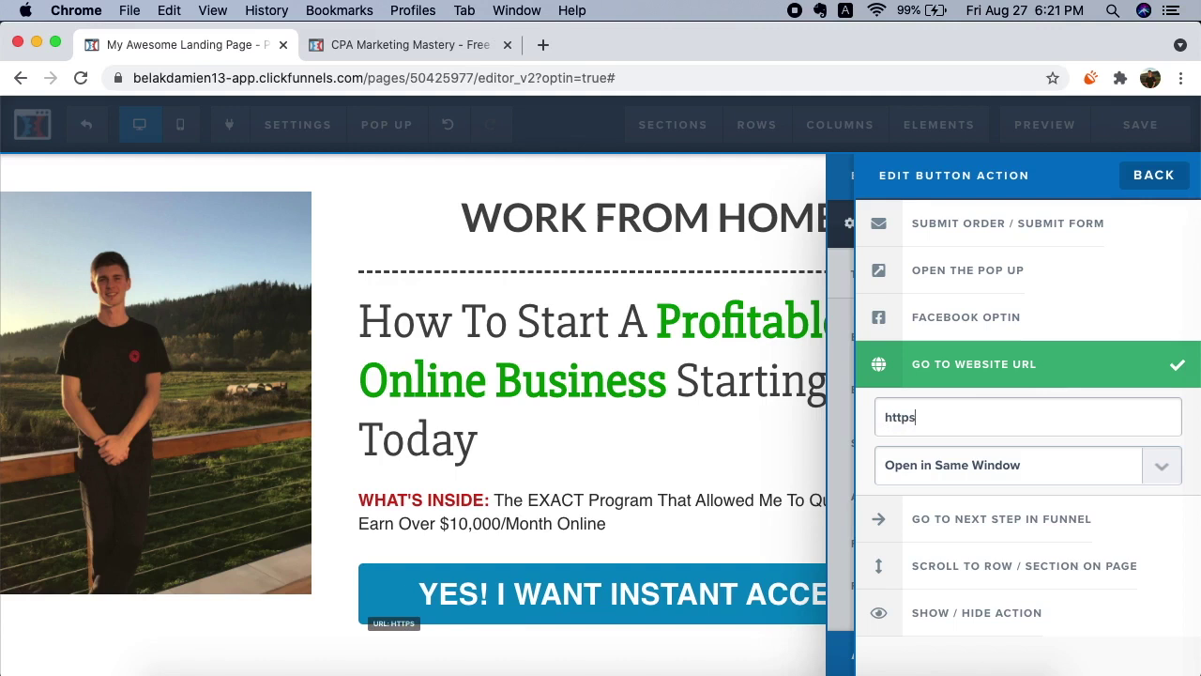
Step: Load youtube.com in a new browser tab and copy its address
click(542, 44)
text(y)
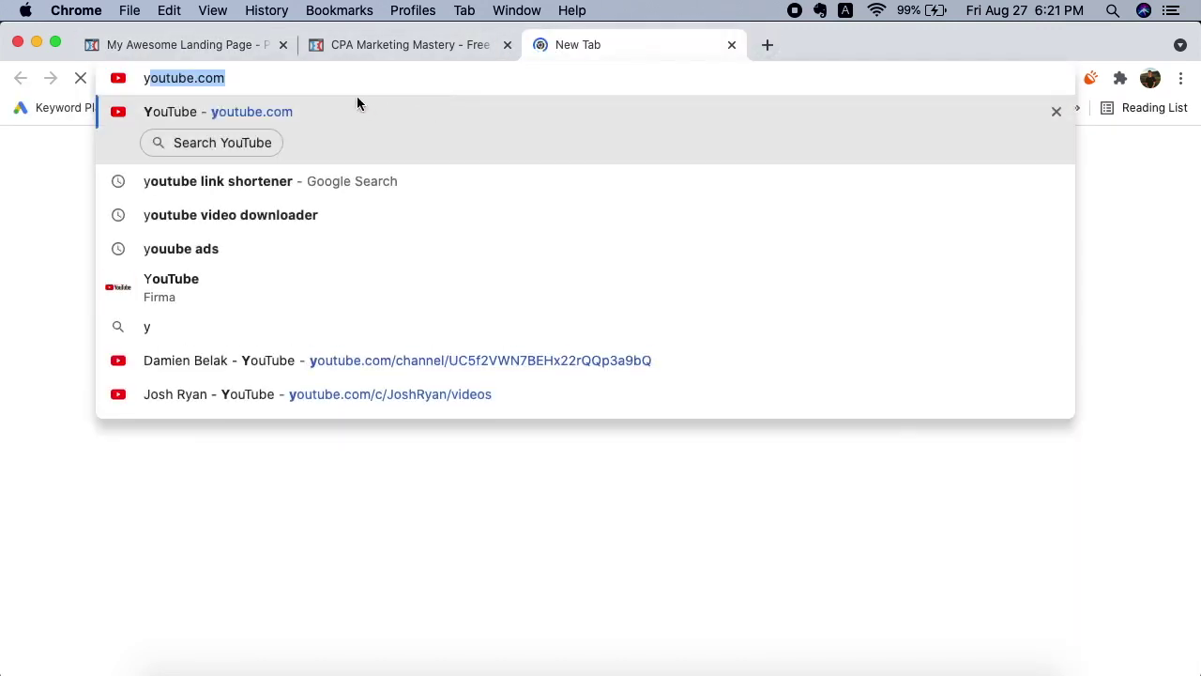
key(Return)
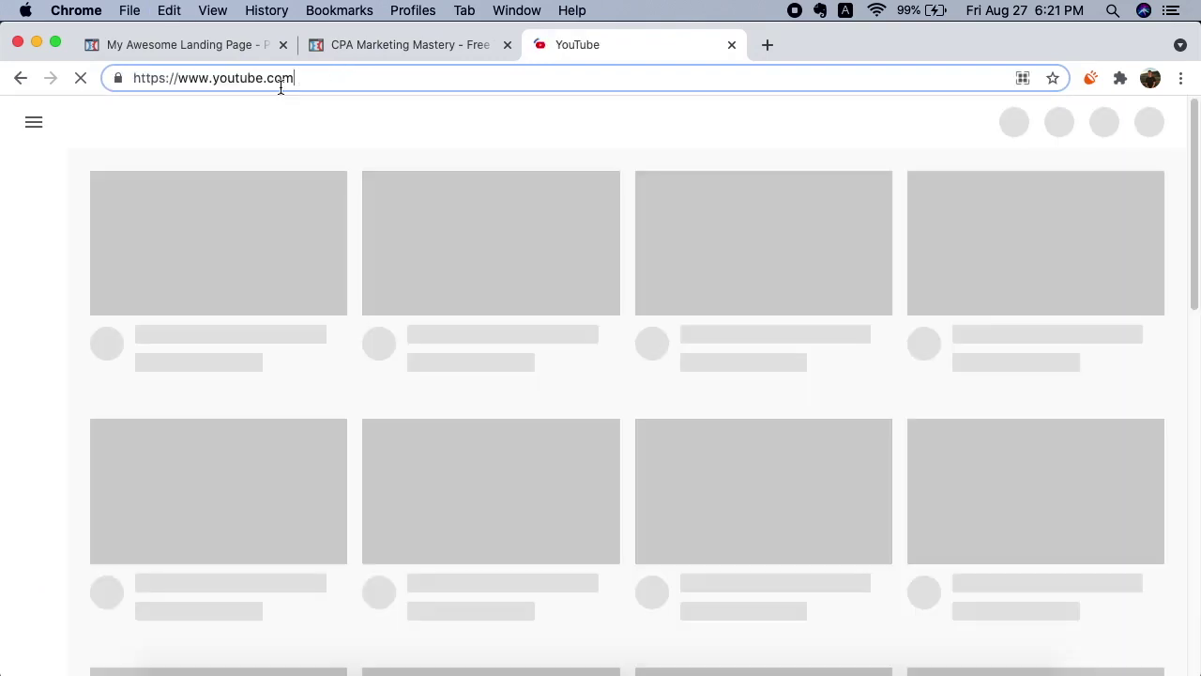
key(super+a)
key(super+c)
click(234, 44)
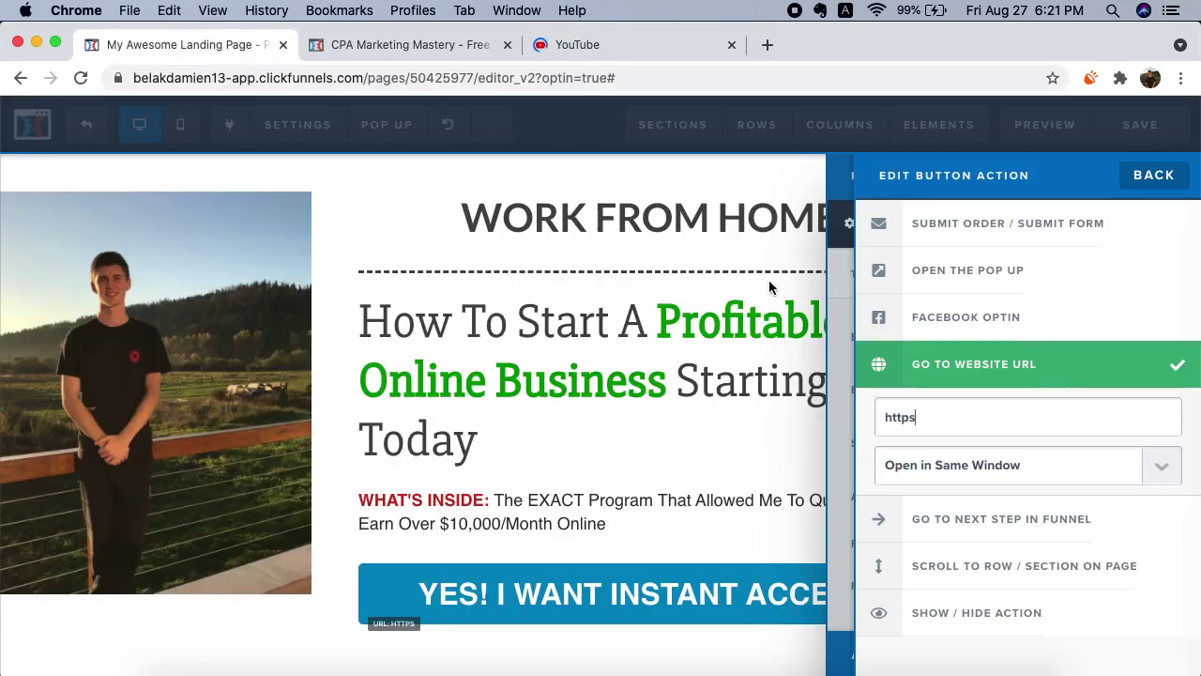
drag(967, 419, 829, 403)
key(super+v)
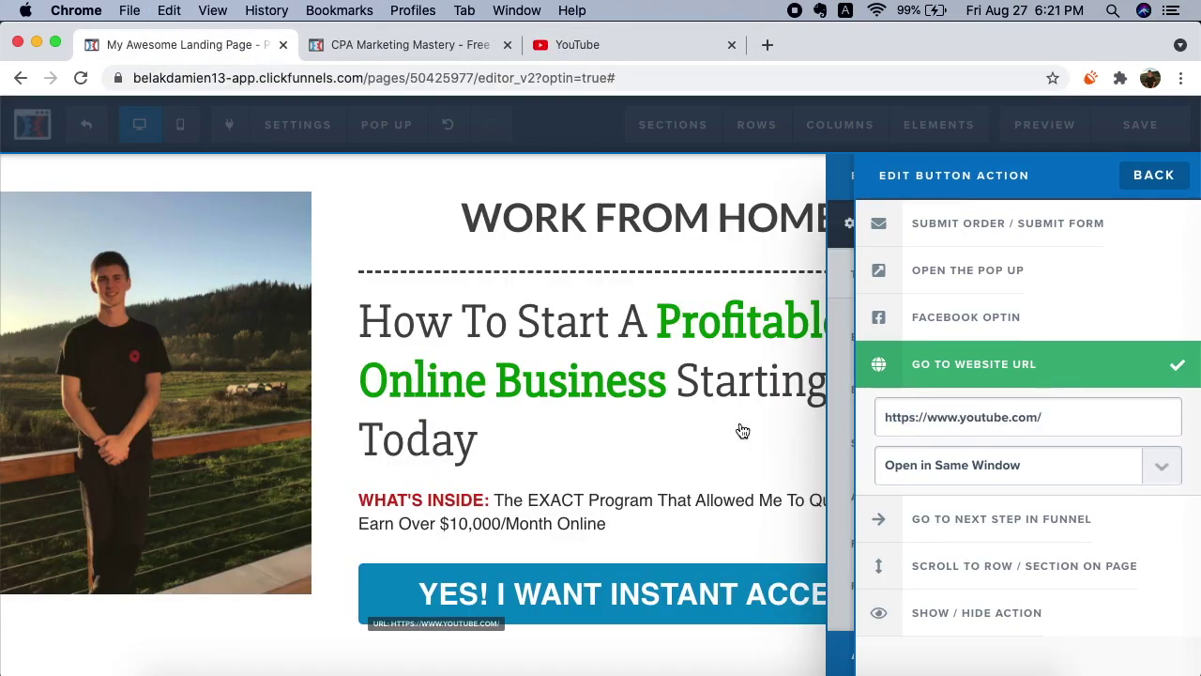
click(851, 347)
click(1140, 125)
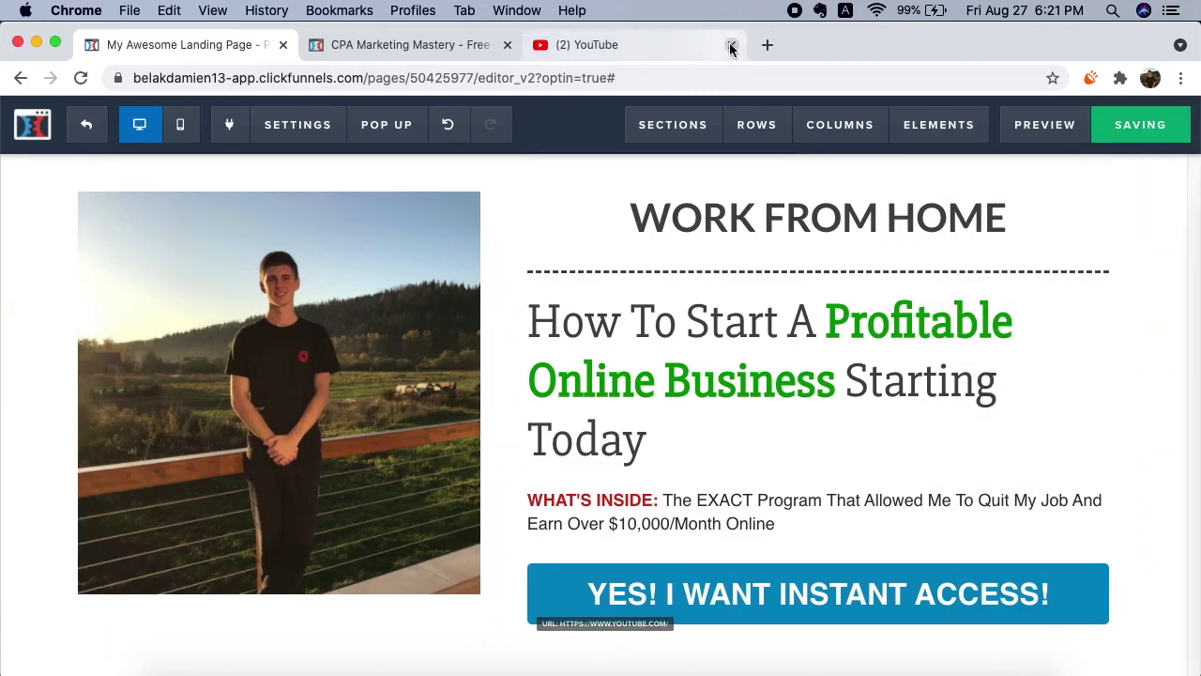
click(732, 44)
click(720, 355)
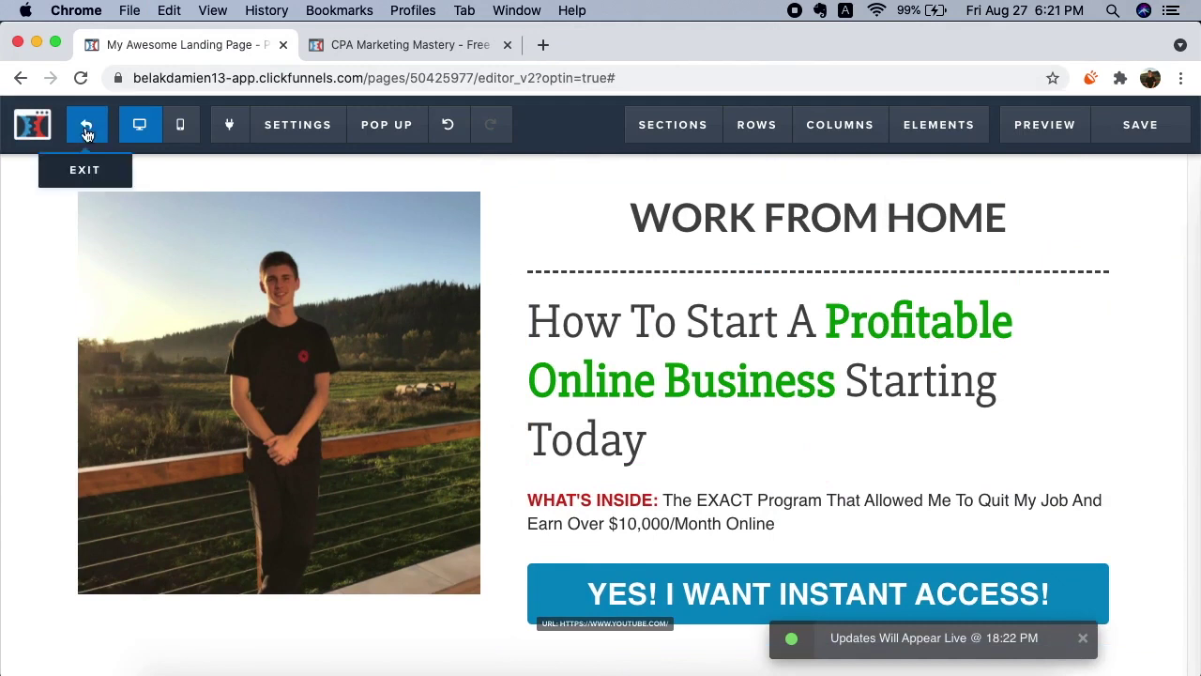
Step: Exit the editor and look over the YOUTUBE LANDER Optin step page preview
click(85, 125)
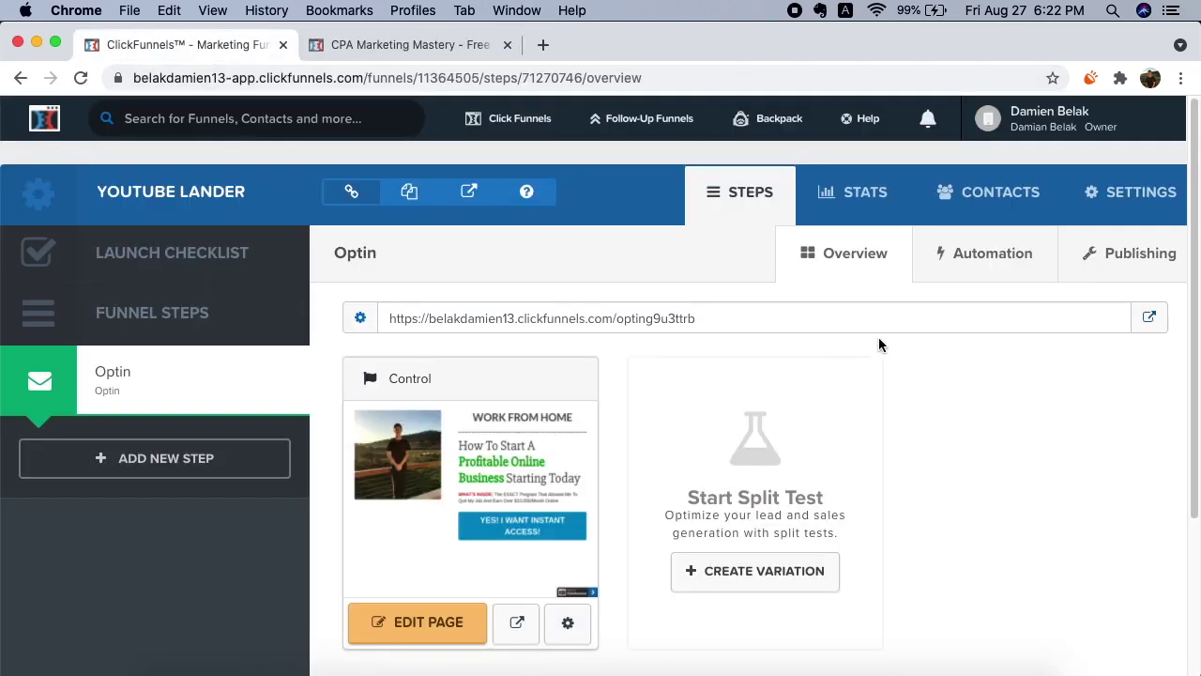
scroll(964, 408, down, 3)
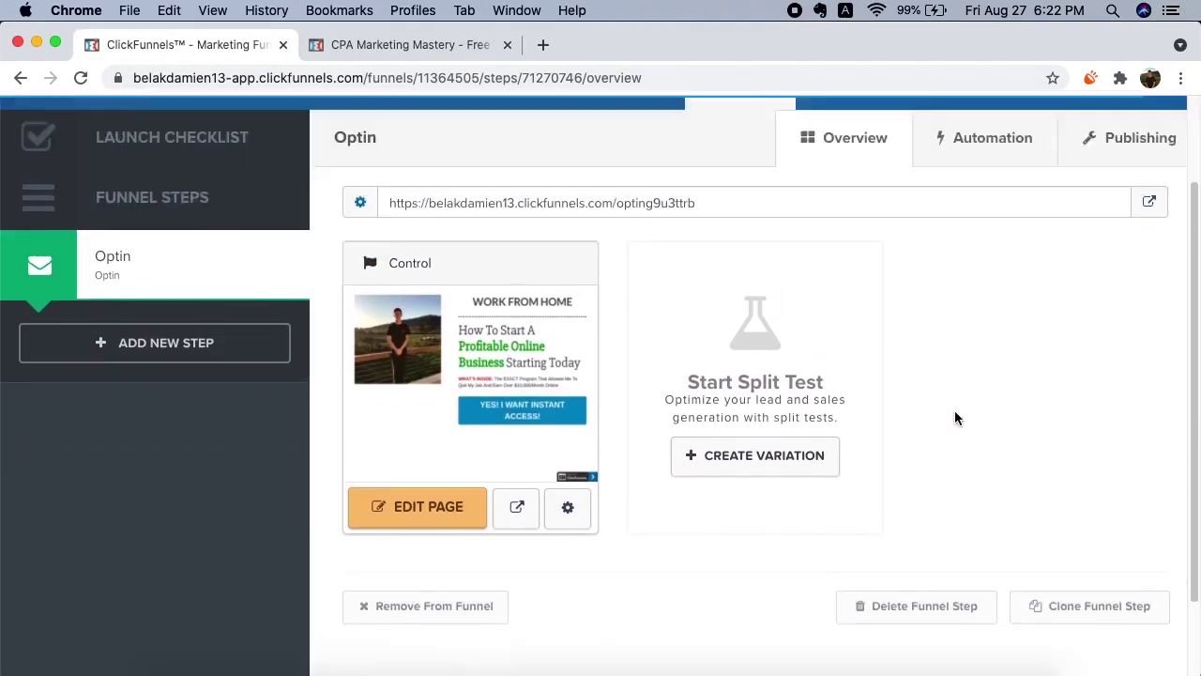
scroll(955, 410, up, 3)
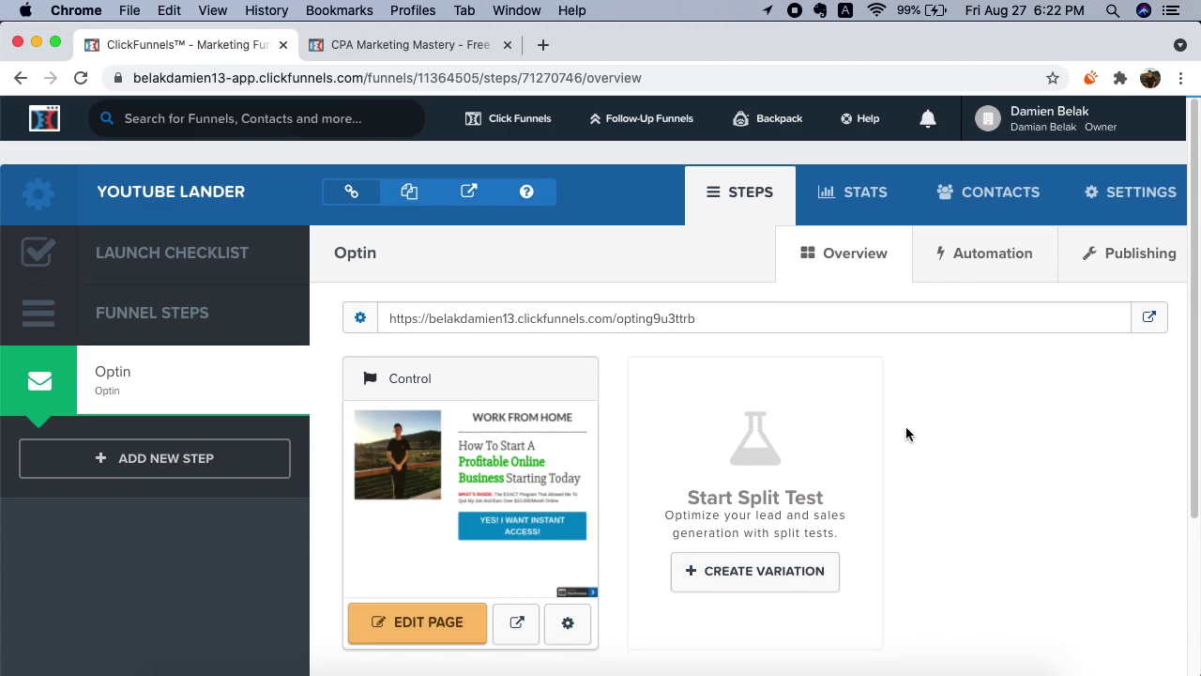
Step: Switch to the CPA Marketing Mastery sales page and scroll down through its course contents
click(449, 46)
scroll(844, 394, down, 5)
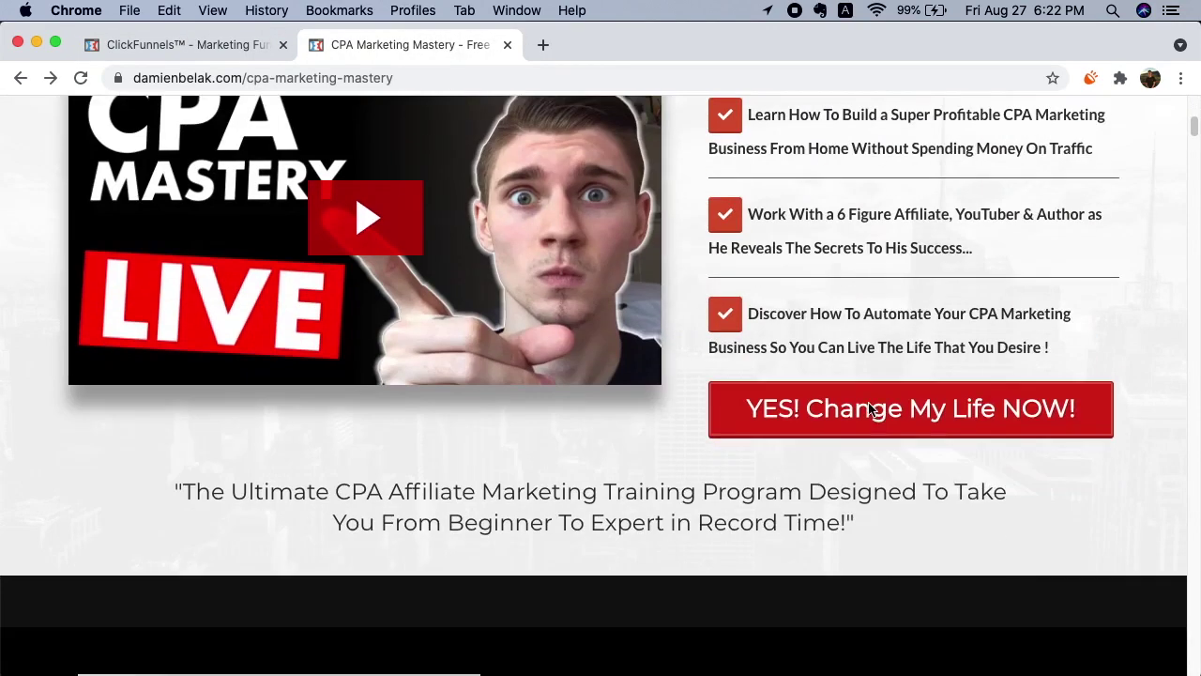
scroll(871, 409, down, 1)
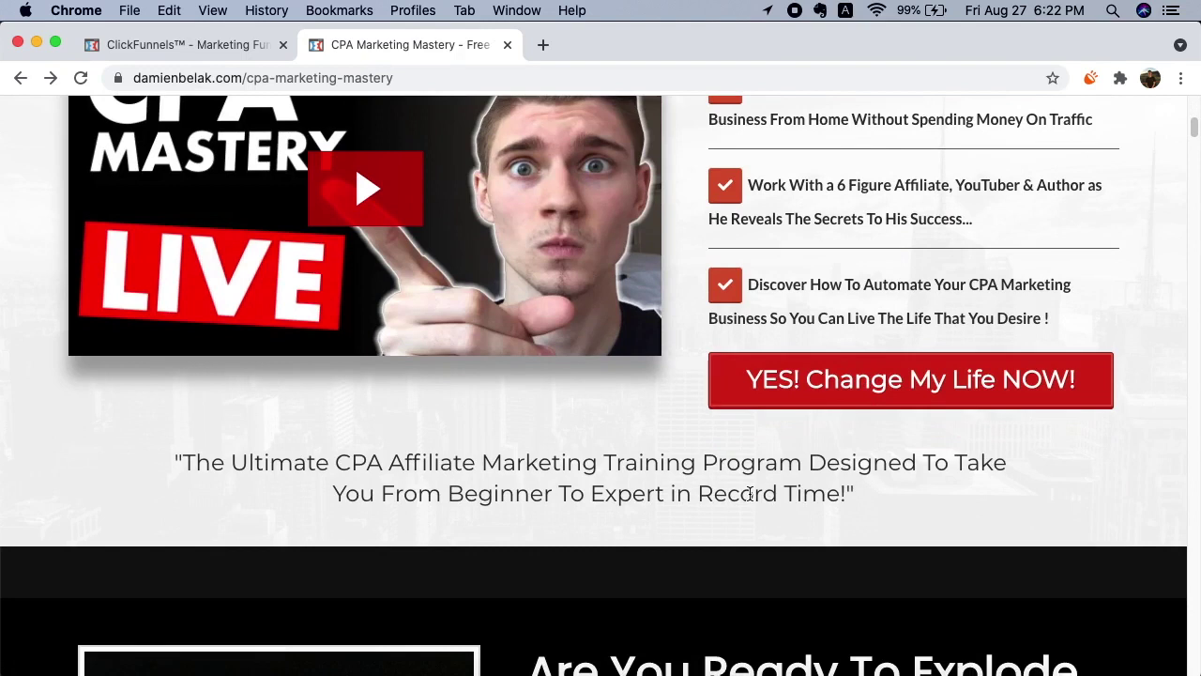
scroll(749, 495, up, 1)
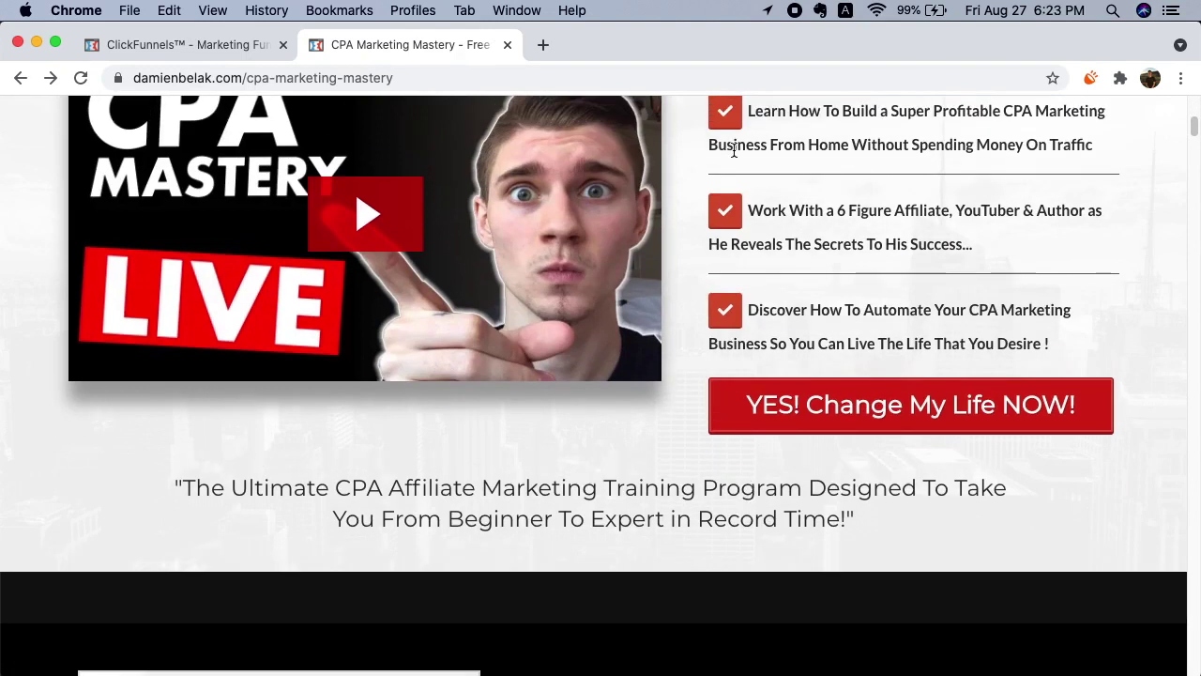
scroll(710, 193, down, 2)
scroll(706, 195, down, 10)
scroll(700, 197, down, 5)
scroll(699, 197, down, 5)
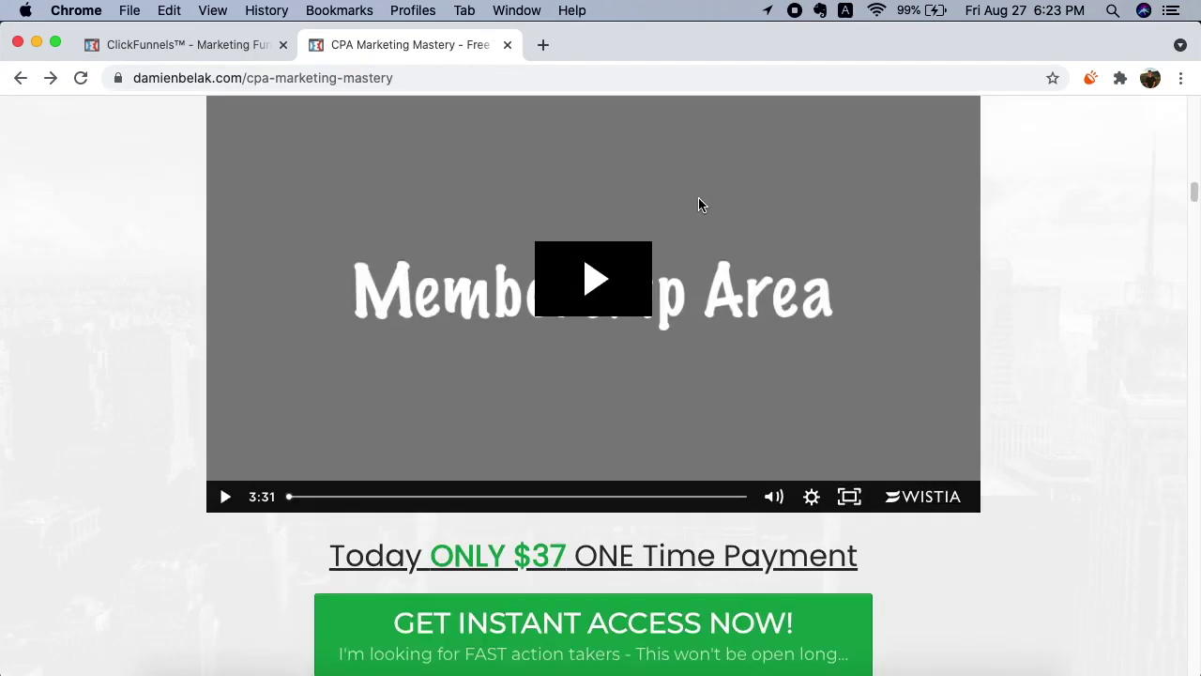
scroll(698, 197, down, 5)
scroll(694, 205, down, 3)
scroll(174, 368, down, 5)
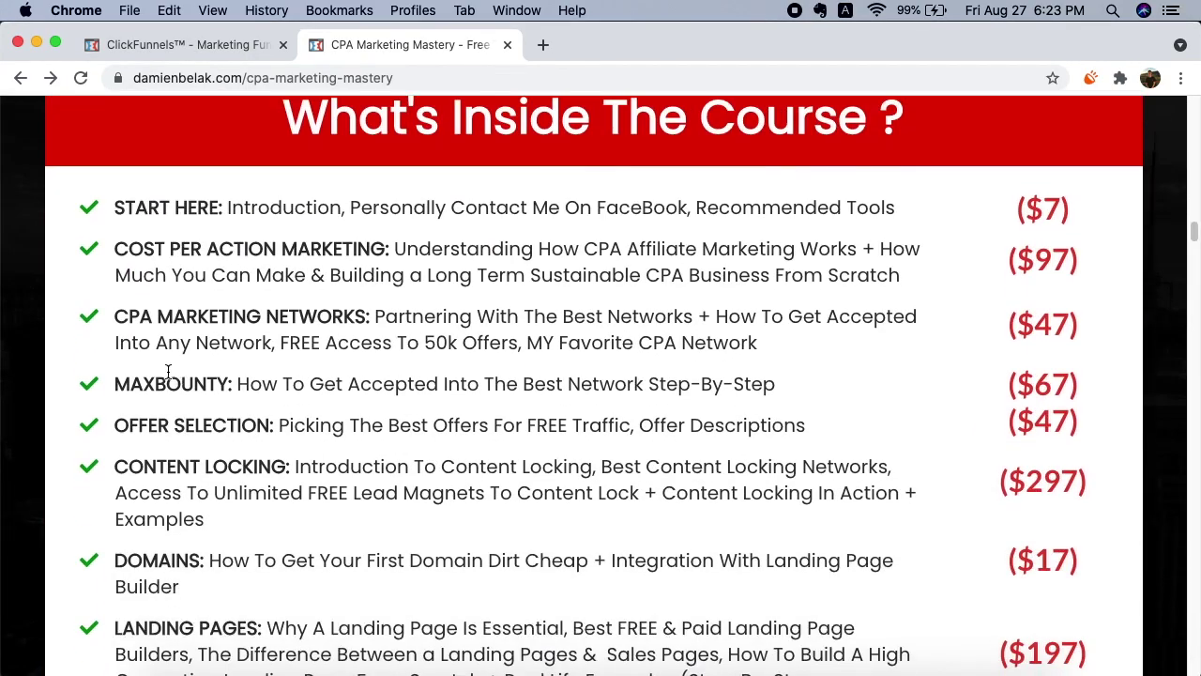
scroll(94, 389, down, 1)
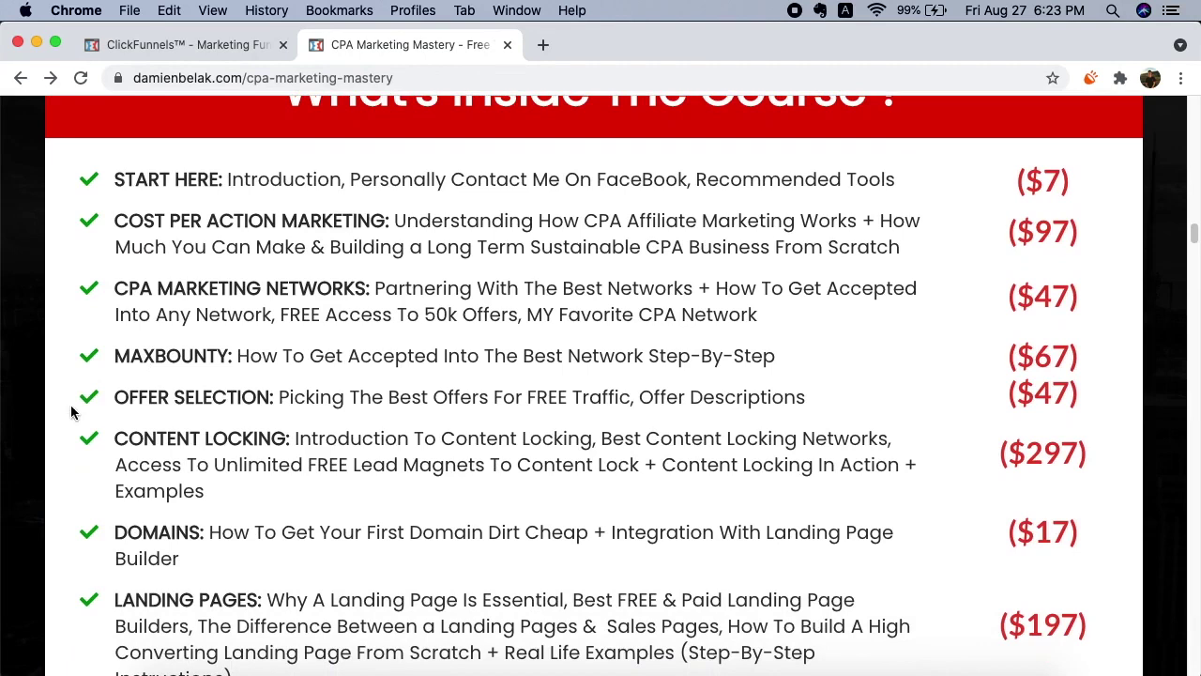
scroll(94, 401, down, 3)
scroll(110, 394, down, 2)
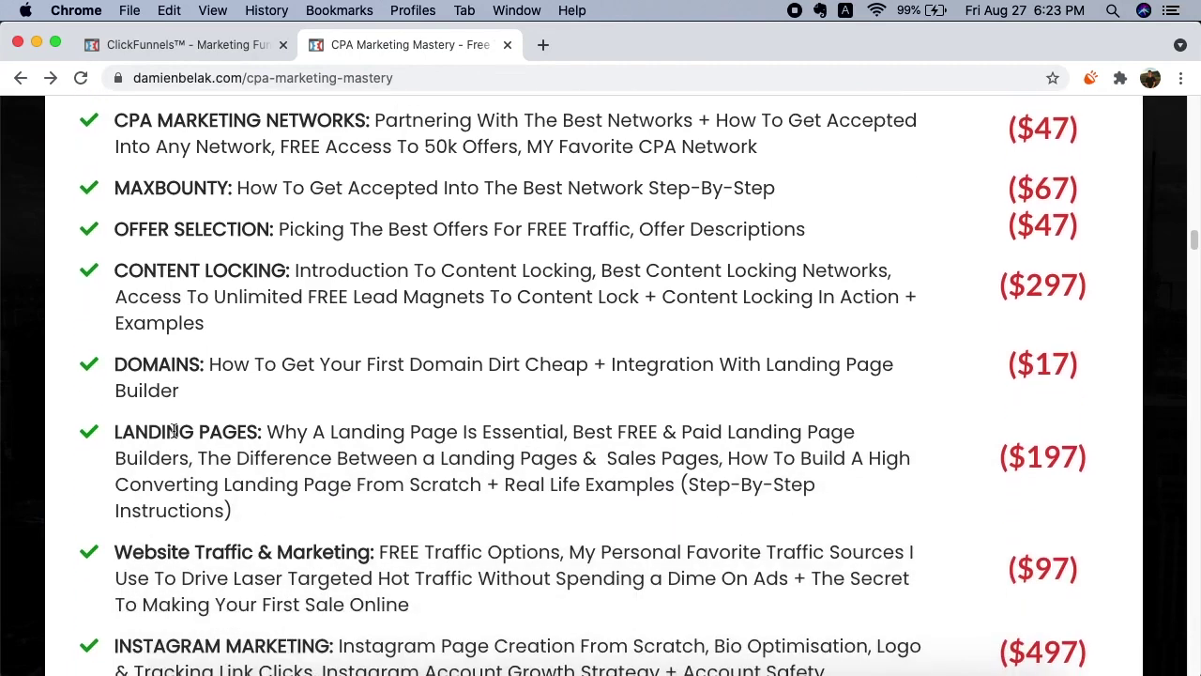
scroll(198, 378, down, 1)
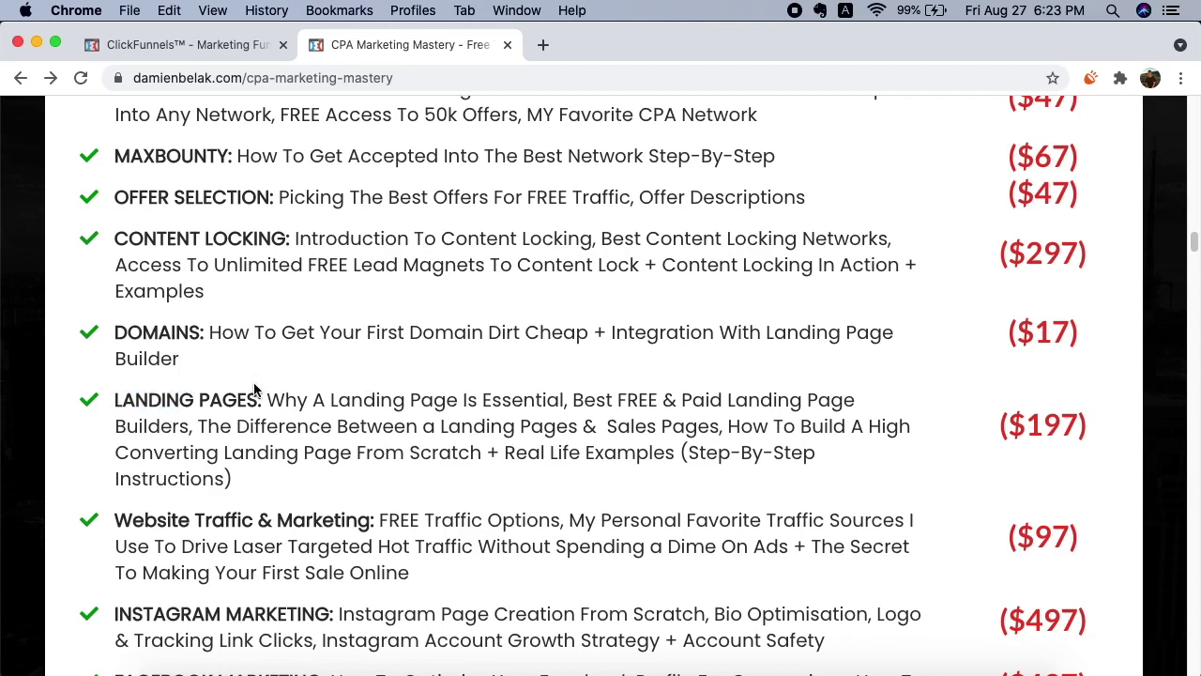
Step: Highlight the LANDING PAGES course description, then scroll back up to the headline
mouse_move(253, 390)
mouse_down()
mouse_move(270, 446)
mouse_move(561, 392)
mouse_up()
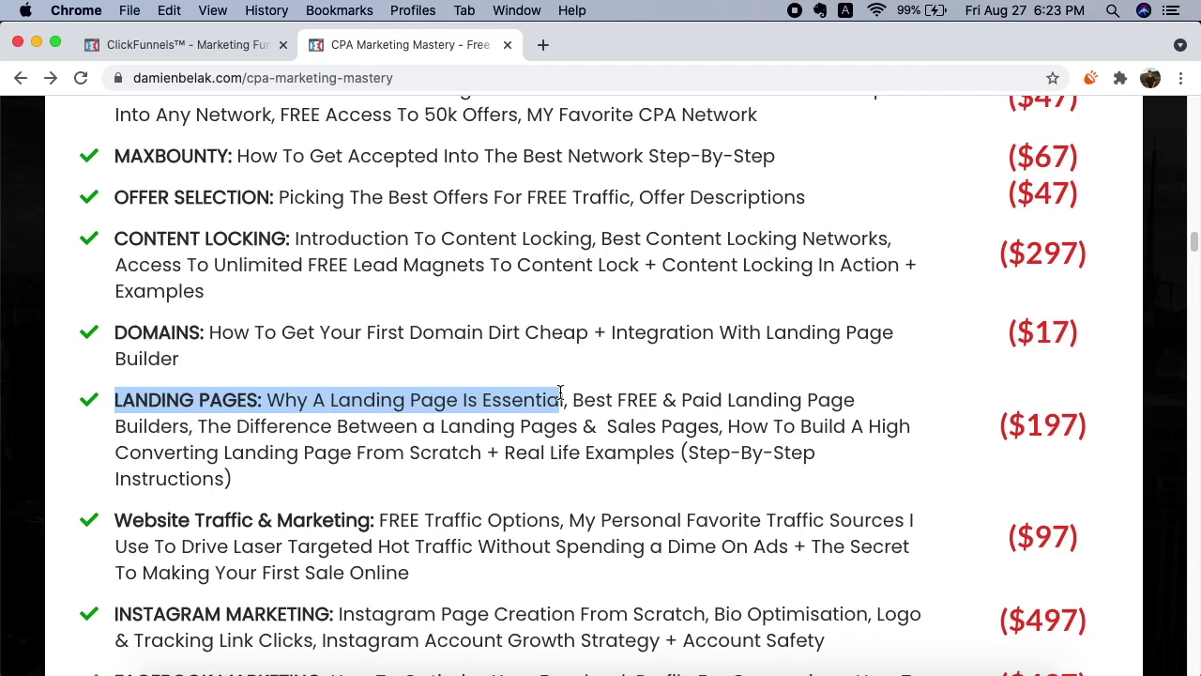
drag(560, 394, 436, 437)
click(439, 343)
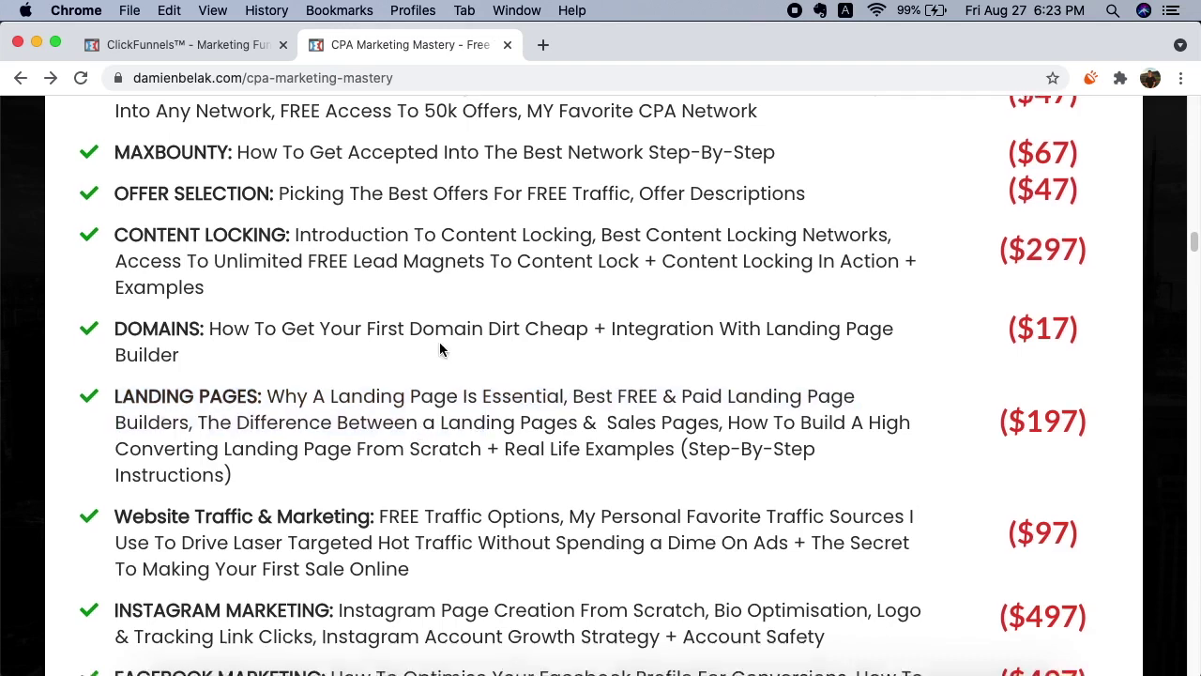
scroll(204, 342, down, 3)
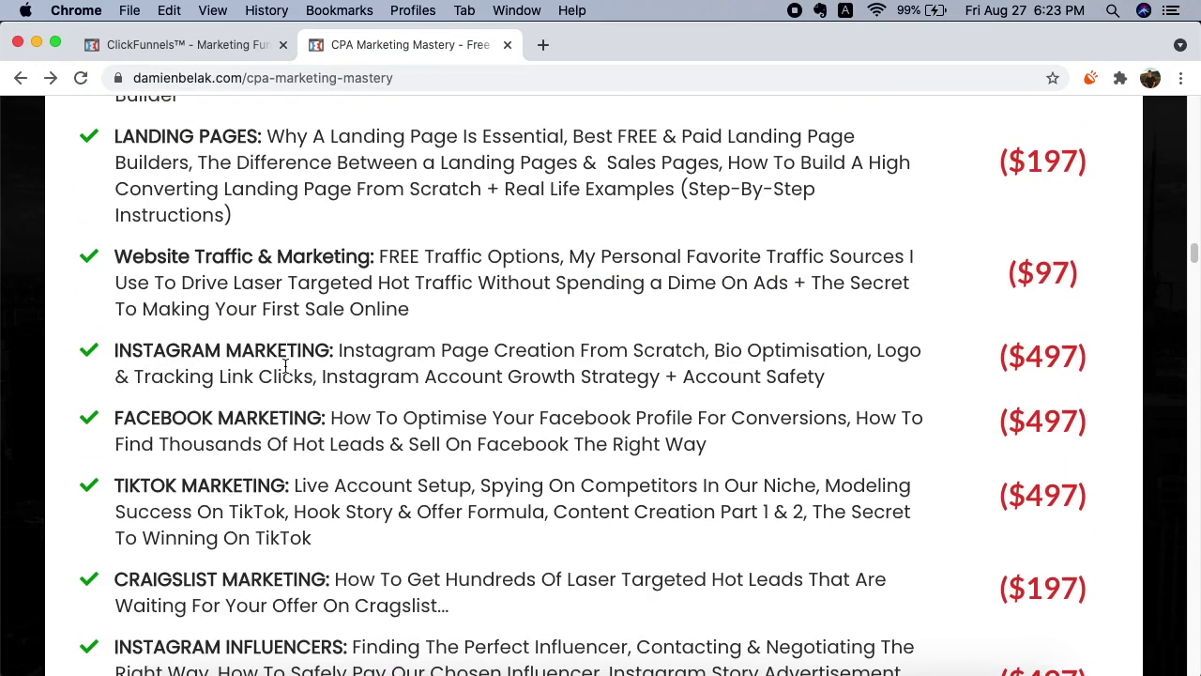
scroll(178, 545, down, 3)
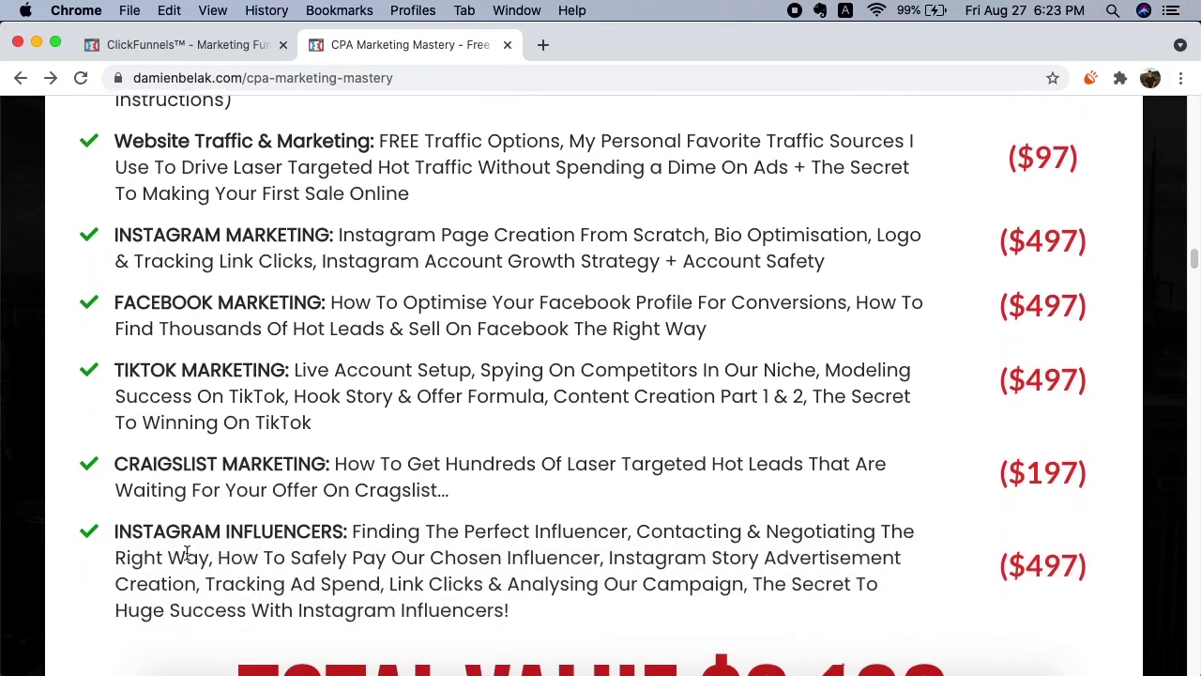
scroll(252, 518, down, 3)
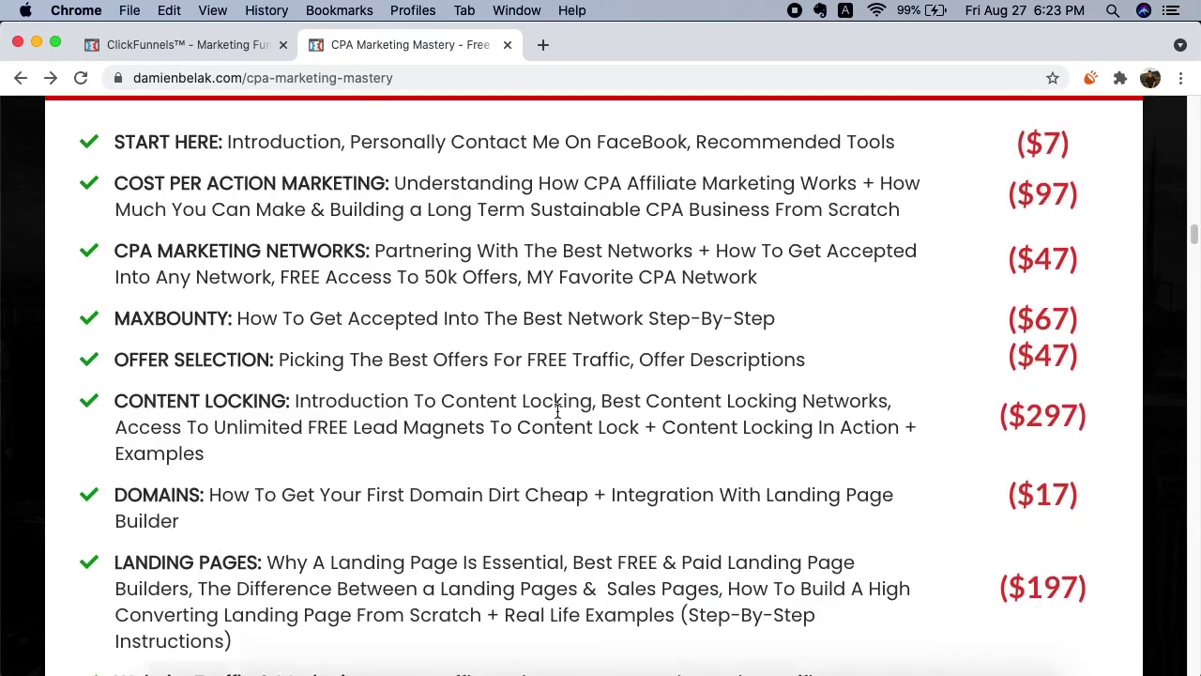
scroll(558, 410, up, 10)
scroll(553, 413, up, 10)
scroll(553, 419, up, 10)
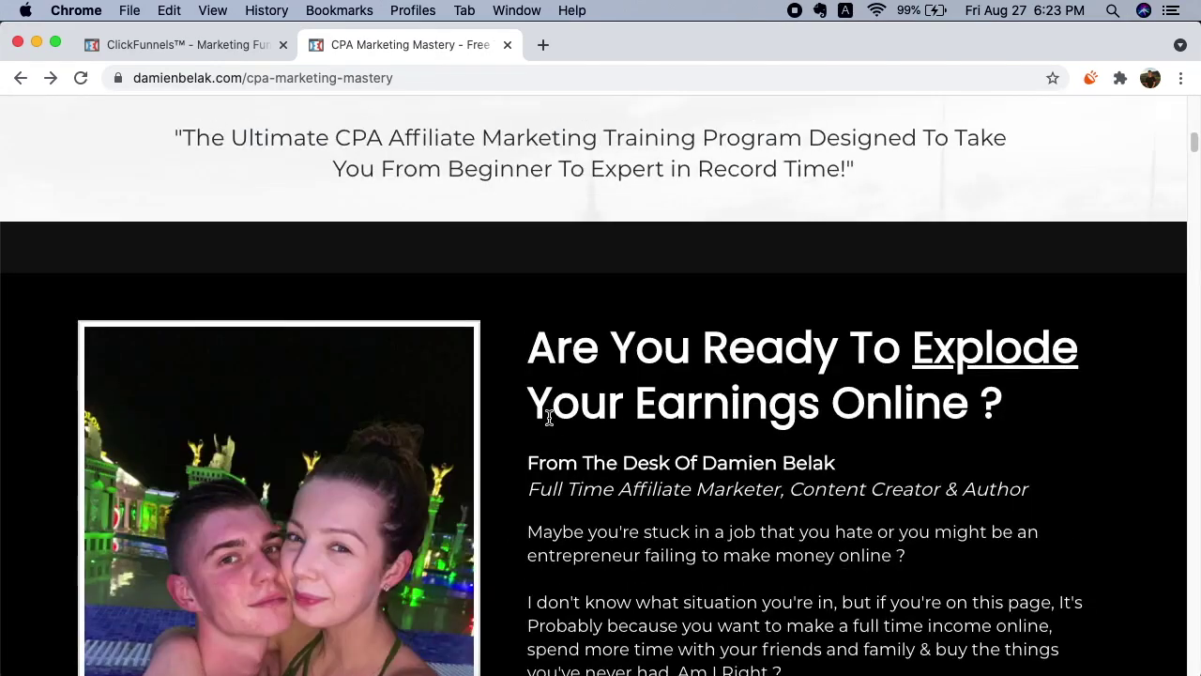
scroll(547, 412, up, 10)
scroll(548, 425, up, 5)
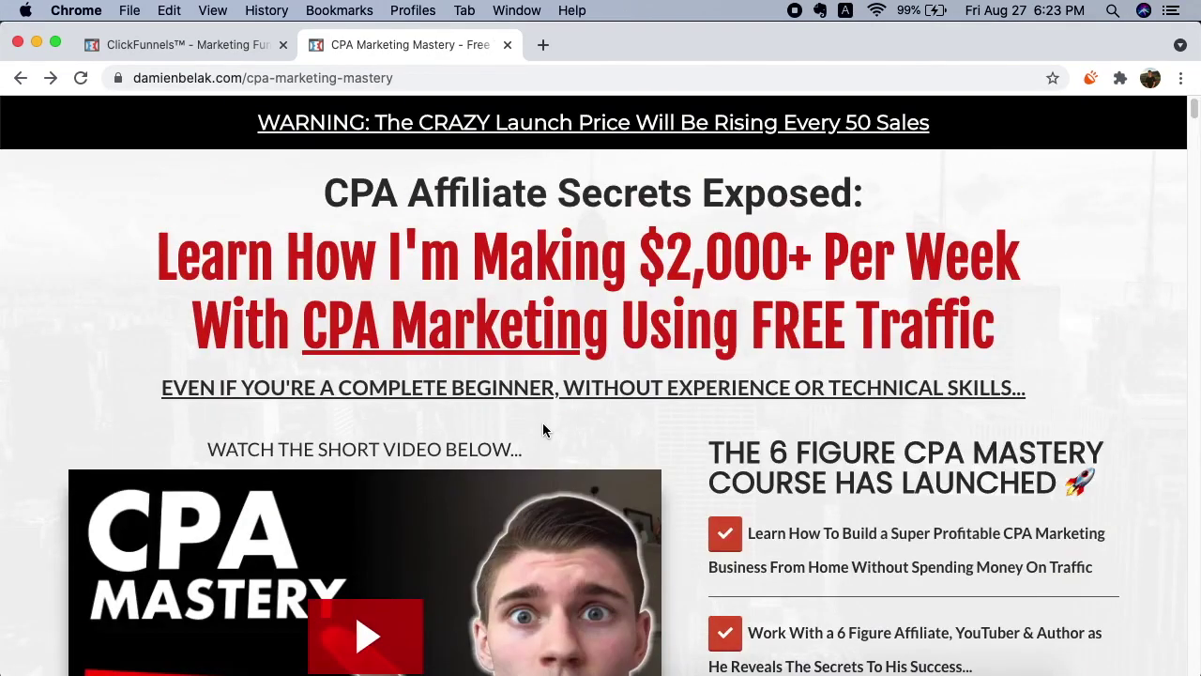
scroll(542, 424, down, 5)
scroll(542, 425, up, 5)
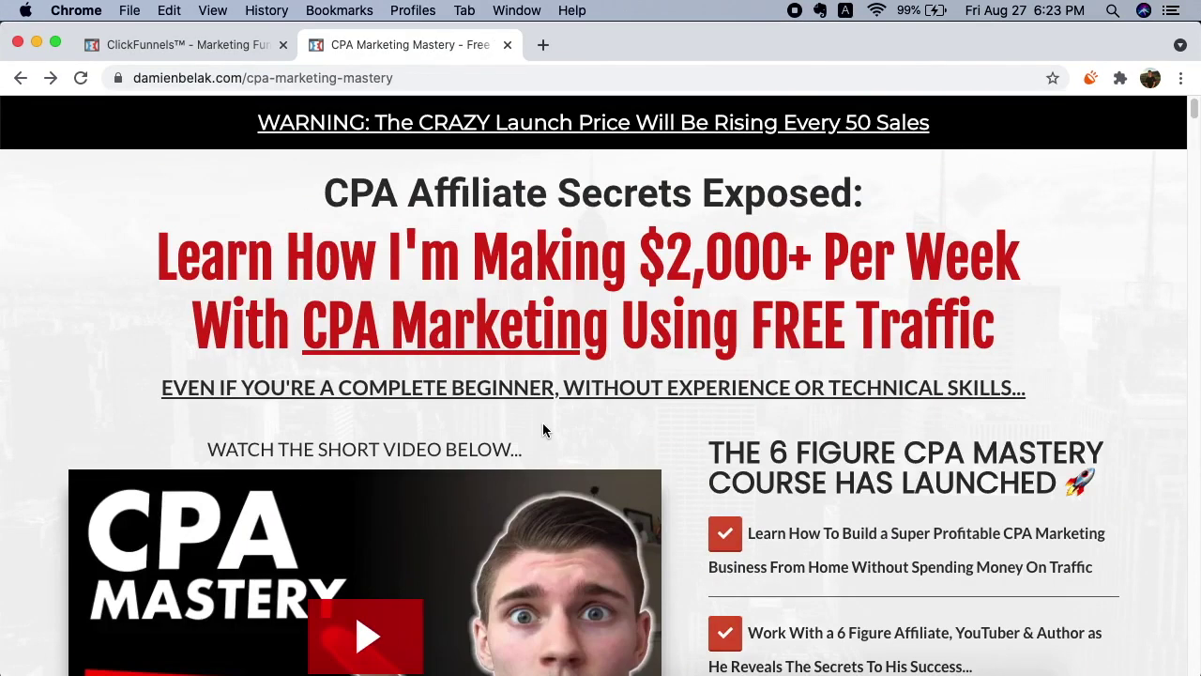